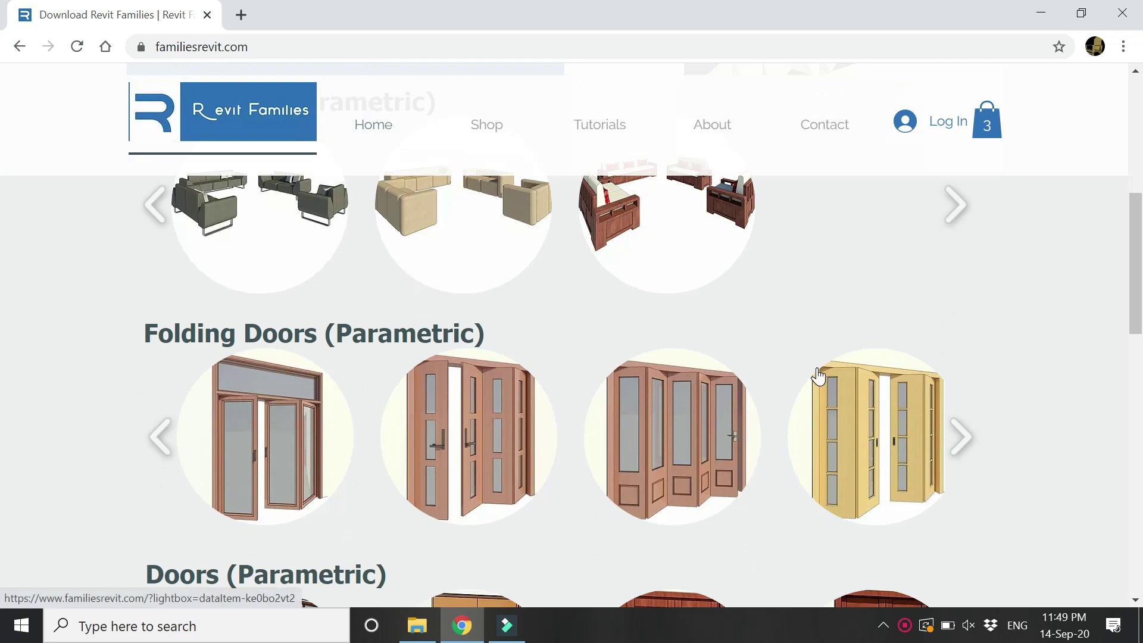
# Step: Look through the Revit family categories on the home page, from sofas and folding doors to doors, windows and center tables
pyautogui.scroll(-6, 1067, 317)
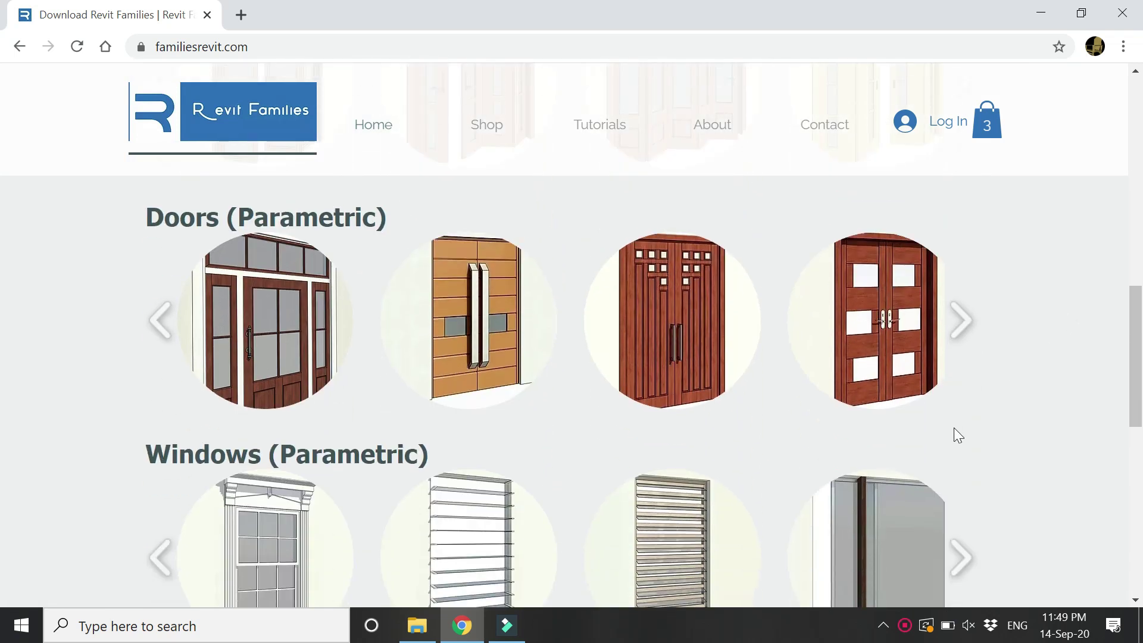
pyautogui.scroll(-1, 953, 428)
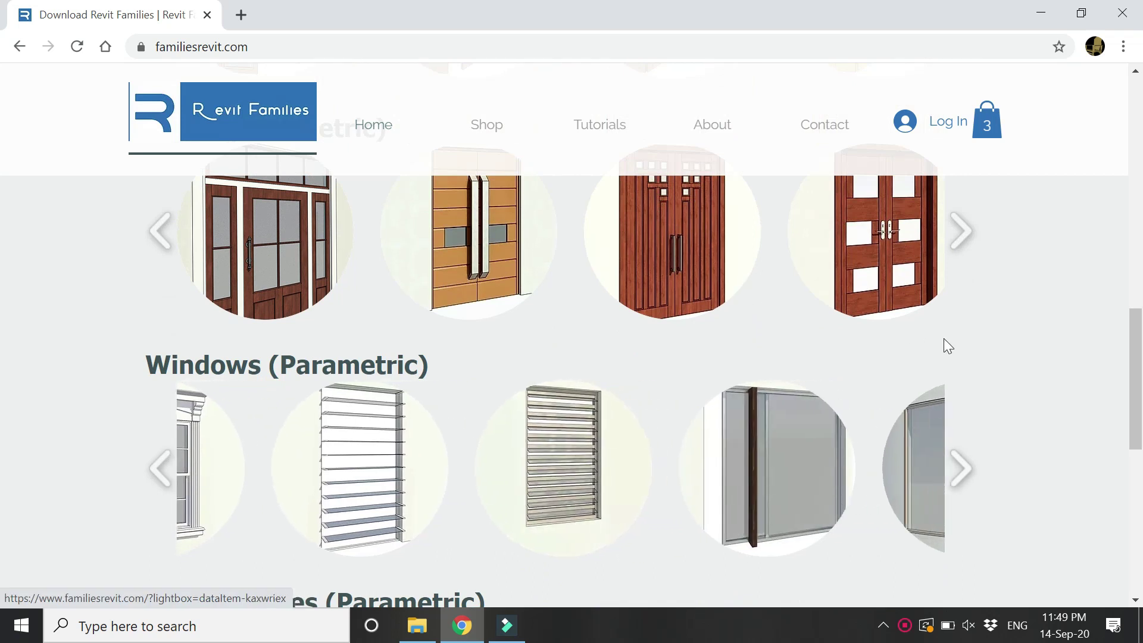
pyautogui.scroll(-3, 948, 346)
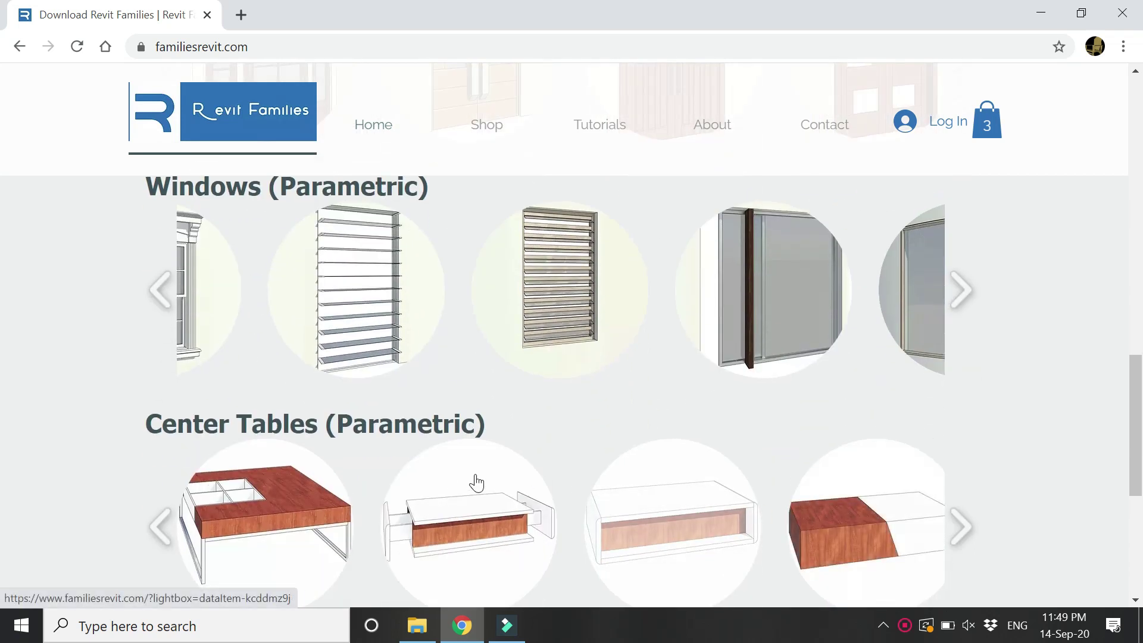
pyautogui.scroll(2, 317, 481)
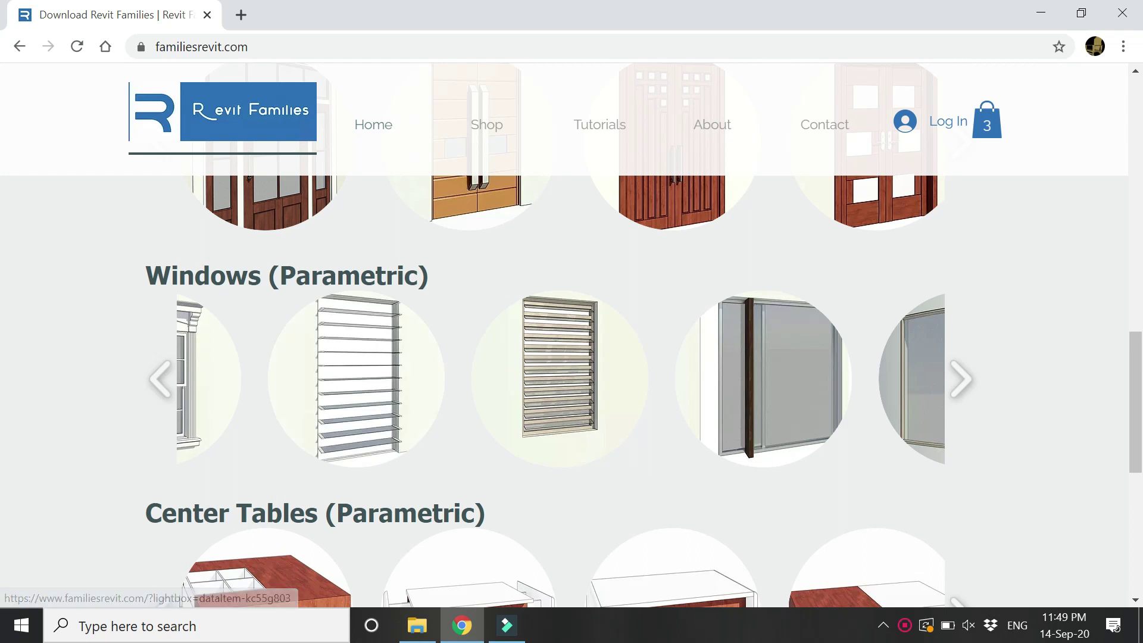
pyautogui.scroll(3, 411, 349)
pyautogui.scroll(-4, 390, 408)
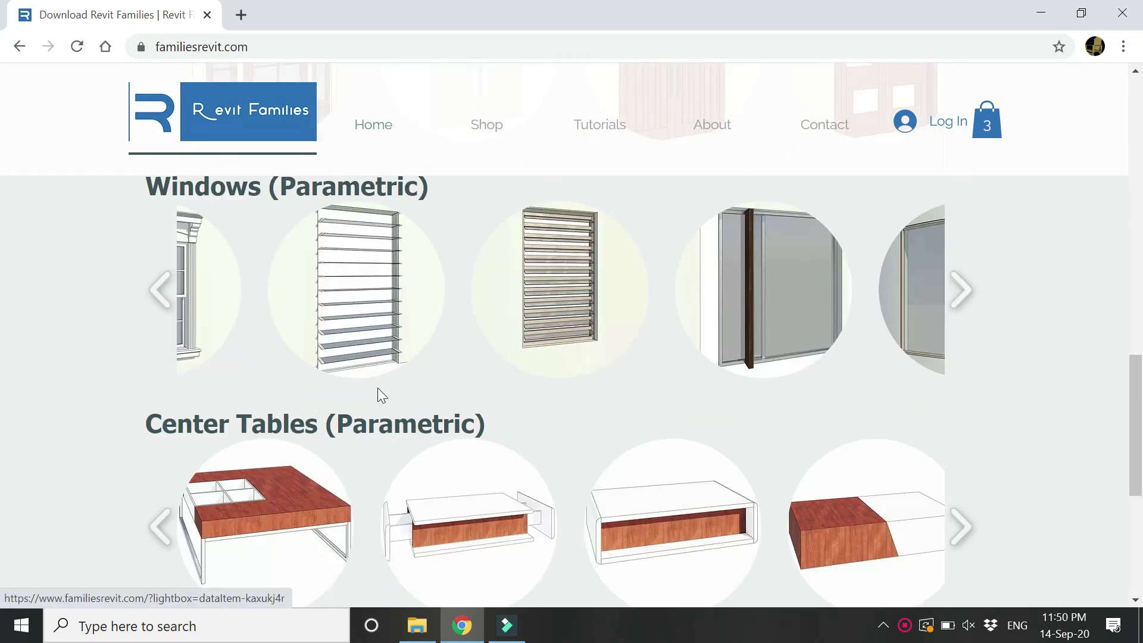
pyautogui.scroll(6, 302, 503)
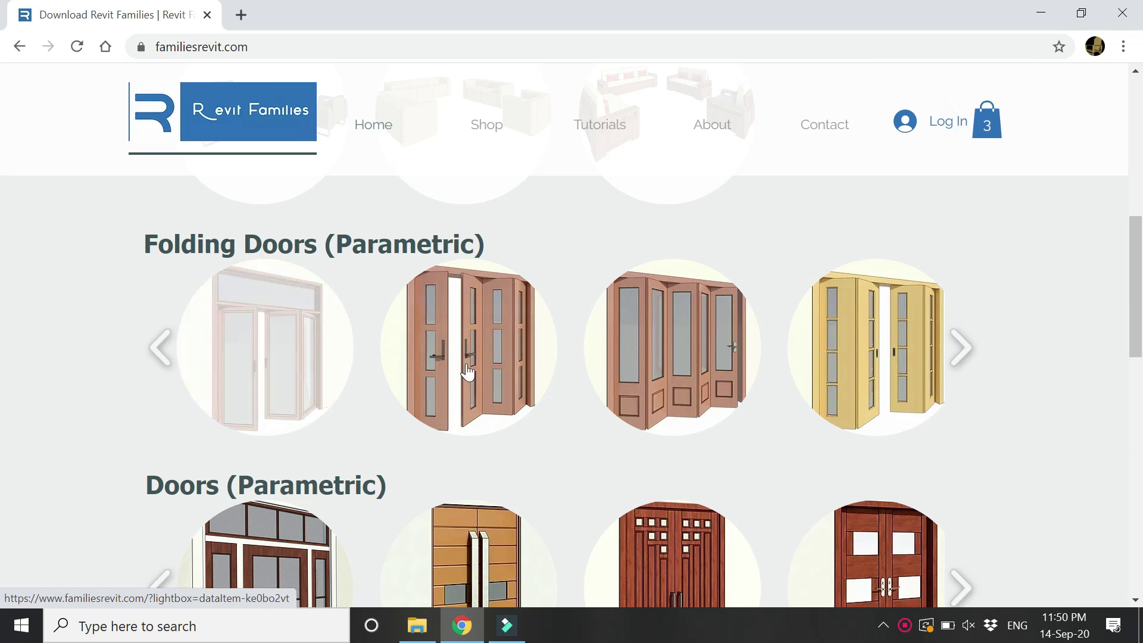
pyautogui.click(954, 364)
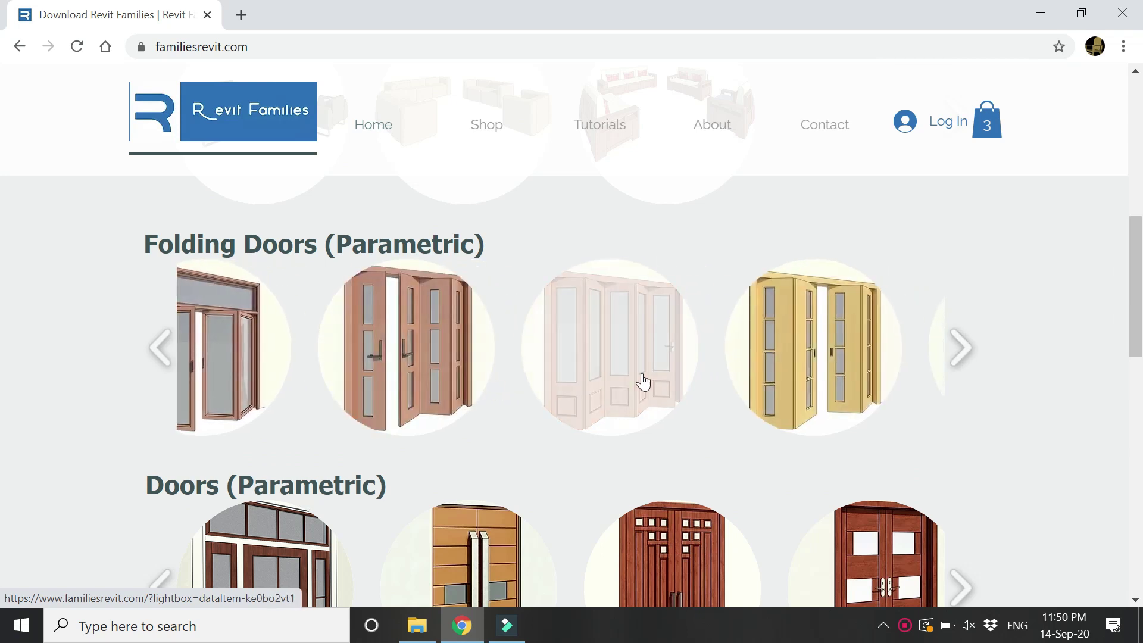
pyautogui.scroll(2, 292, 369)
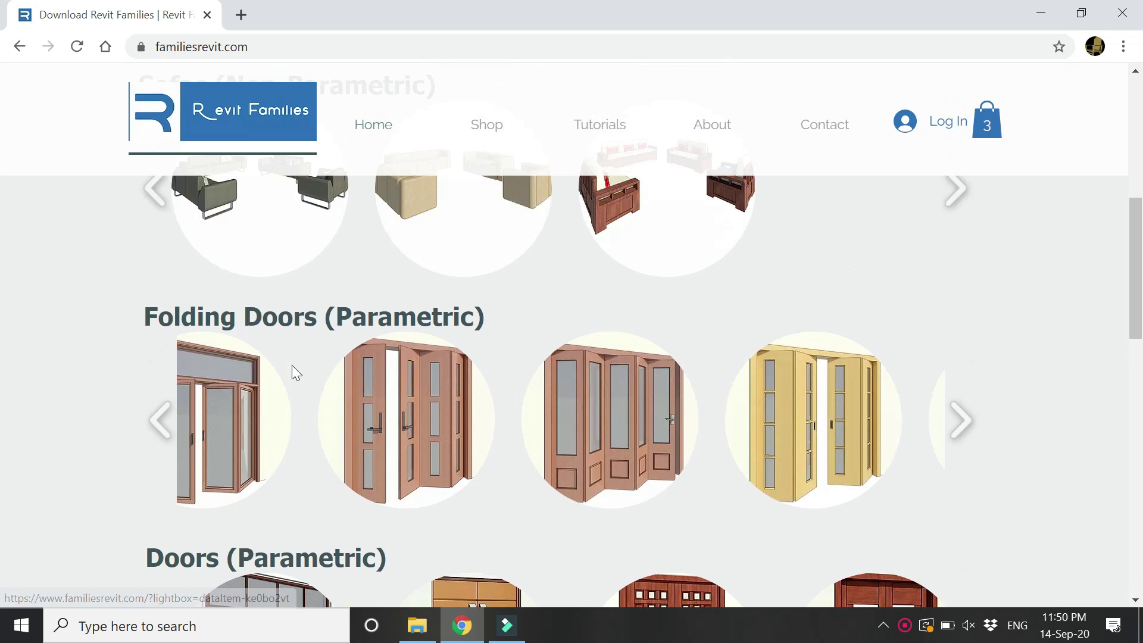
pyautogui.scroll(3, 293, 377)
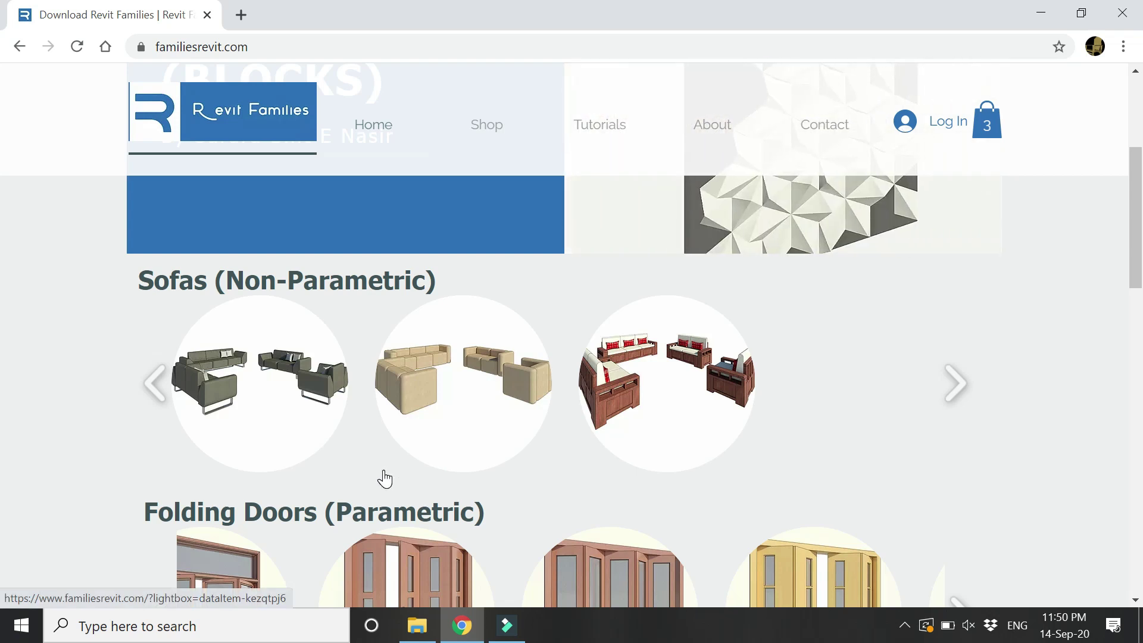
# Step: Open the website's Tutorials page and look through its product videos
pyautogui.click(597, 135)
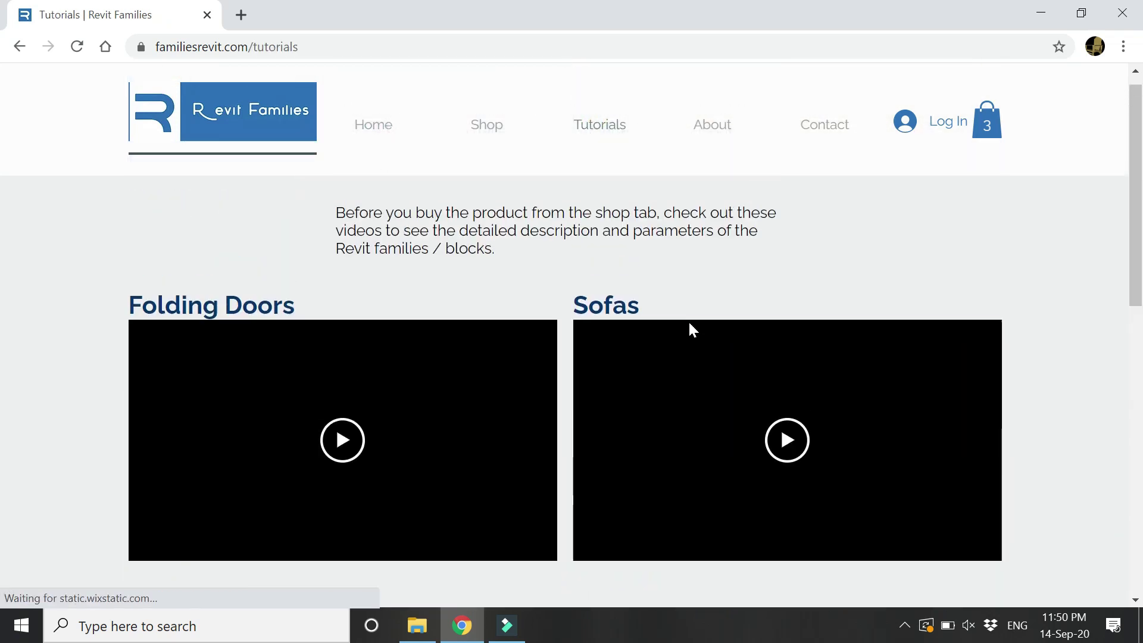
pyautogui.scroll(-12, 563, 412)
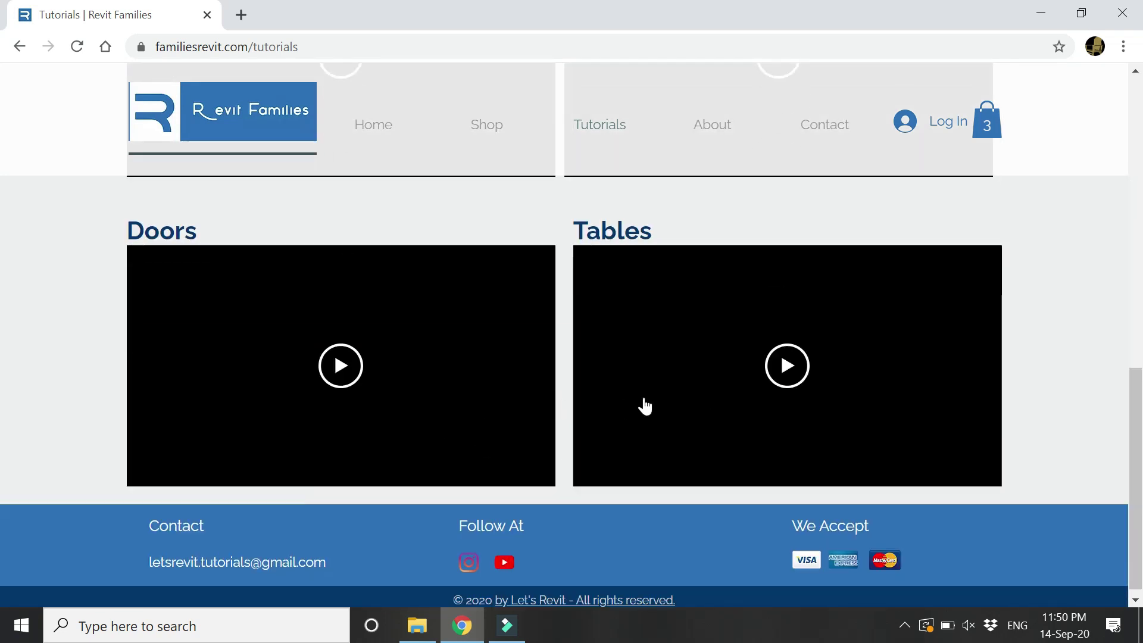
pyautogui.scroll(12, 645, 406)
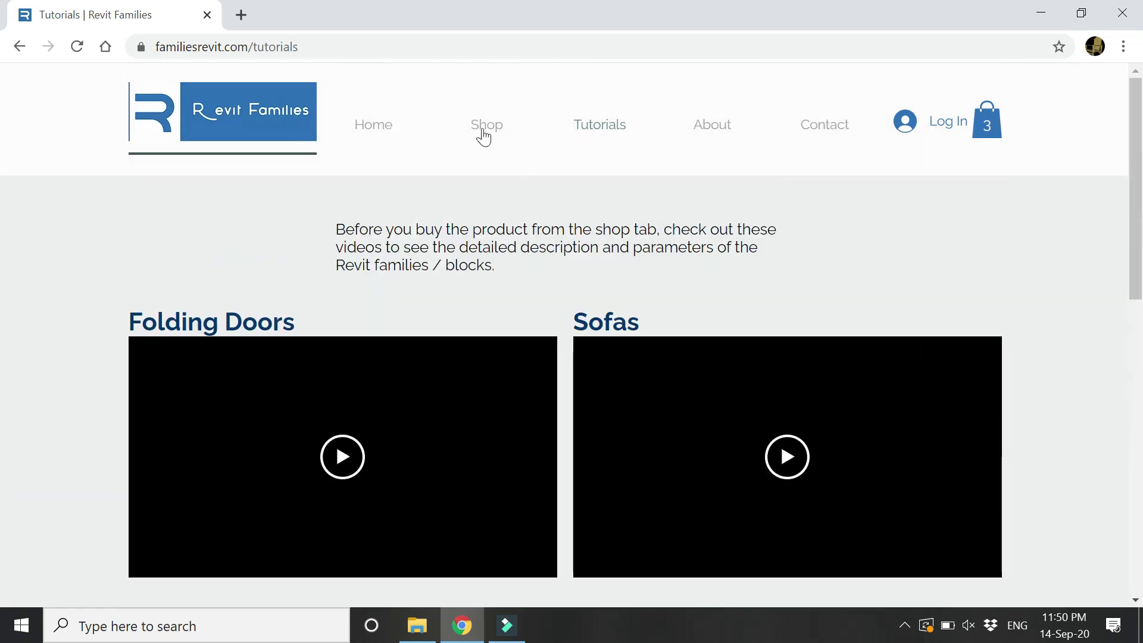
# Step: Open the website's Shop page and look through the Revit families on sale
pyautogui.click(480, 128)
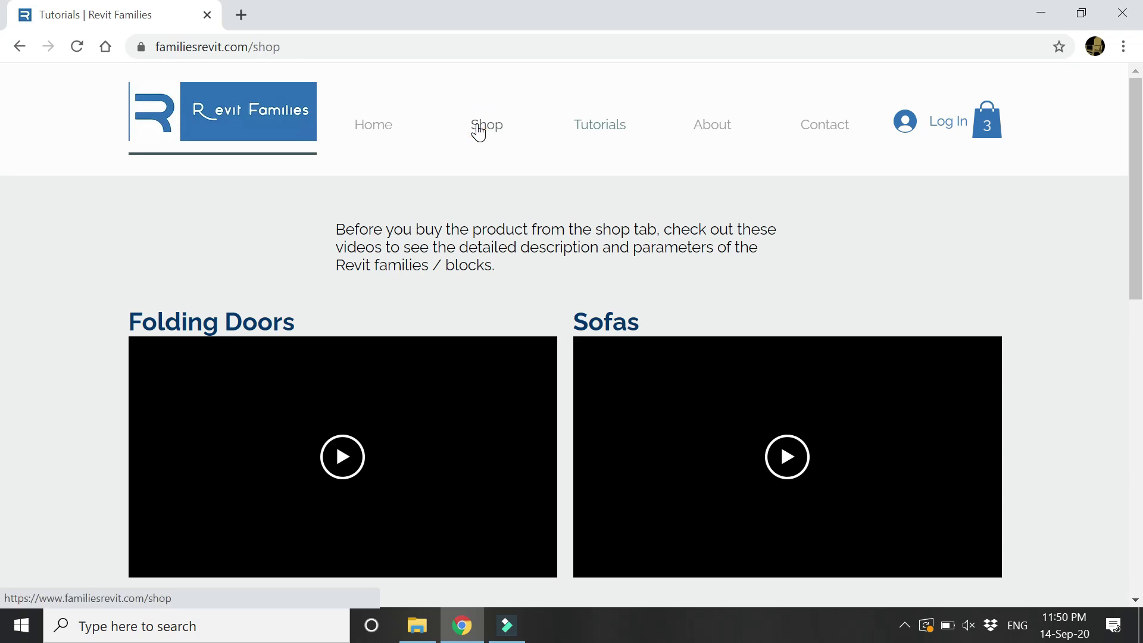
pyautogui.scroll(-2, 1044, 348)
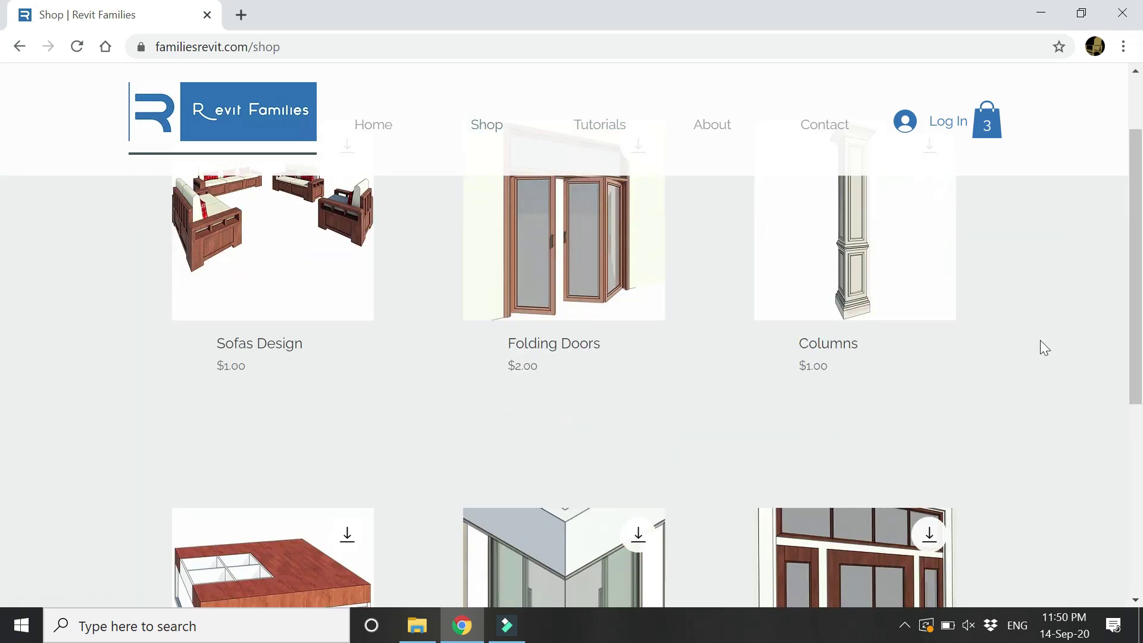
pyautogui.scroll(-4, 1041, 345)
pyautogui.scroll(6, 597, 395)
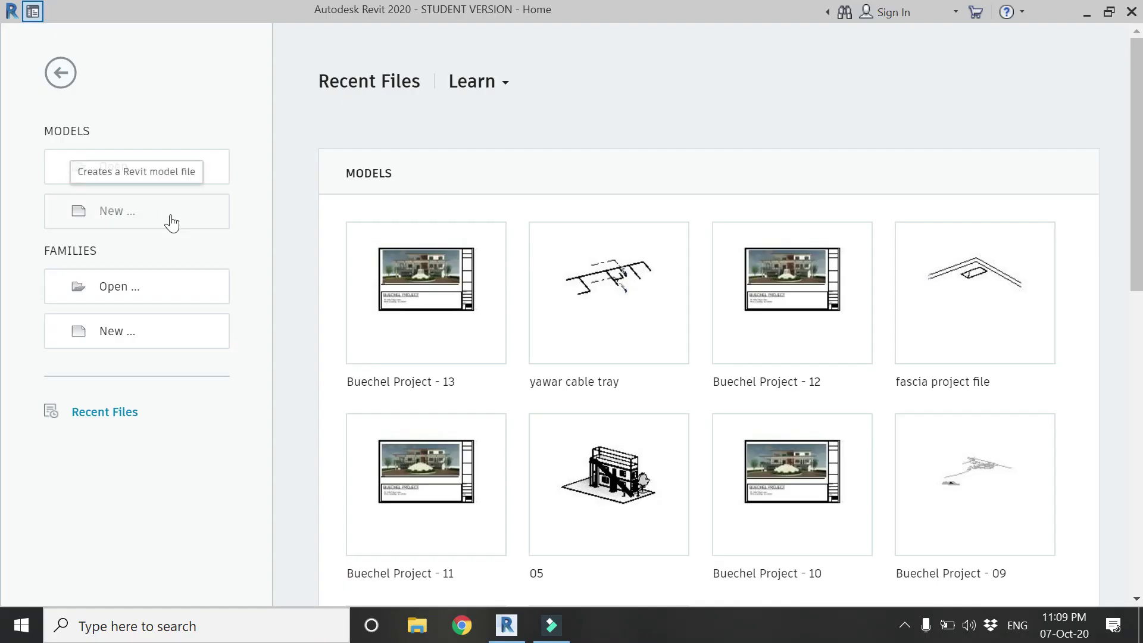
# Step: In Revit, create a new project model from a template
pyautogui.click(171, 218)
pyautogui.click(479, 275)
pyautogui.click(483, 310)
pyautogui.click(520, 370)
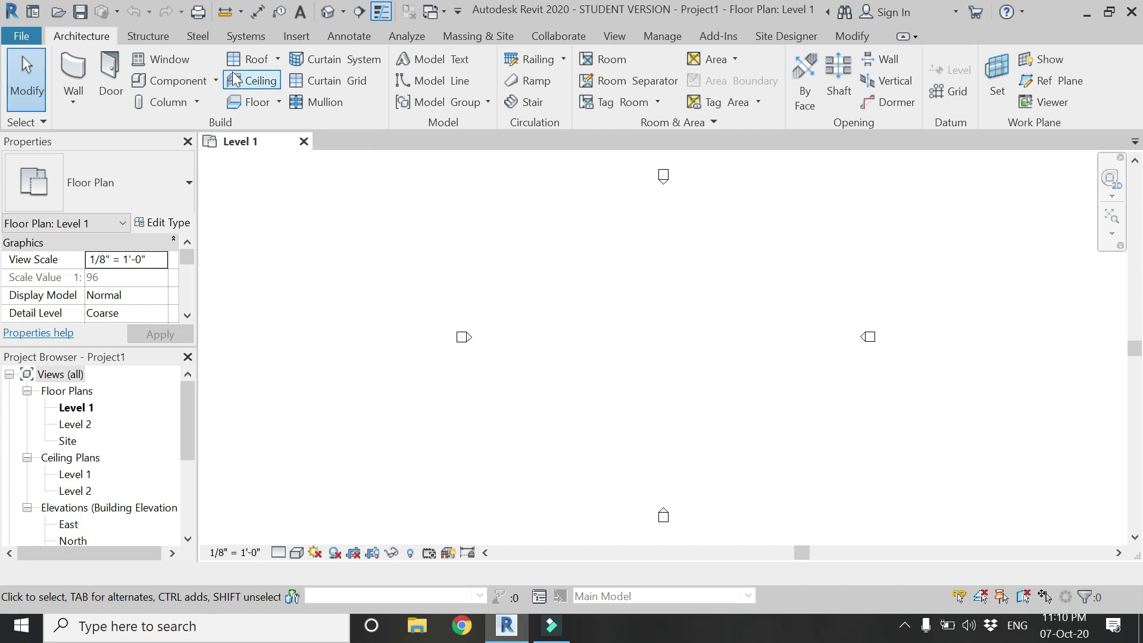
# Step: Start a footprint roof based on Level 2 and sketch its closed L-shaped boundary with straight lines
pyautogui.click(255, 59)
pyautogui.click(563, 354)
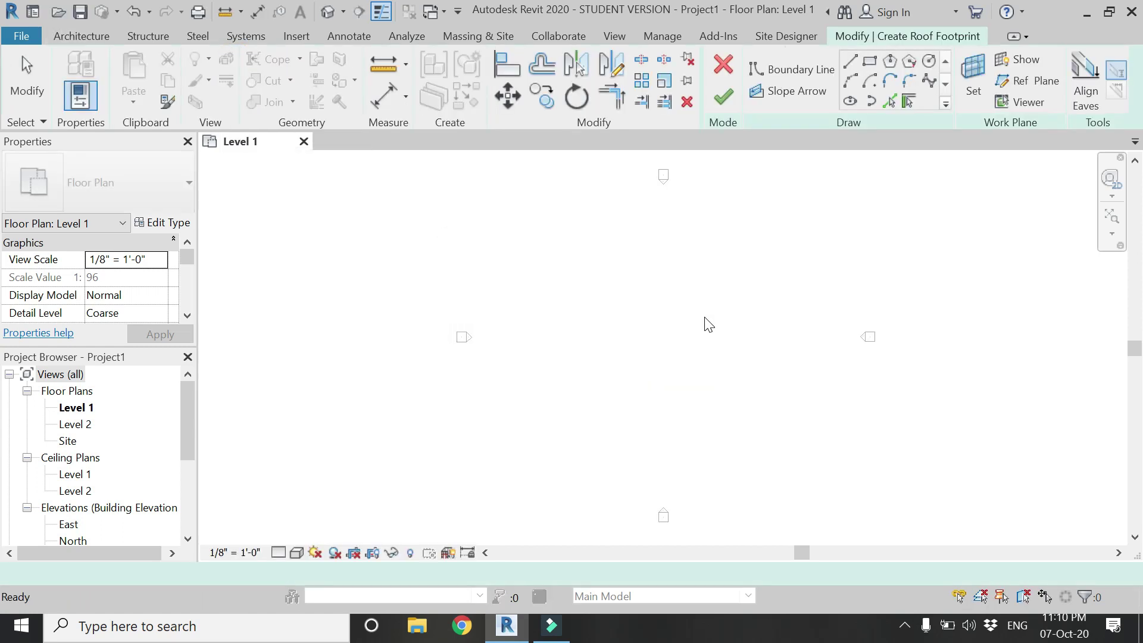
pyautogui.click(851, 62)
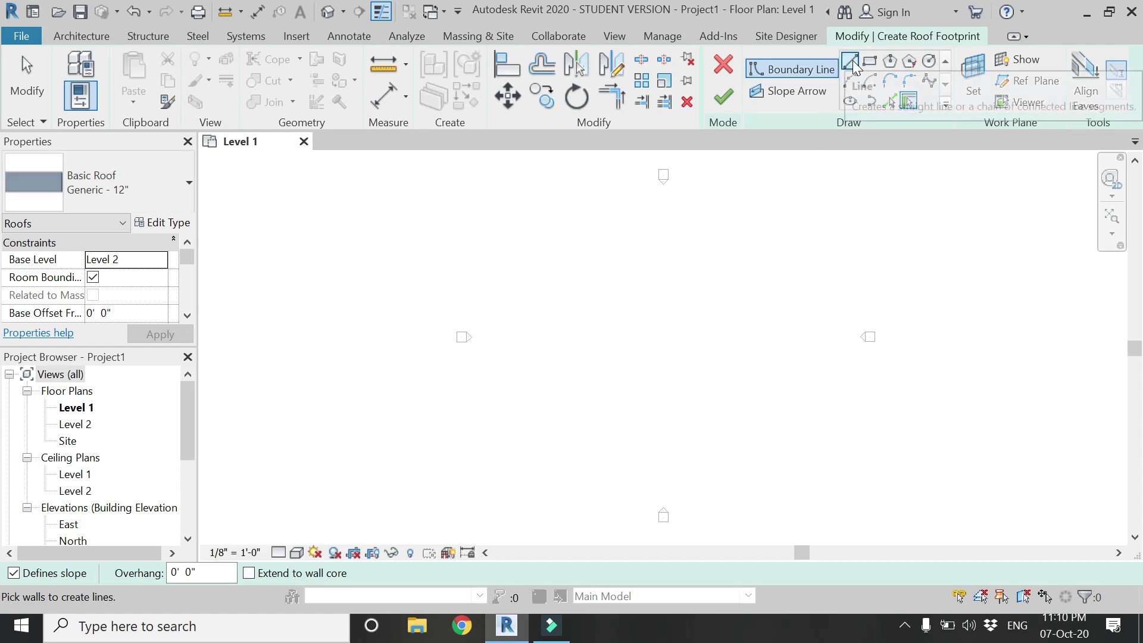
pyautogui.click(562, 296)
pyautogui.click(563, 394)
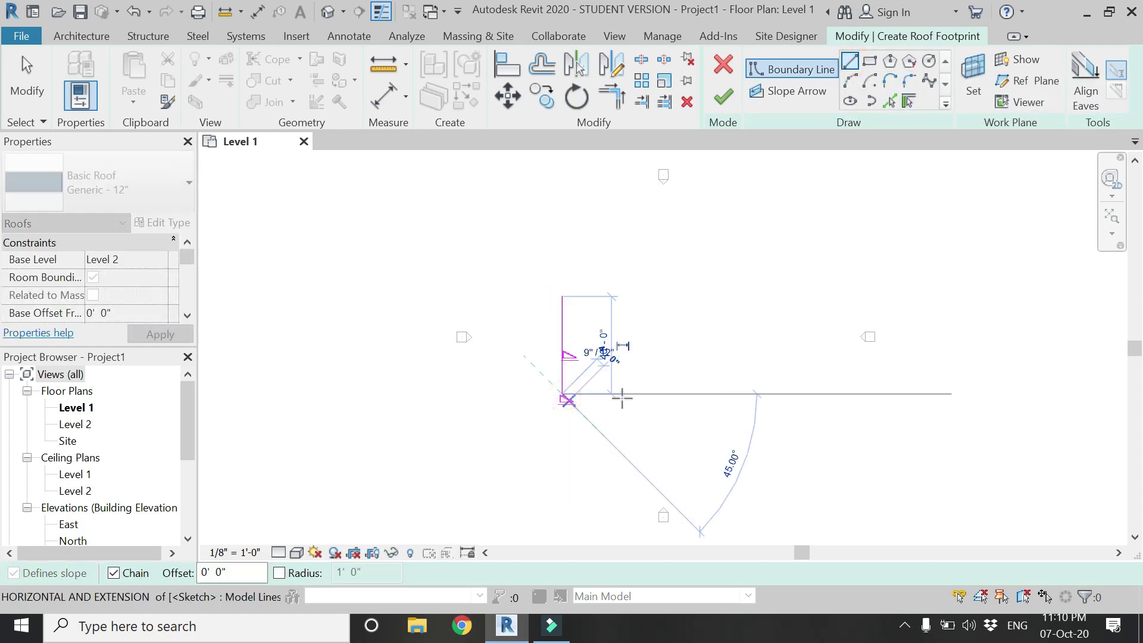
pyautogui.click(631, 394)
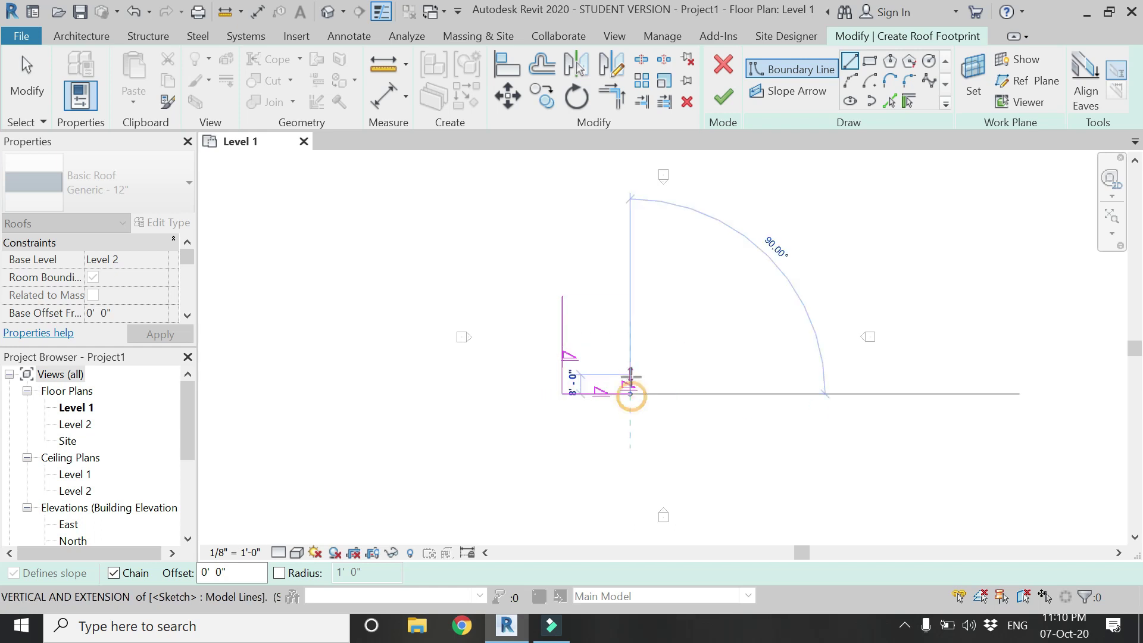
pyautogui.click(630, 364)
pyautogui.click(719, 364)
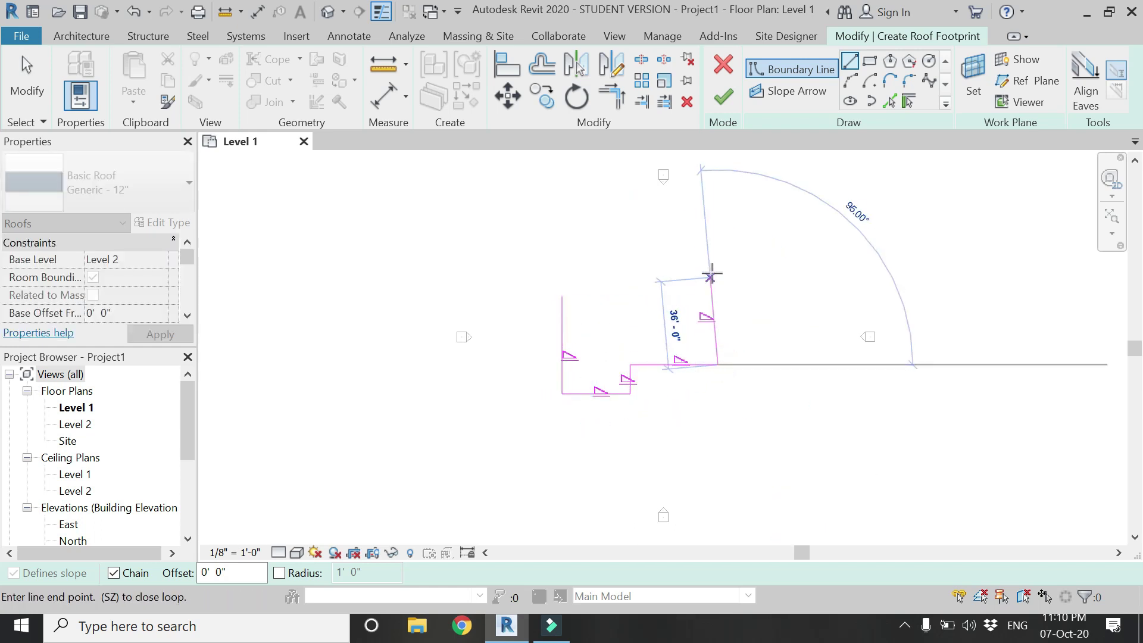
pyautogui.click(719, 296)
pyautogui.click(562, 296)
pyautogui.press('Escape')
pyautogui.press('Escape')
# Step: Finish the roof footprint and show the roof in the default 3D view
pyautogui.click(722, 98)
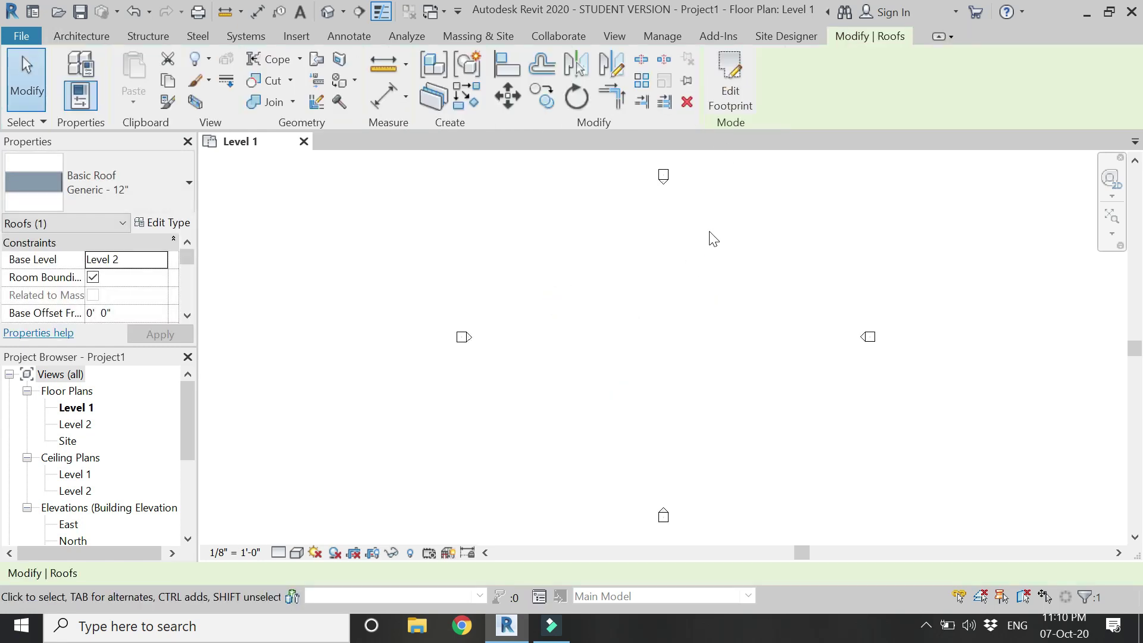
pyautogui.press('Escape')
pyautogui.press('3')
pyautogui.press('d')
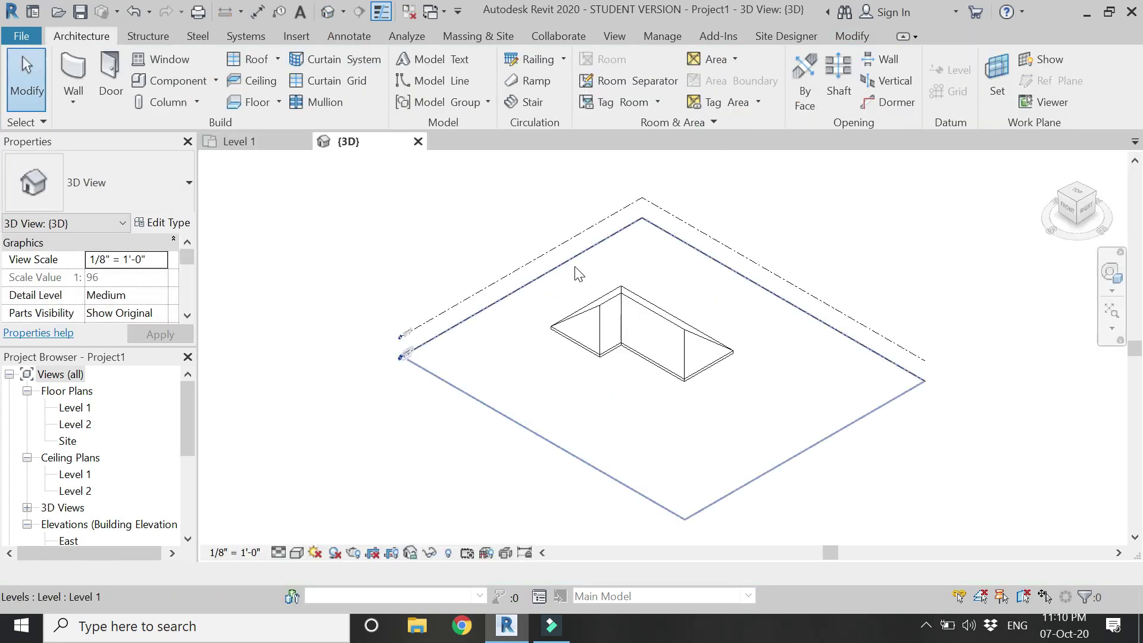
pyautogui.scroll(5, 654, 341)
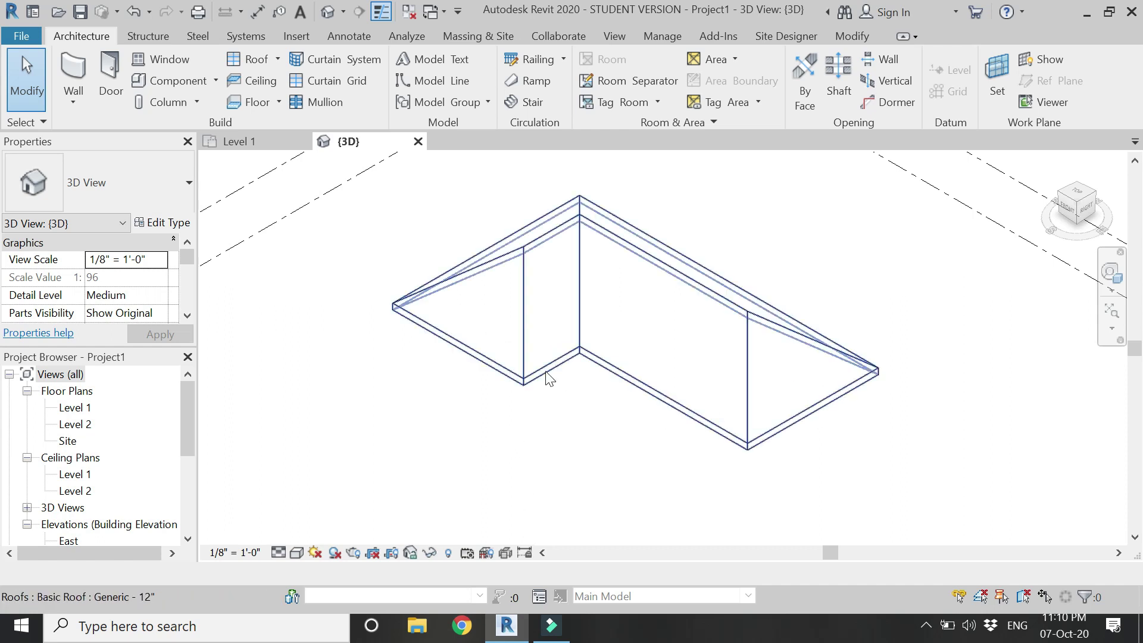
pyautogui.scroll(-1, 89, 493)
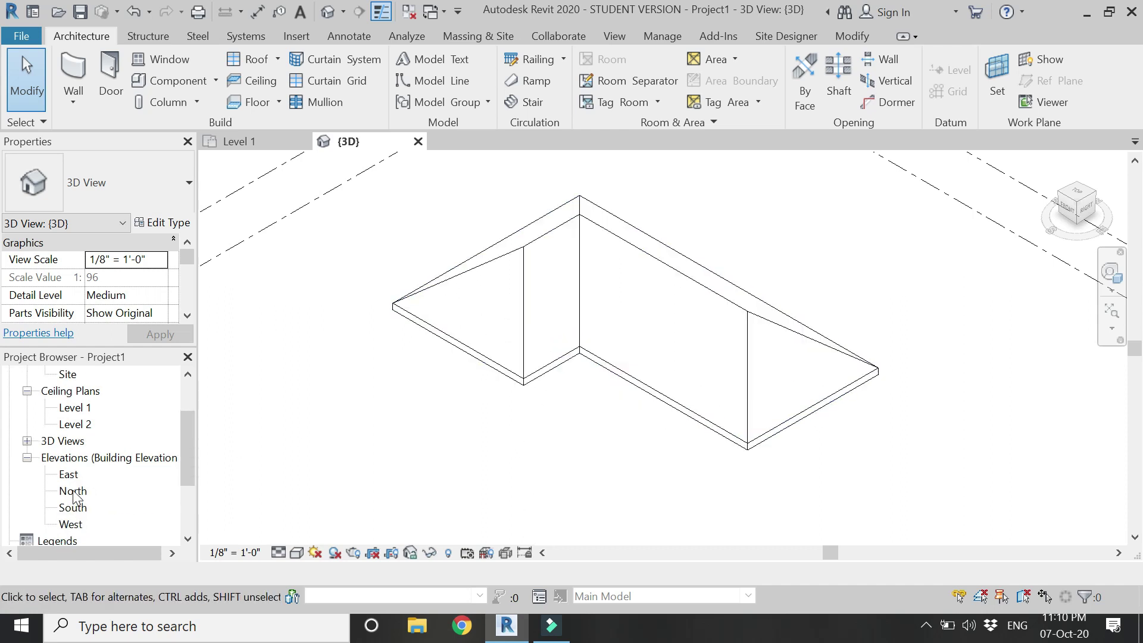
# Step: Open the North elevation and measure the vertical depth of the roof's edge down to Level 2
pyautogui.doubleClick(73, 491)
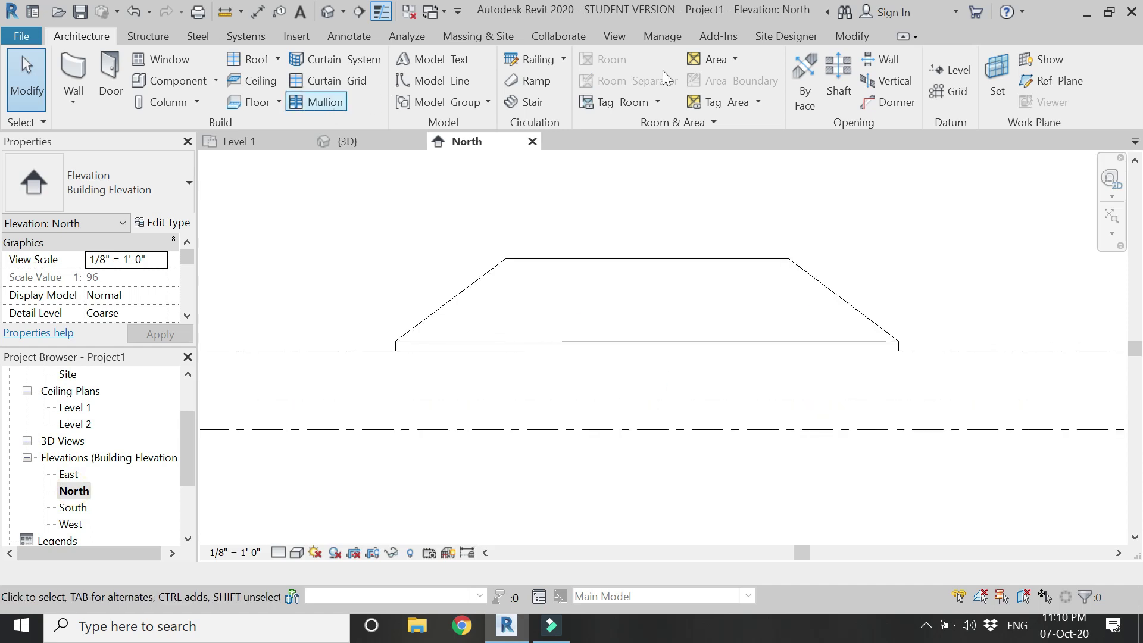
pyautogui.click(852, 36)
pyautogui.click(386, 62)
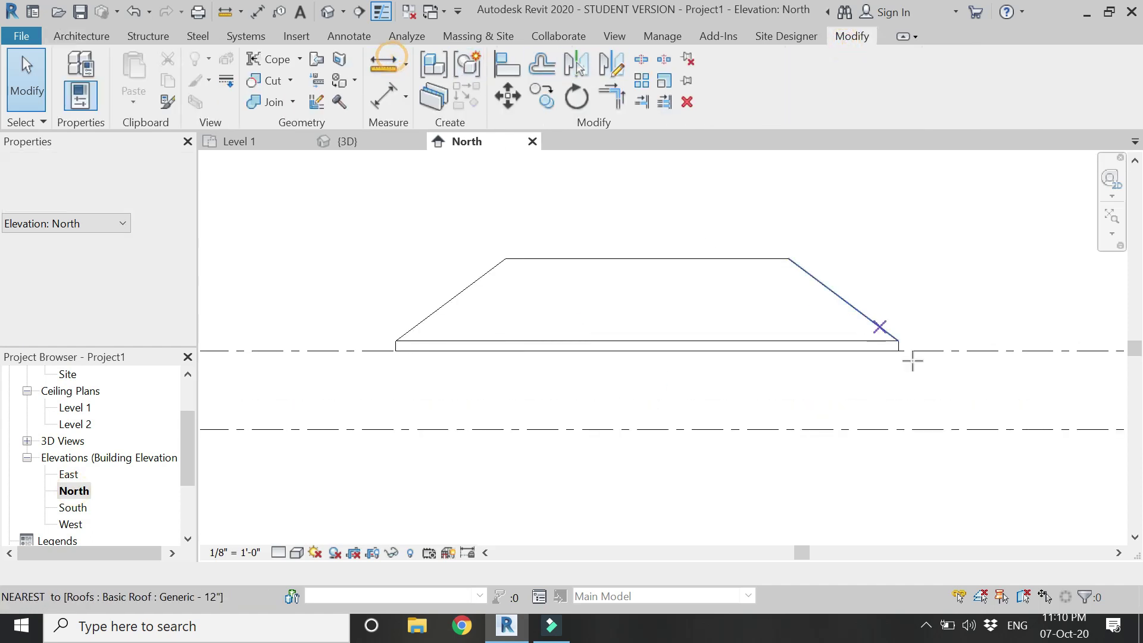
pyautogui.scroll(5, 874, 324)
pyautogui.click(869, 336)
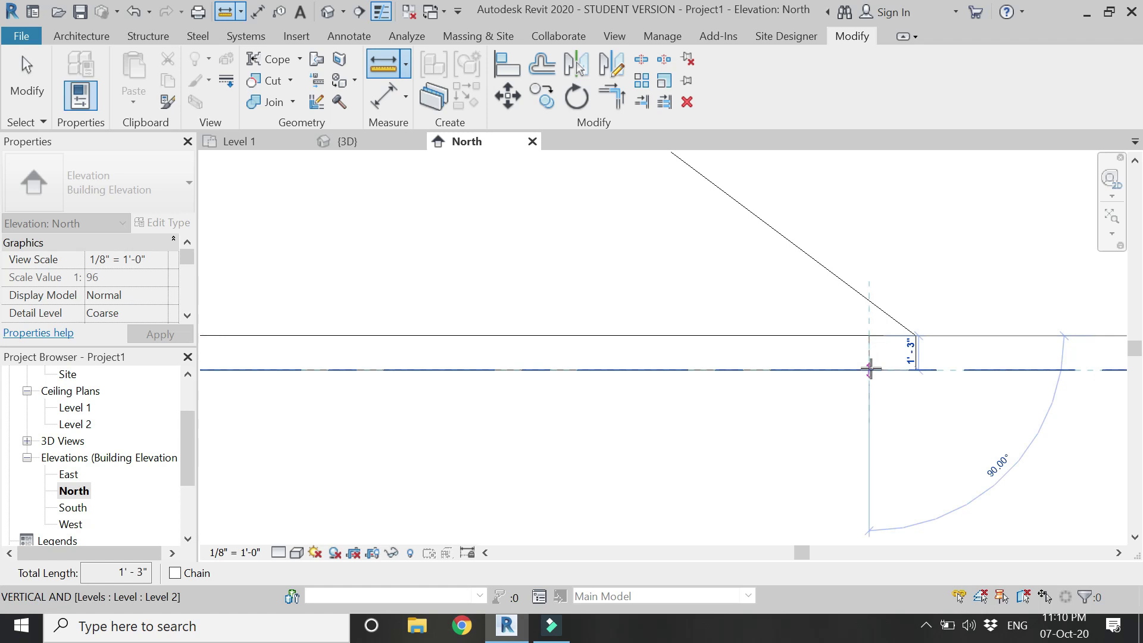
pyautogui.press('Escape')
pyautogui.press('Escape')
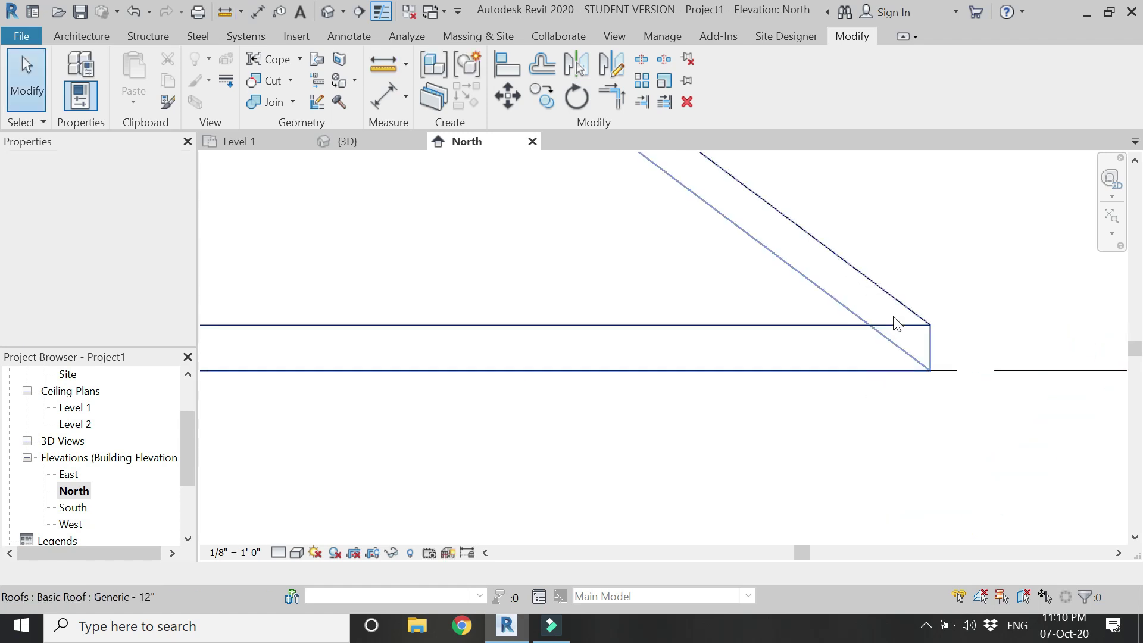
# Step: Change the roof's type to Basic Roof Generic - 9"
pyautogui.click(544, 244)
pyautogui.click(181, 170)
pyautogui.click(154, 274)
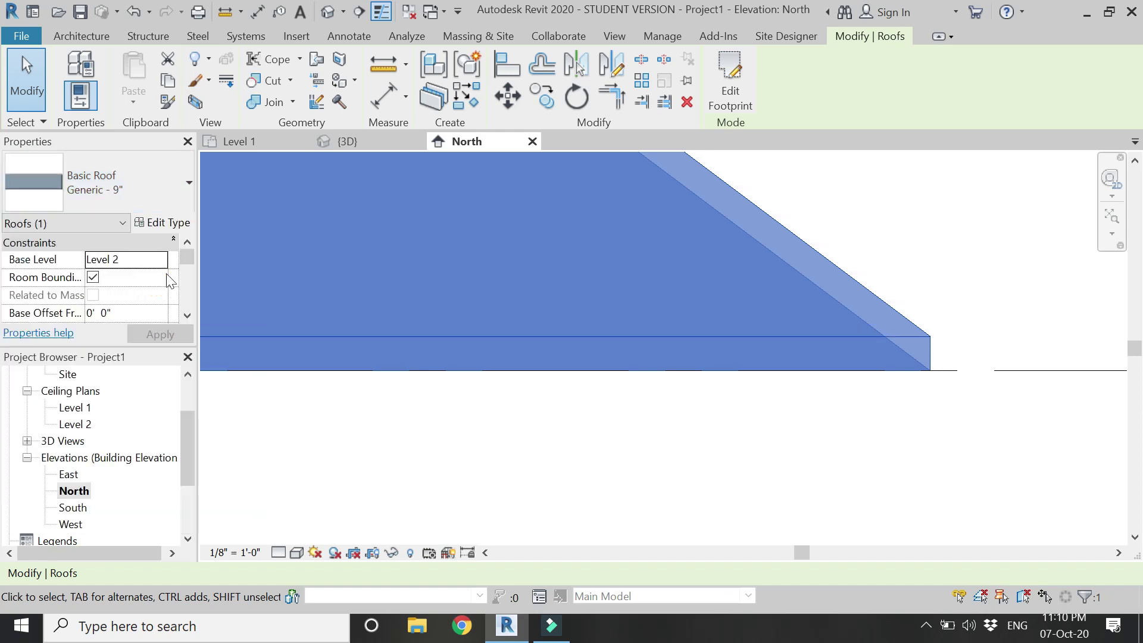
# Step: Measure the vertical edge depth of the 9" roof down to Level 2 in the North elevation
pyautogui.click(381, 64)
pyautogui.click(826, 336)
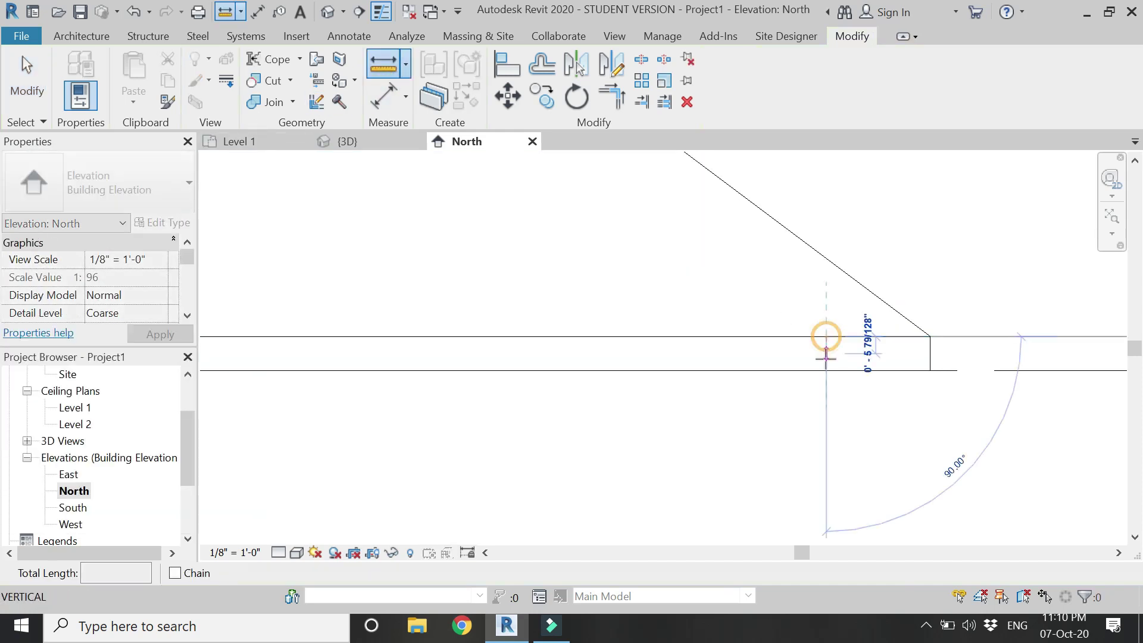
pyautogui.scroll(2, 826, 369)
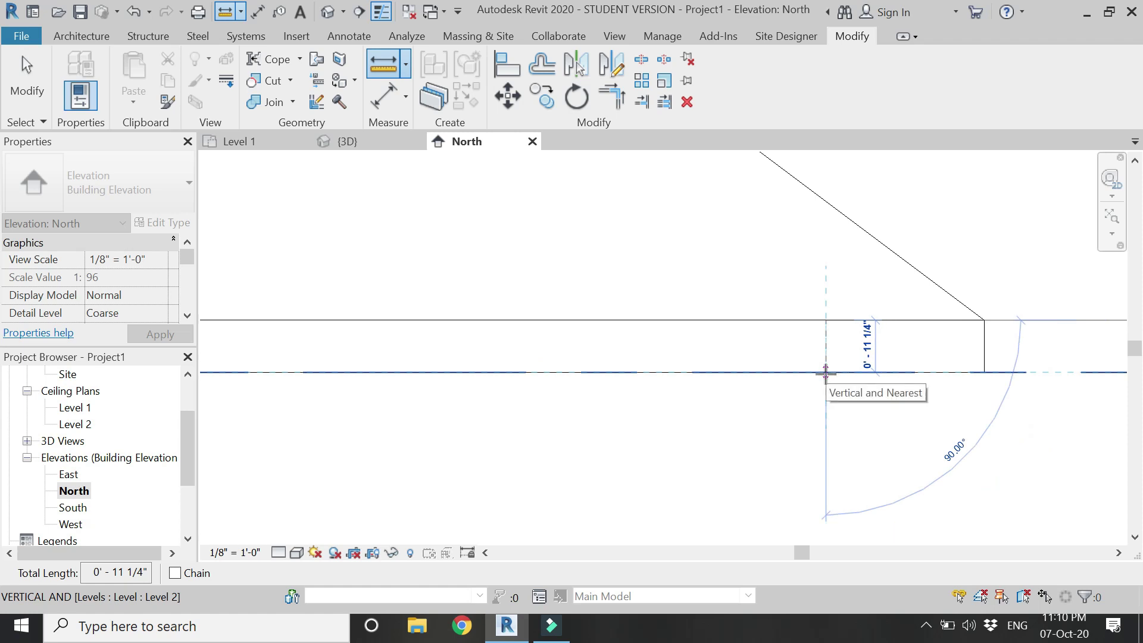
pyautogui.press('Escape')
pyautogui.press('Escape')
pyautogui.scroll(-3, 827, 378)
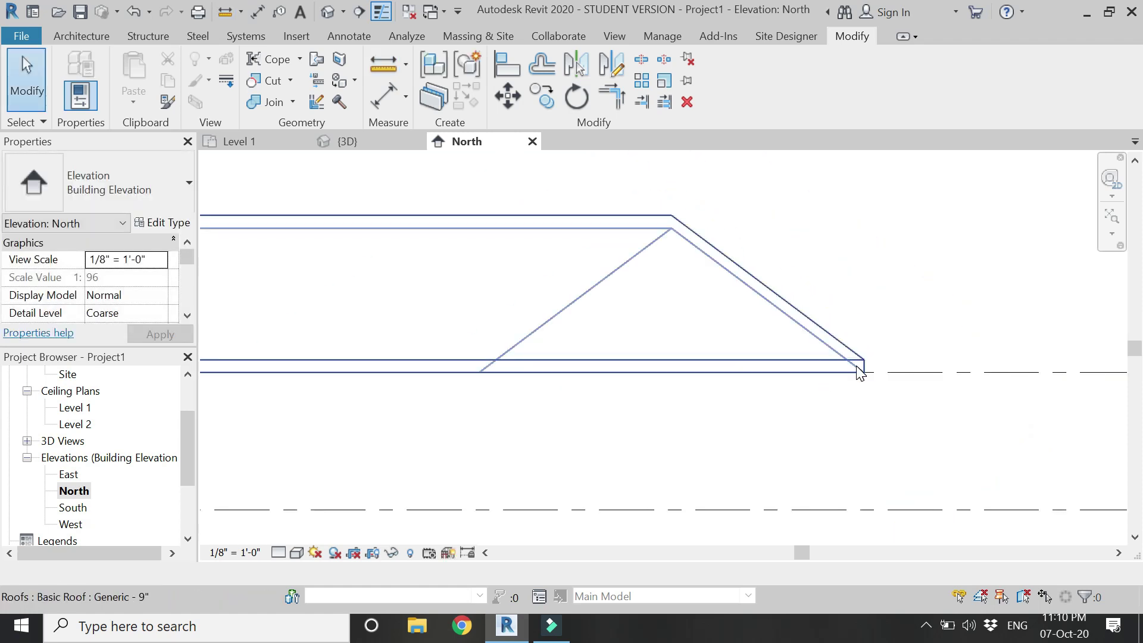
pyautogui.scroll(-2, 857, 372)
# Step: Place a Fascia-Flat 1x12 roof fascia along the roof's lower front edge in the 3D view
pyautogui.click(369, 146)
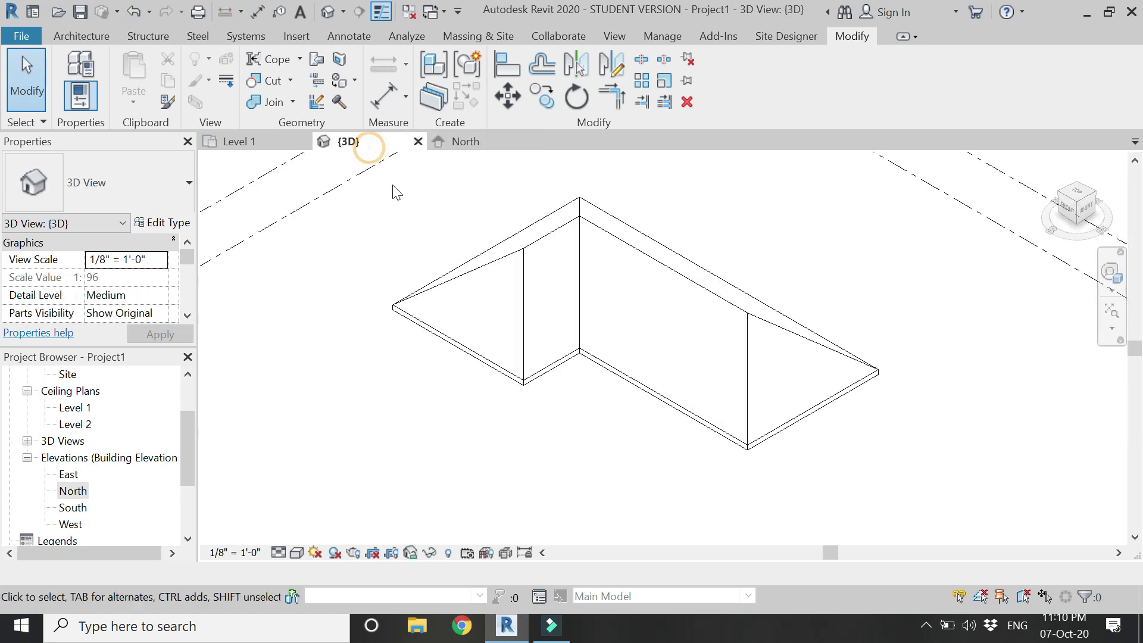
pyautogui.scroll(2, 526, 364)
pyautogui.click(92, 39)
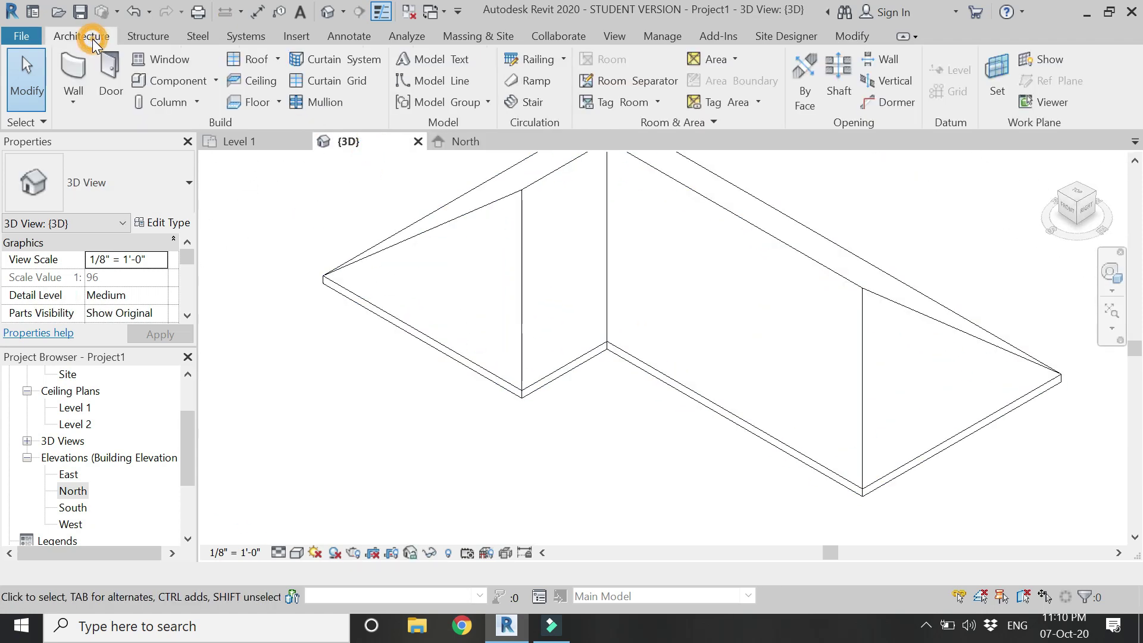
pyautogui.click(277, 64)
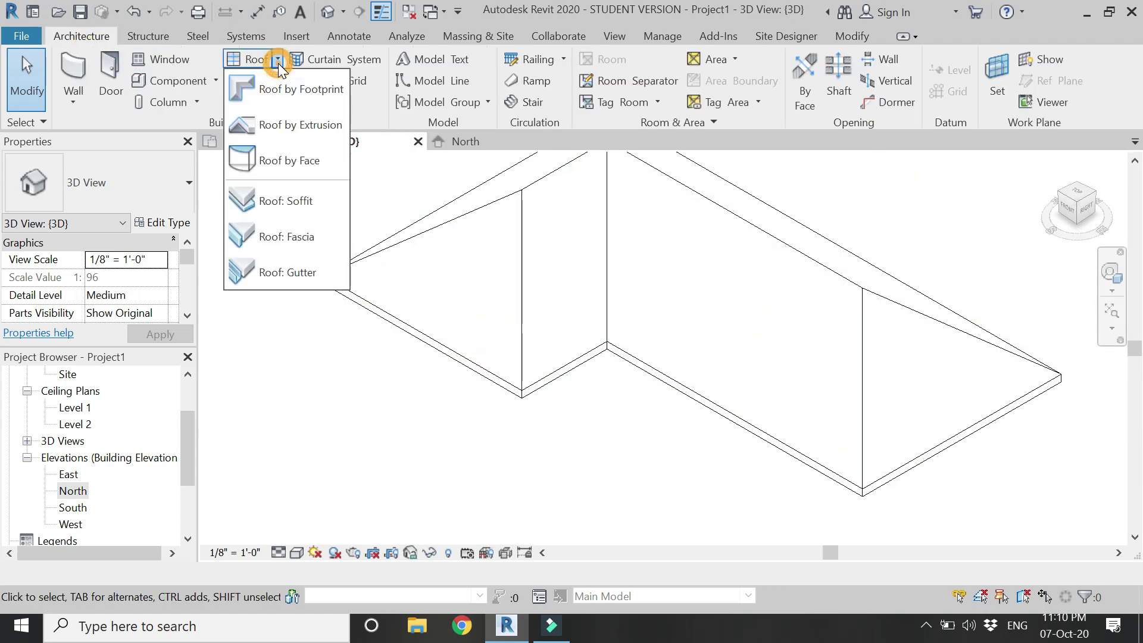
pyautogui.click(283, 244)
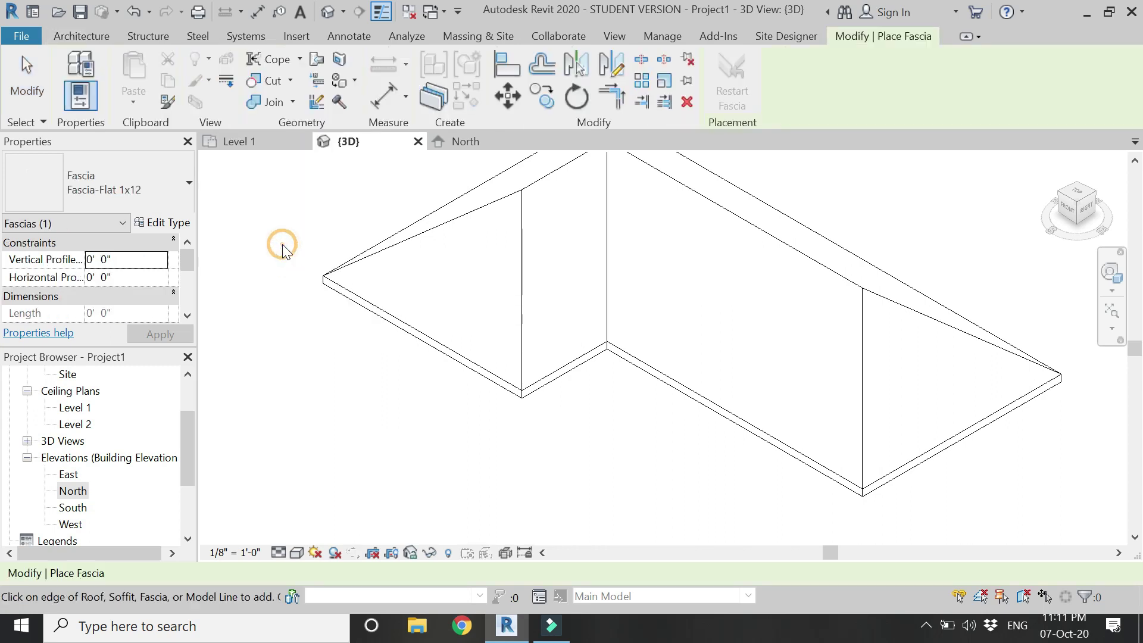
pyautogui.scroll(4, 857, 510)
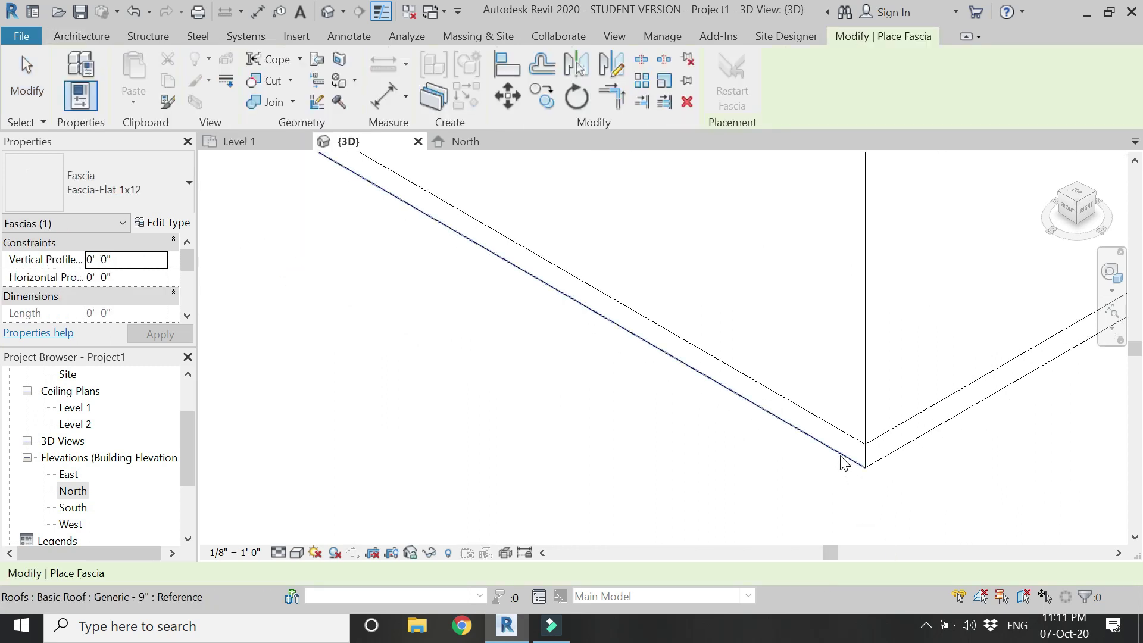
pyautogui.click(845, 451)
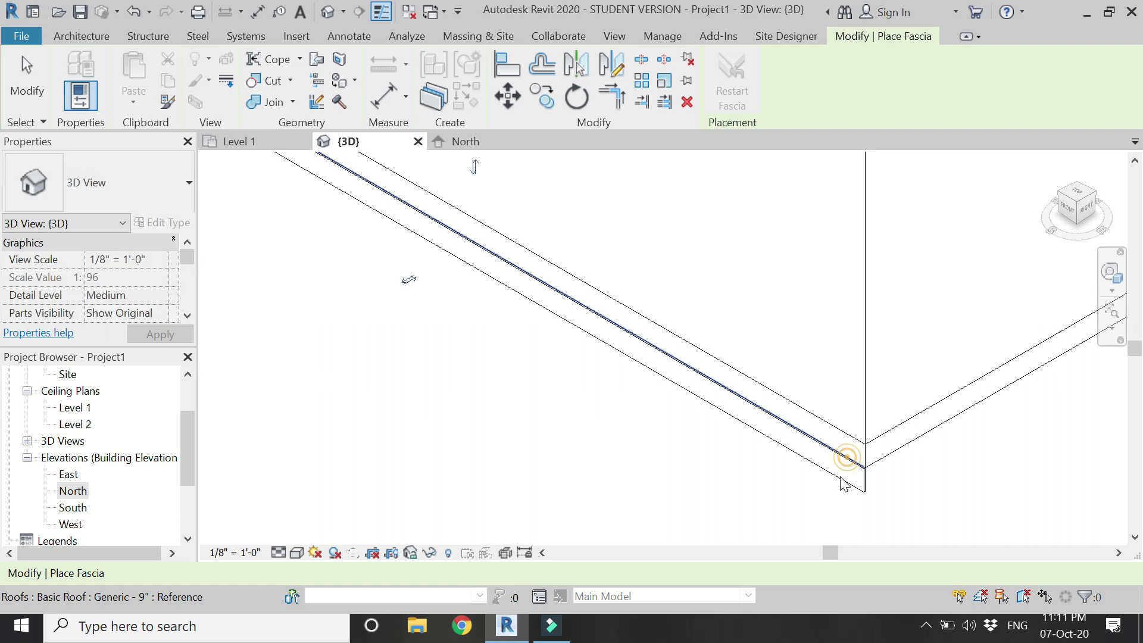
pyautogui.press('Escape')
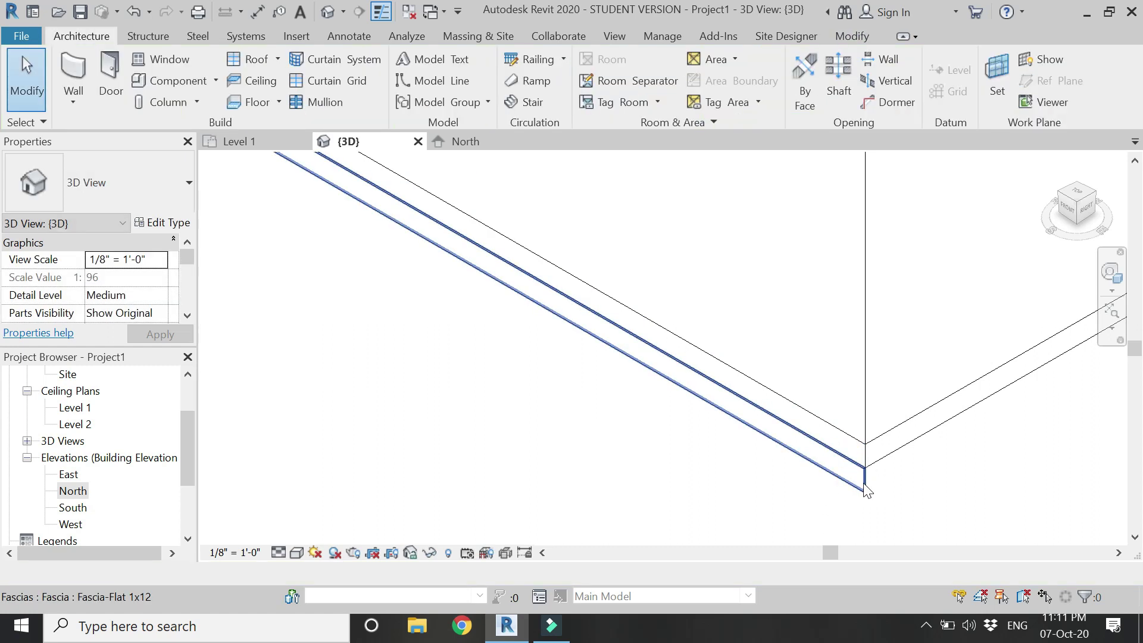
# Step: Look through the profile choices in the placed fascia's type properties and remove that fascia from the roof
pyautogui.click(866, 479)
pyautogui.click(158, 225)
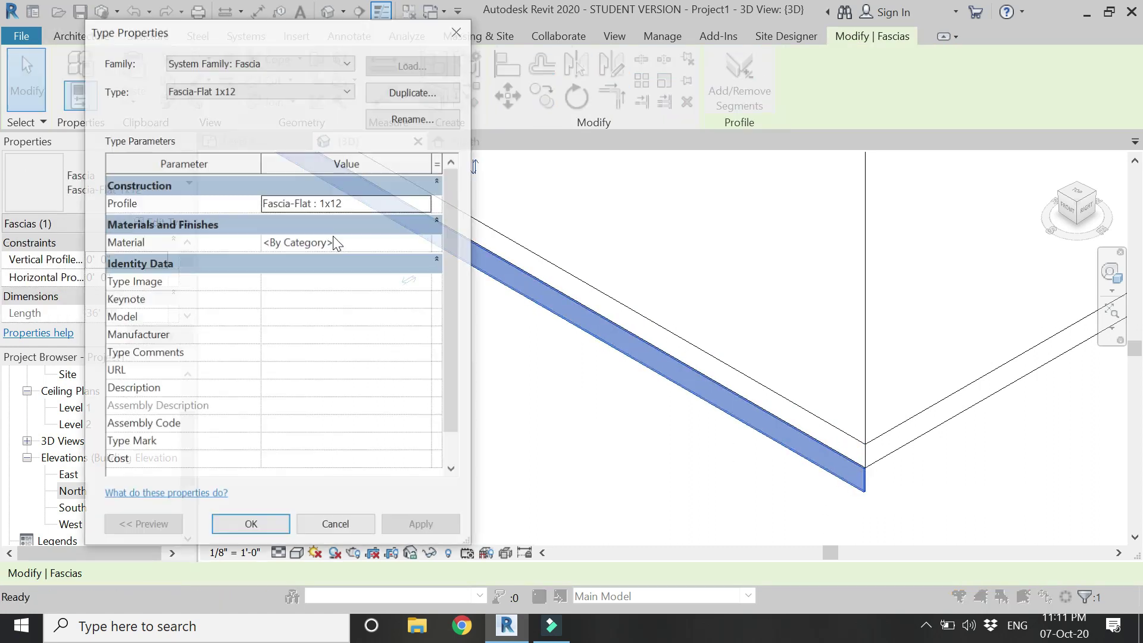
pyautogui.click(424, 203)
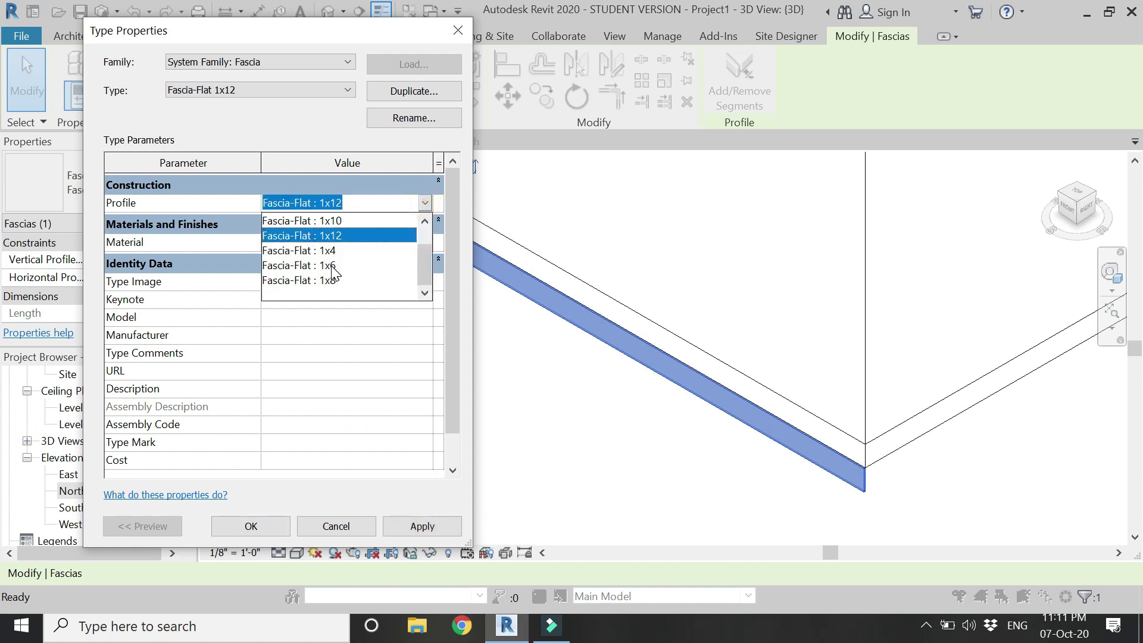
pyautogui.click(250, 527)
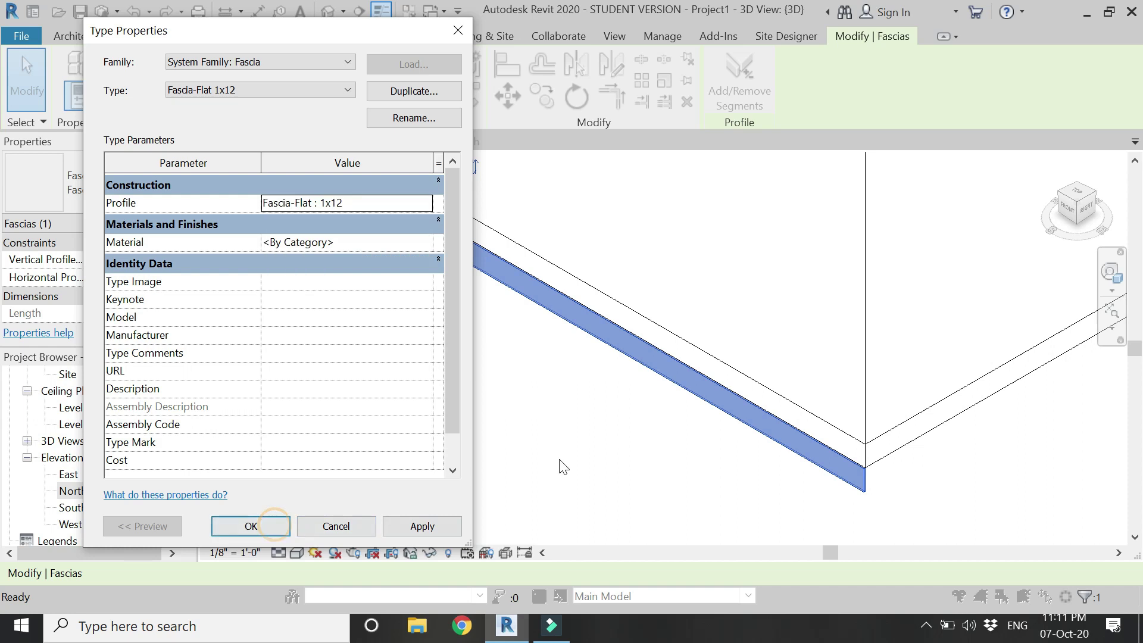
pyautogui.click(270, 525)
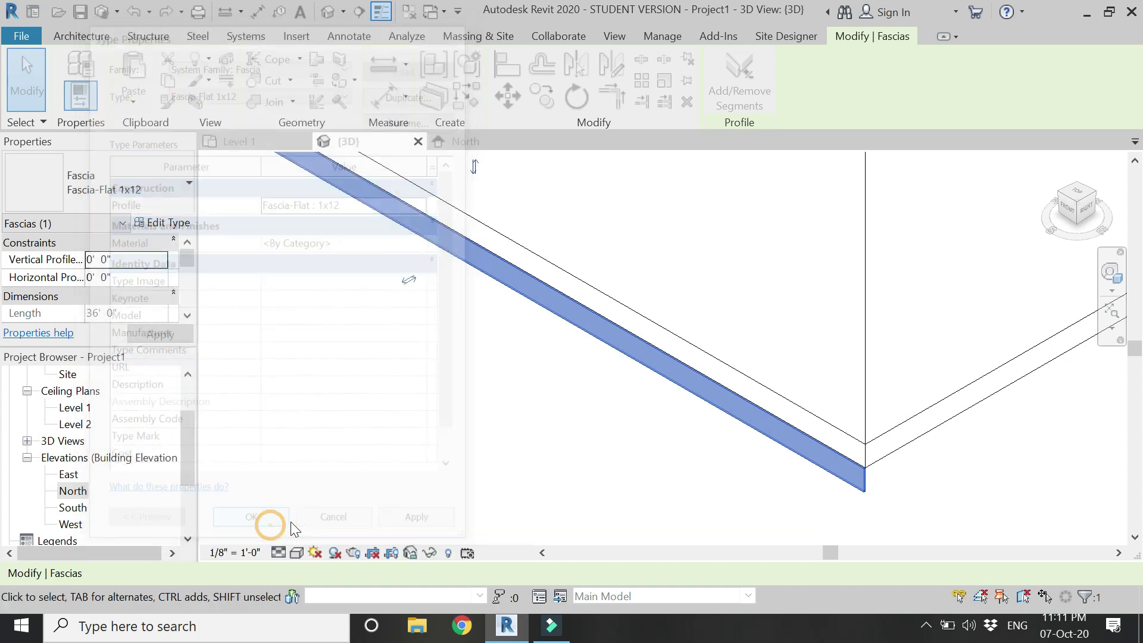
pyautogui.click(801, 454)
pyautogui.click(774, 481)
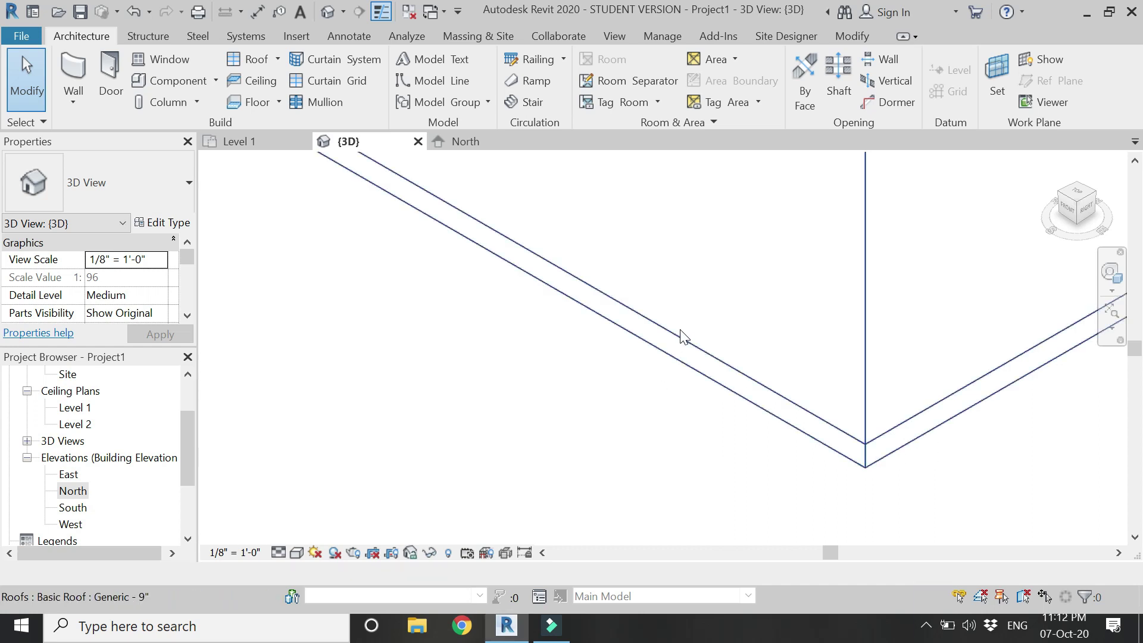
# Step: Create a new family from the Profile template
pyautogui.click(21, 36)
pyautogui.moveTo(59, 111)
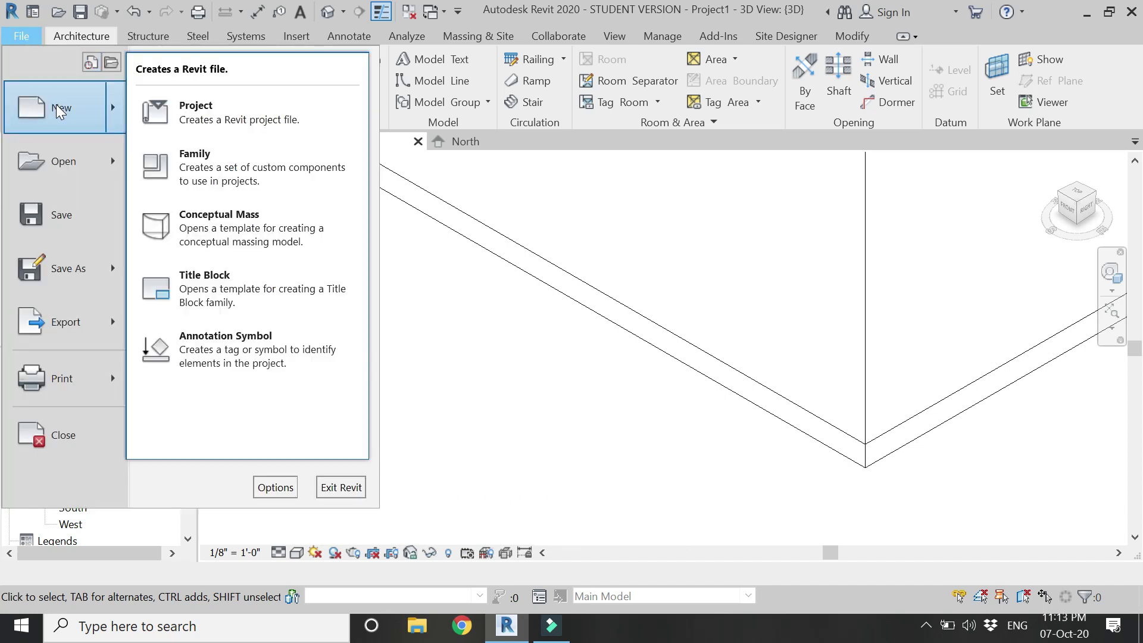
pyautogui.click(184, 170)
pyautogui.click(501, 317)
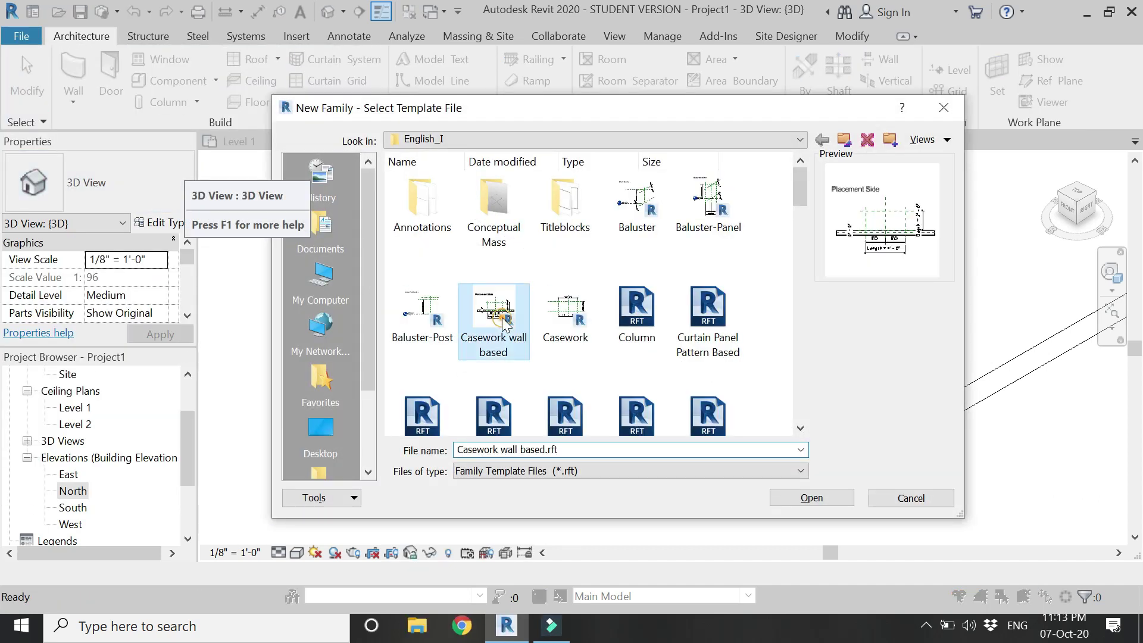
pyautogui.press('p')
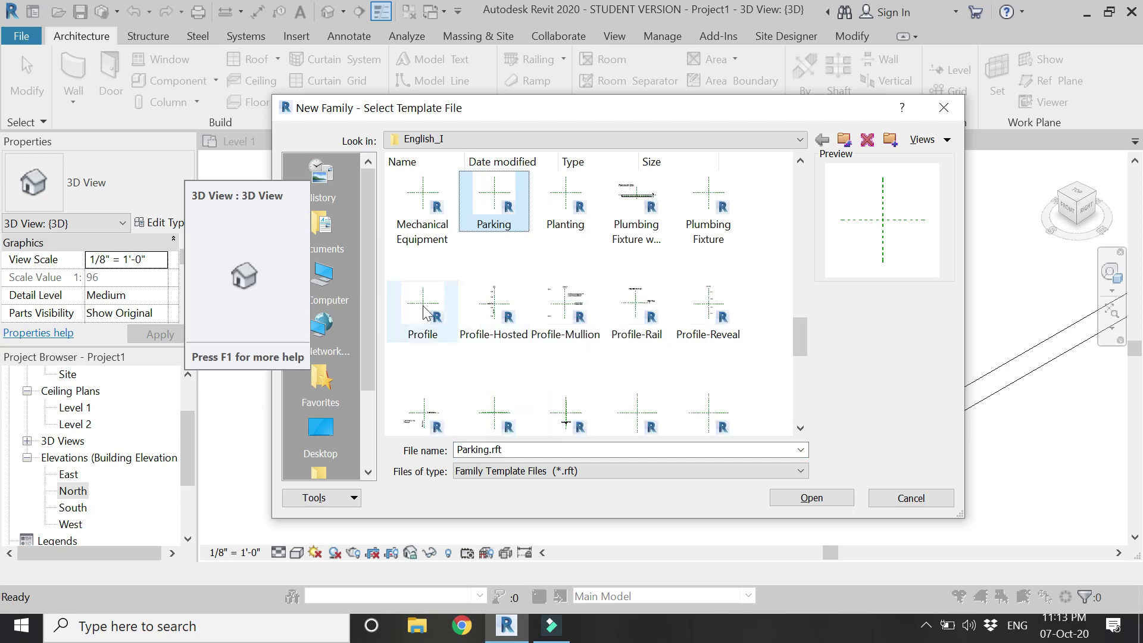
pyautogui.click(426, 312)
pyautogui.click(820, 500)
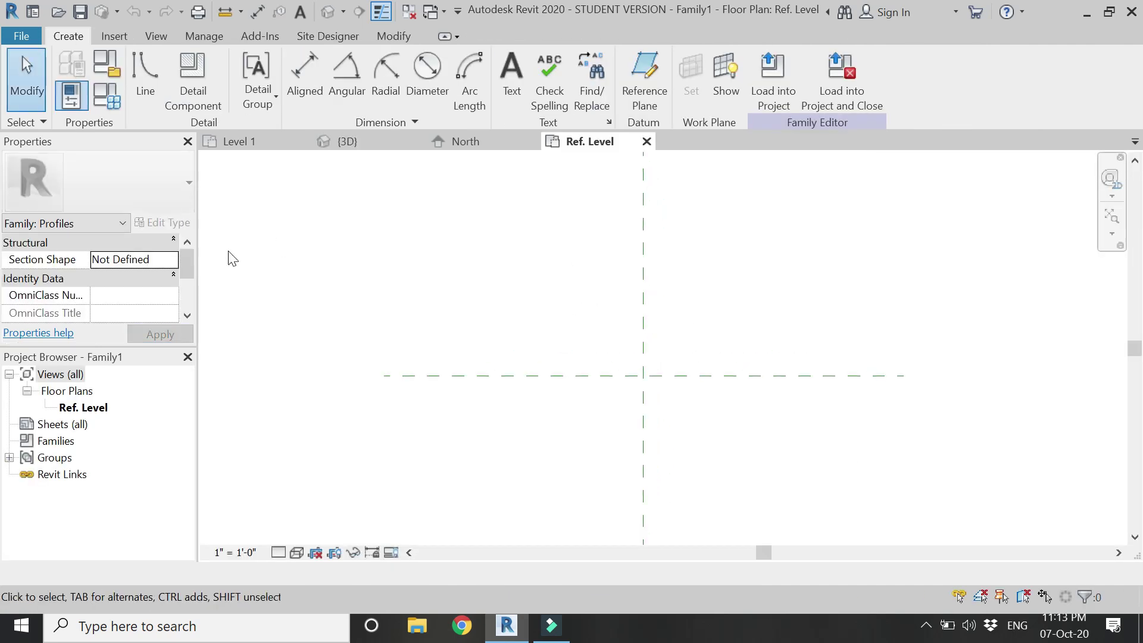
# Step: Draw a 9" vertical profile line downward from the intersection of the two reference planes
pyautogui.click(152, 80)
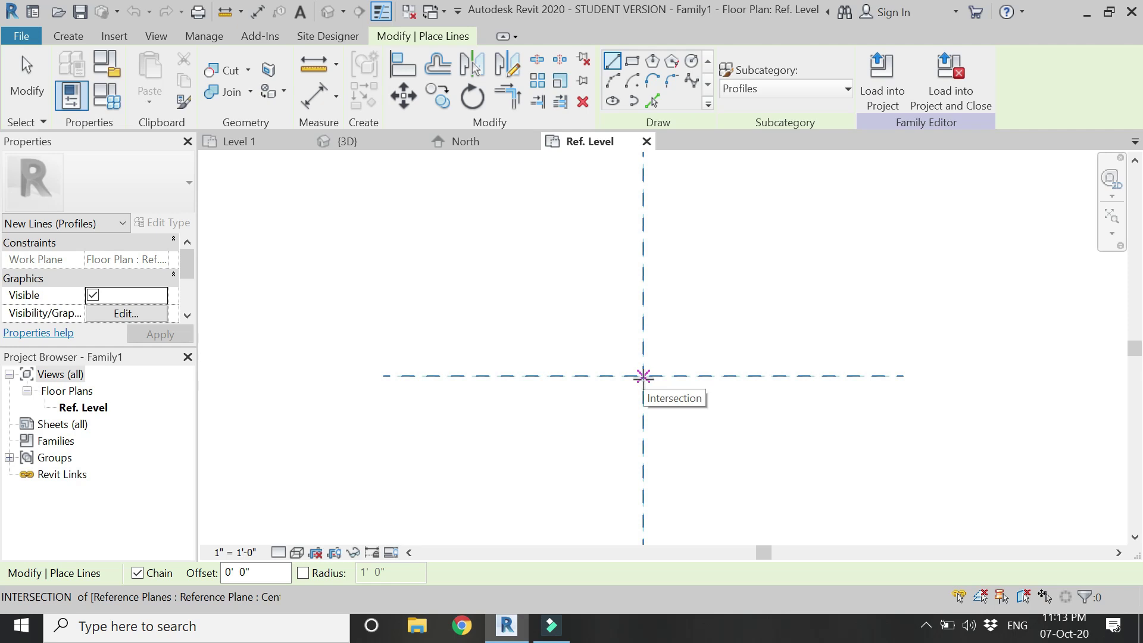
pyautogui.click(643, 376)
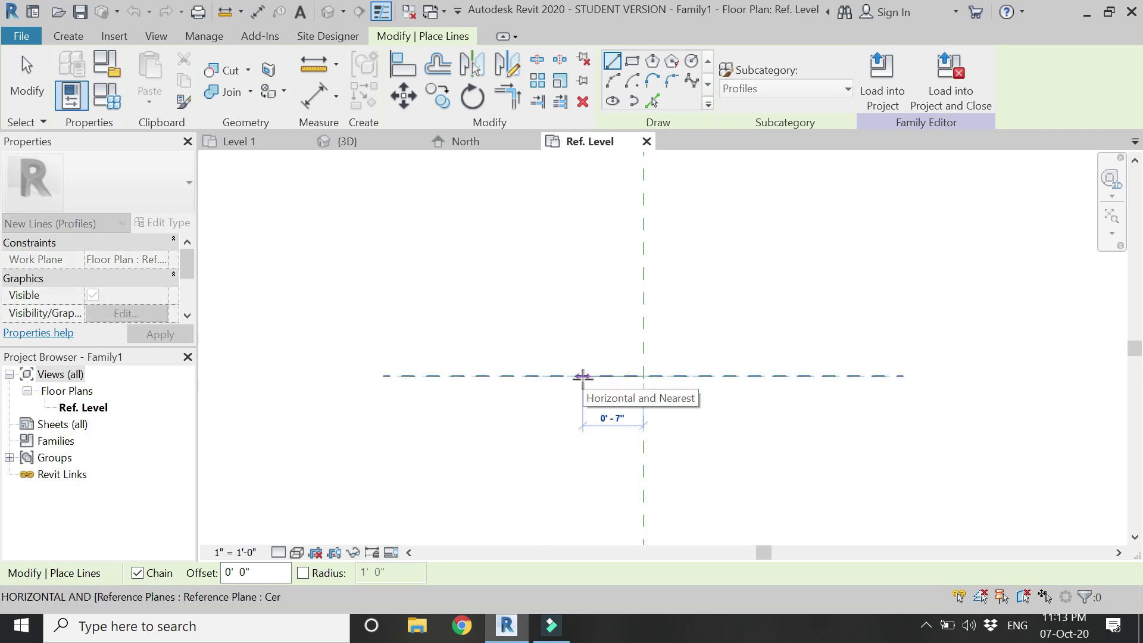
pyautogui.press('Escape')
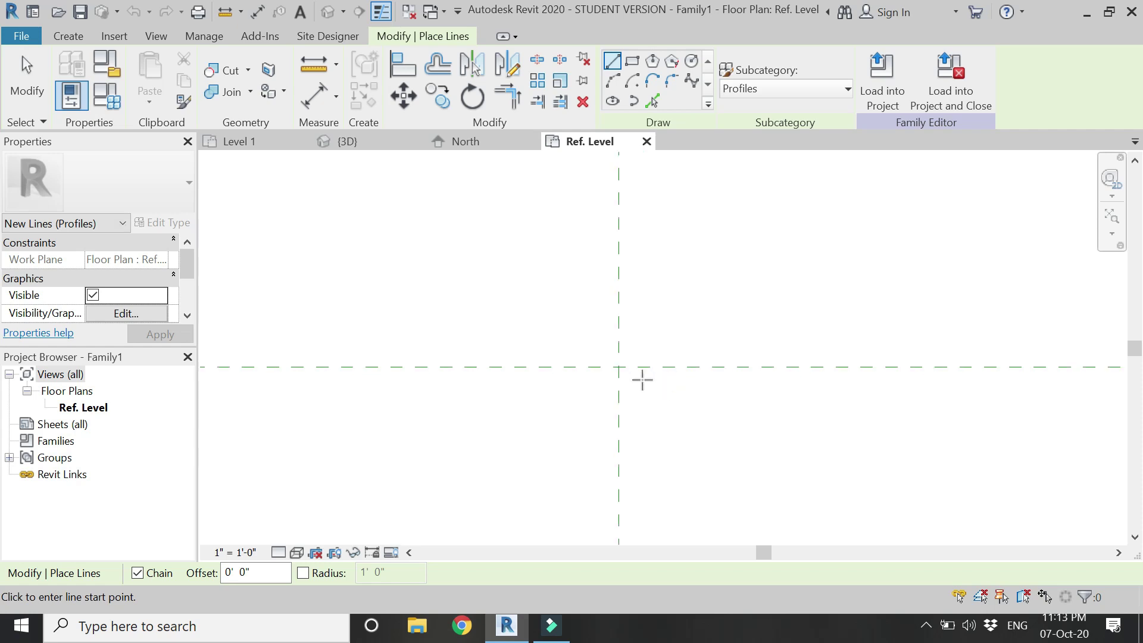
pyautogui.click(619, 367)
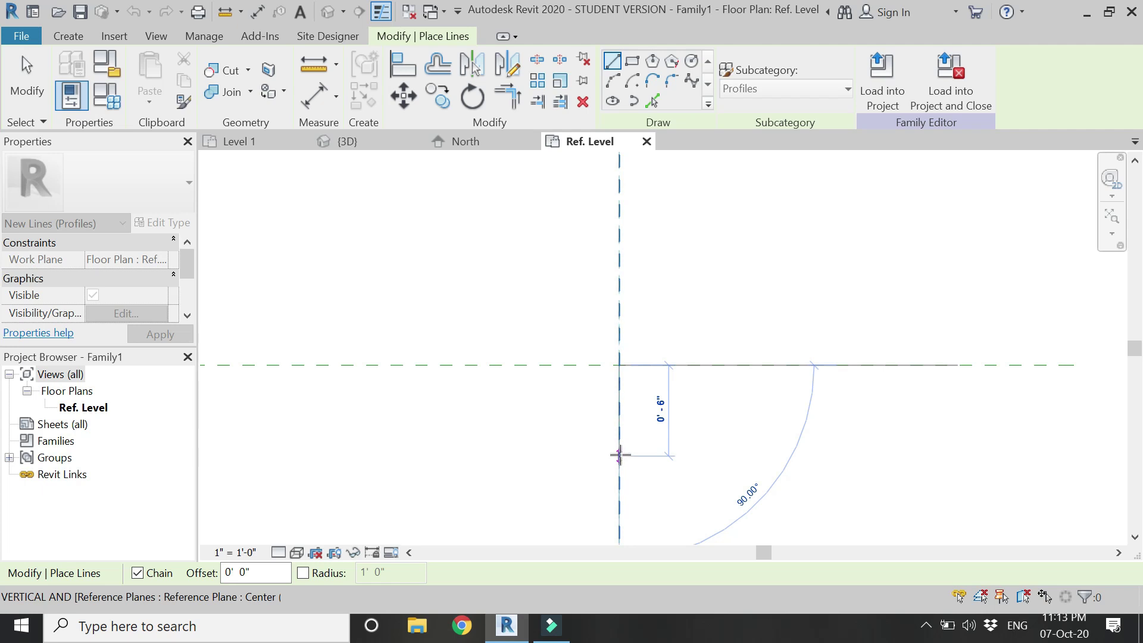
pyautogui.write('9')
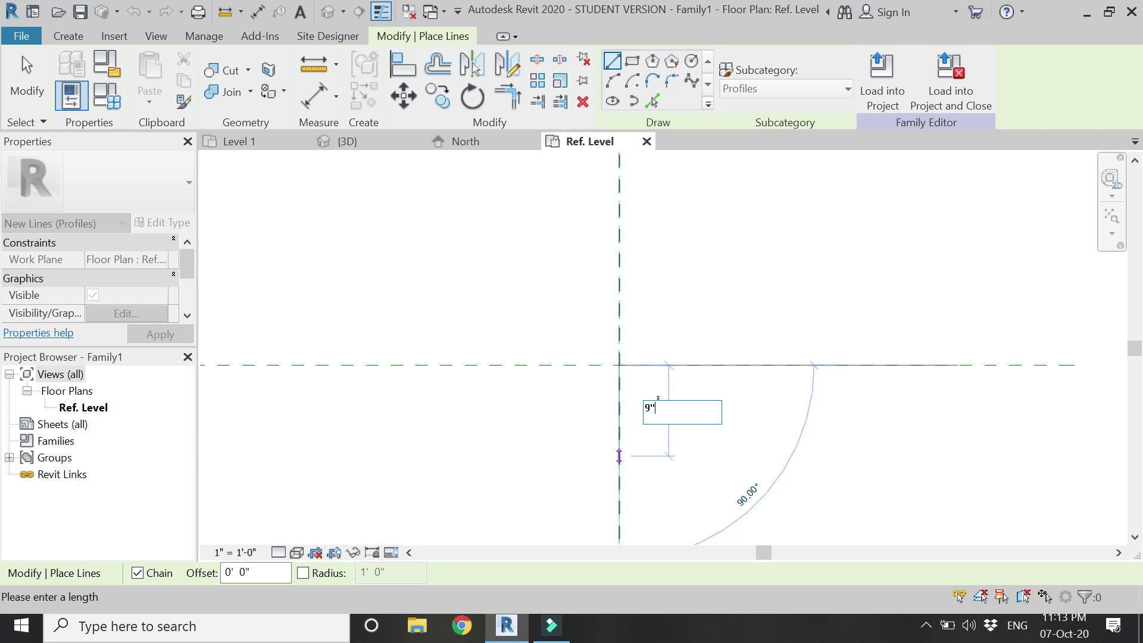
pyautogui.write('"')
pyautogui.press('Return')
# Step: Complete the profile rectangle with a 1' wide bottom edge, a right side up to the horizontal reference plane and a closing top edge
pyautogui.scroll(-1, 649, 450)
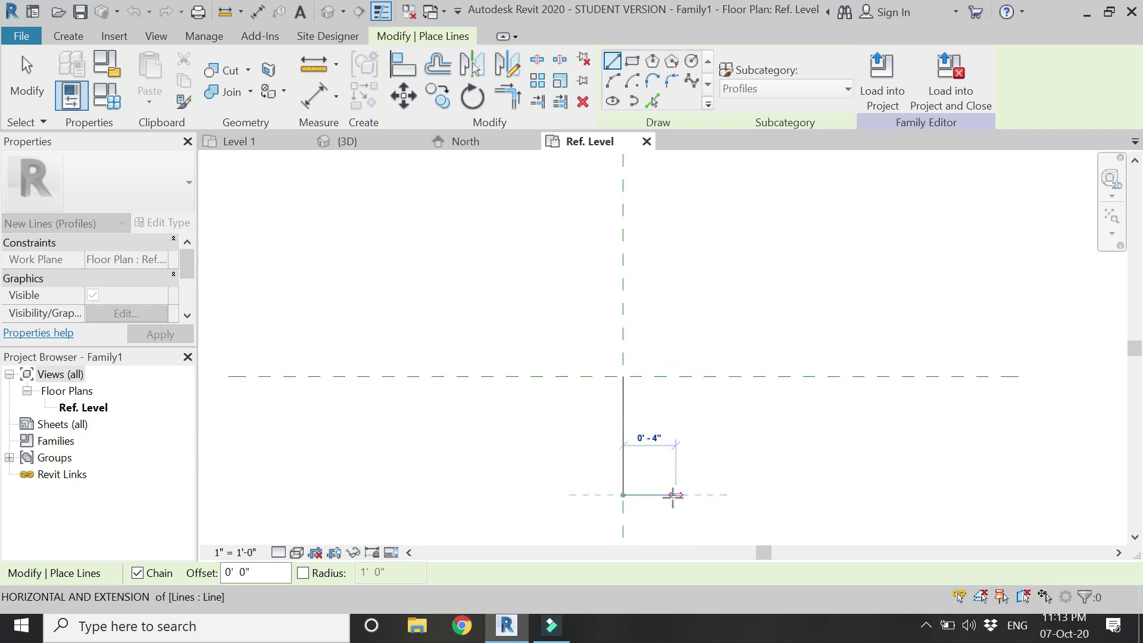
pyautogui.scroll(1, 672, 495)
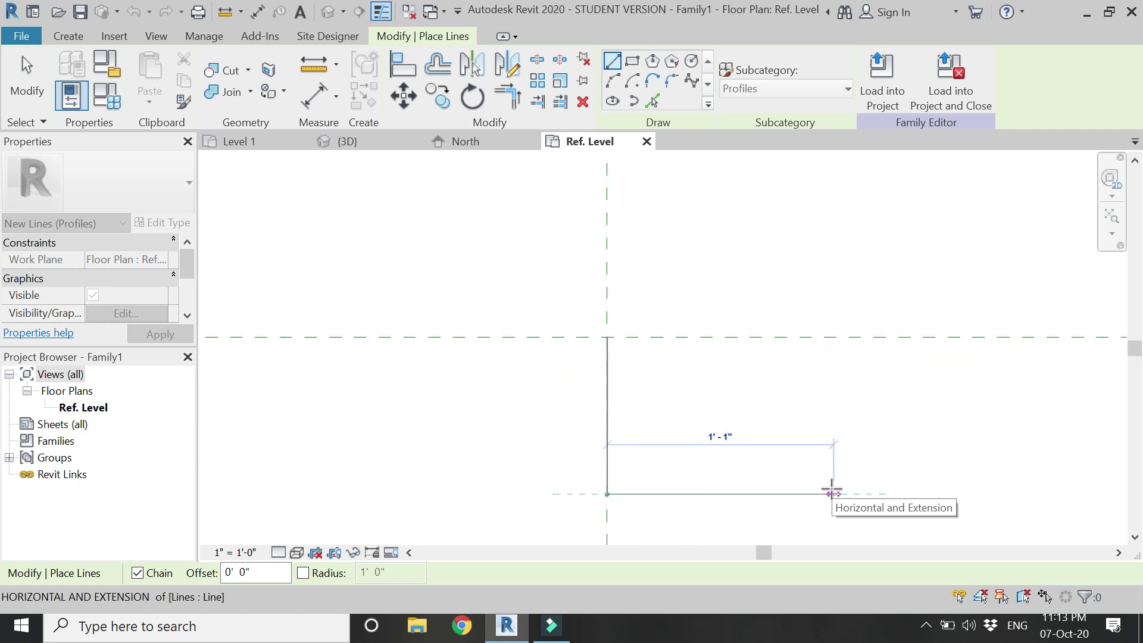
pyautogui.write('1')
pyautogui.press('Return')
pyautogui.click(816, 337)
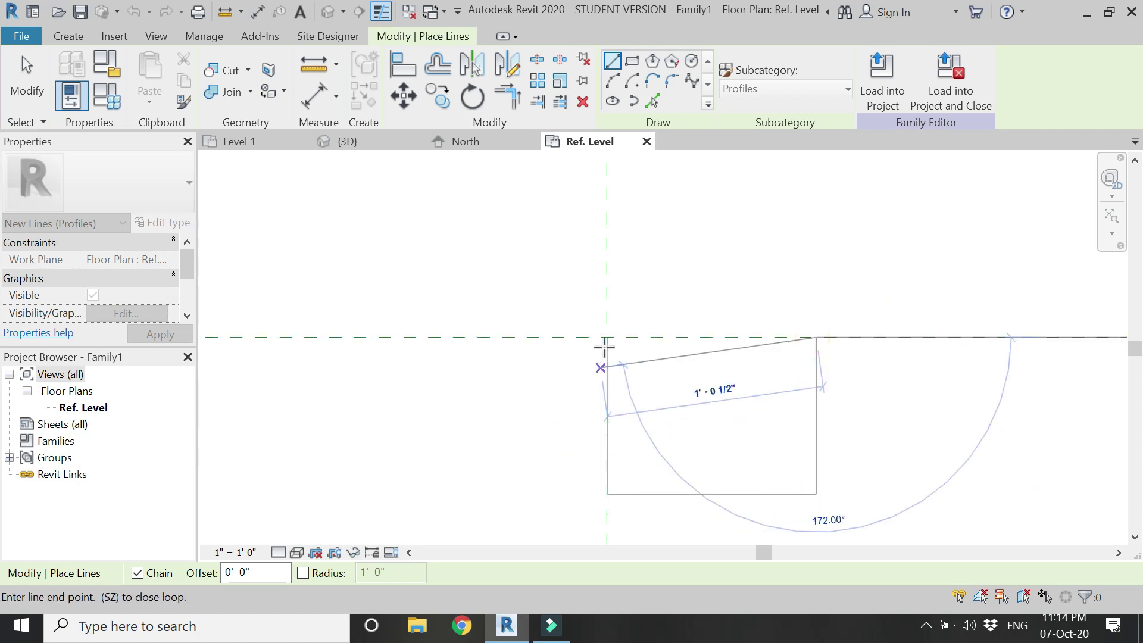
pyautogui.click(606, 338)
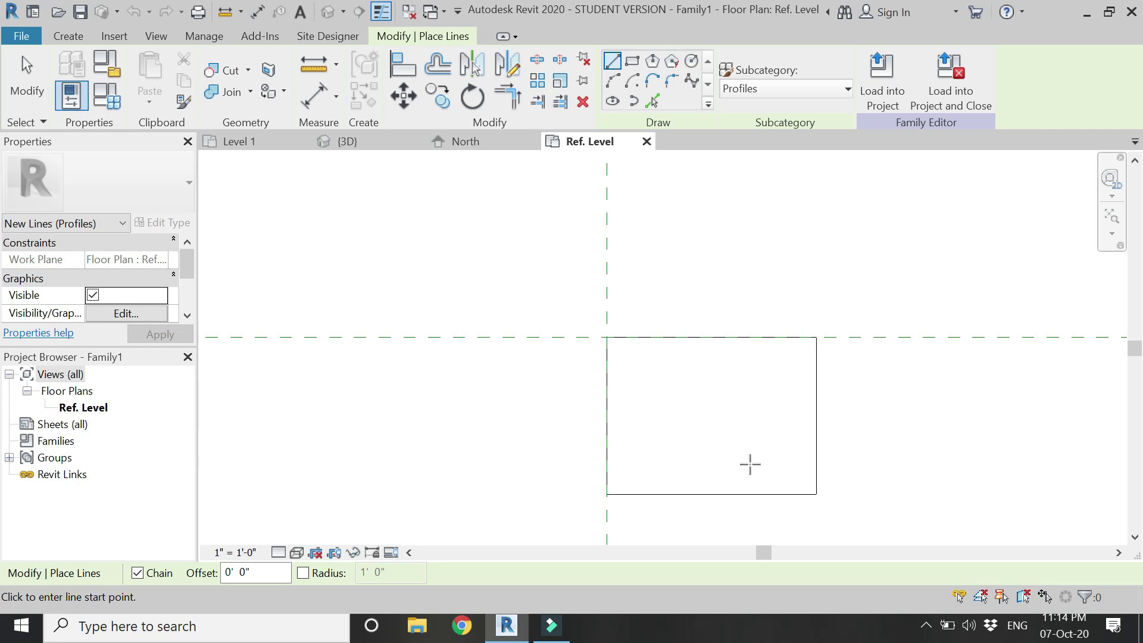
# Step: Draw a small stepped line inward from the rectangle's left side near its upper corner, starting about 1 1/4" across
pyautogui.click(607, 358)
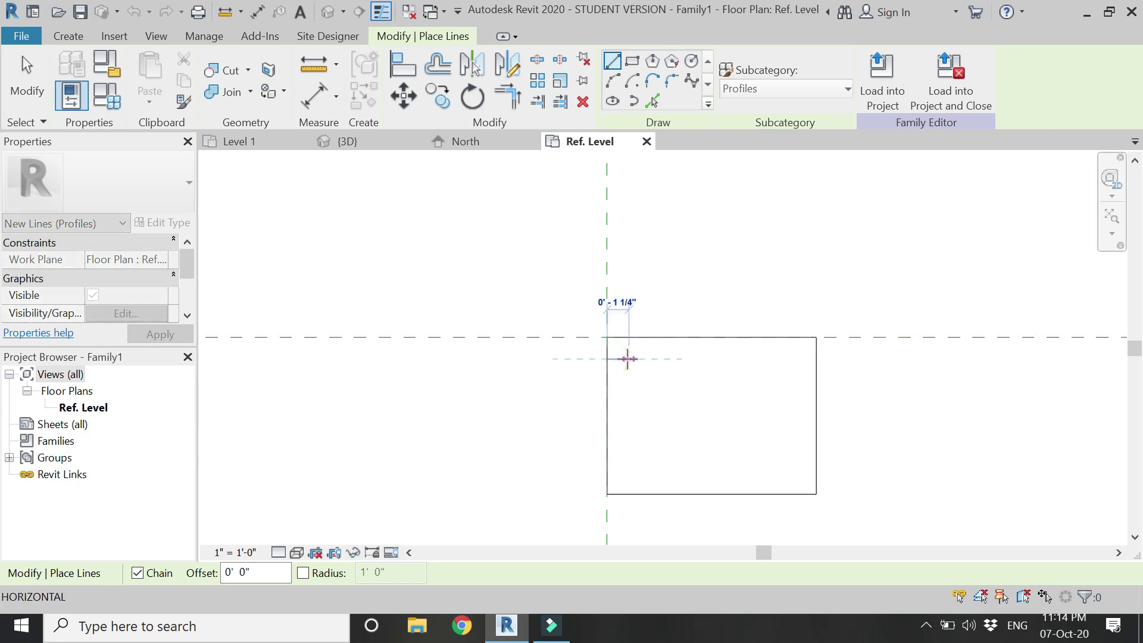
pyautogui.click(627, 359)
pyautogui.click(628, 371)
pyautogui.click(643, 372)
pyautogui.press('Escape')
# Step: Draw a stepped line from the rectangle's bottom edge near its right corner, about 1 1/2" up, 1" left and 3/4" up
pyautogui.scroll(2, 631, 373)
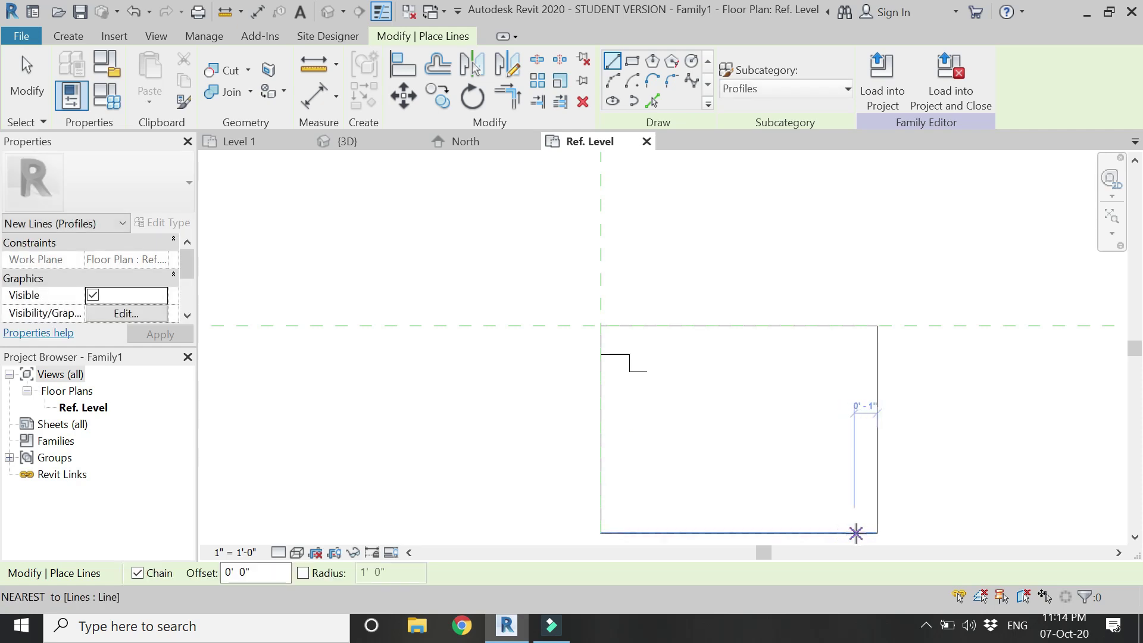
pyautogui.click(848, 533)
pyautogui.press('Escape')
pyautogui.click(859, 532)
pyautogui.click(855, 502)
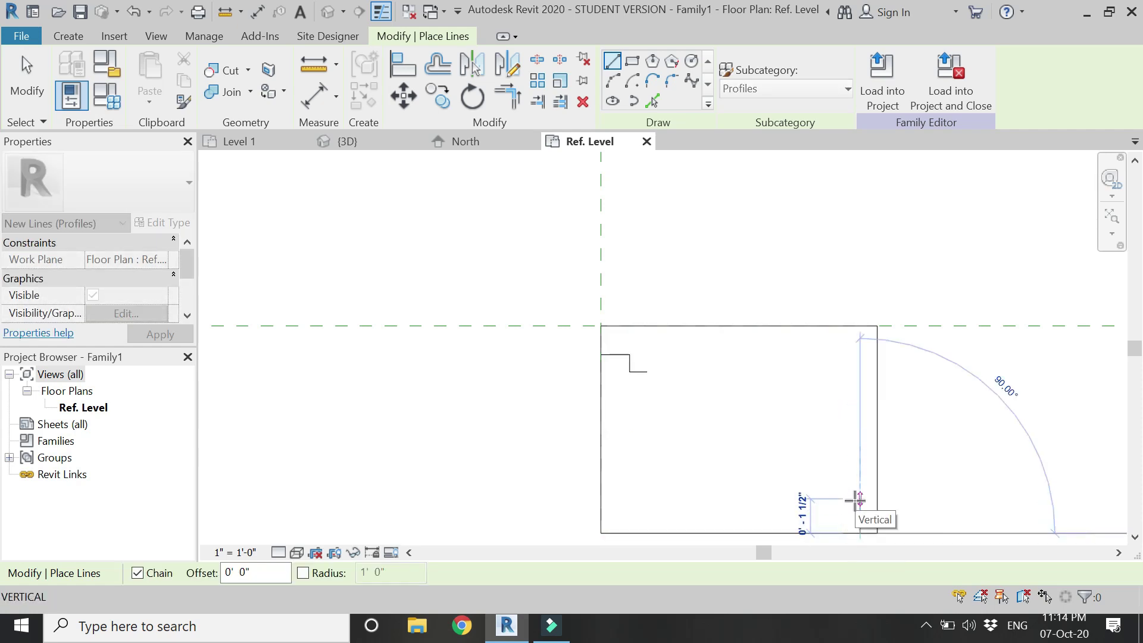
pyautogui.click(857, 500)
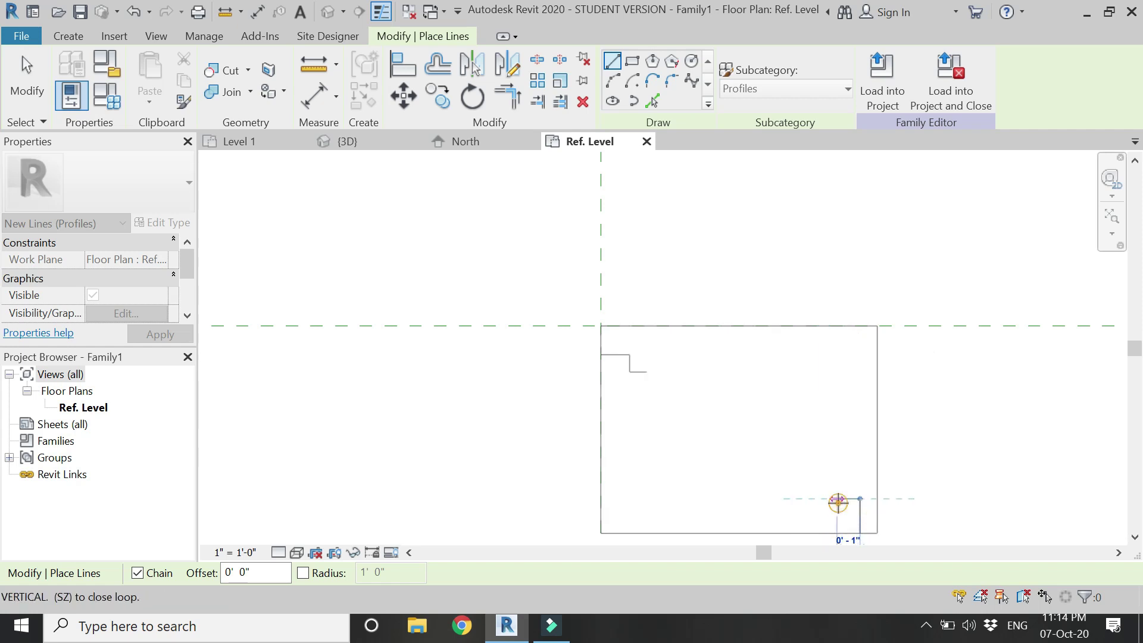
pyautogui.click(837, 500)
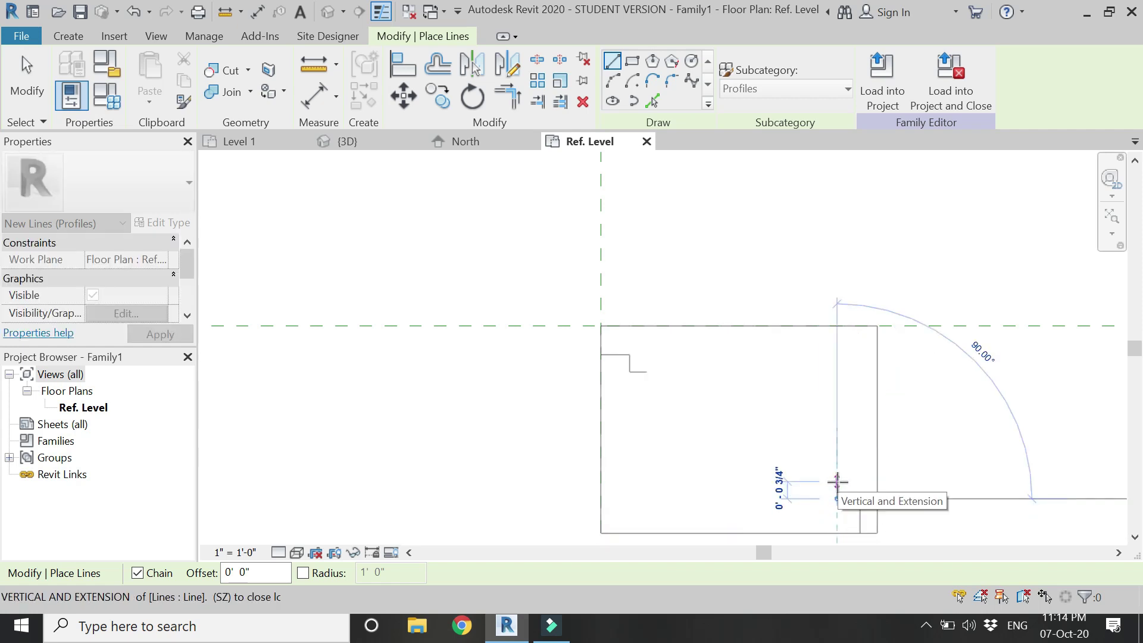
pyautogui.click(837, 481)
pyautogui.press('Escape')
# Step: Draw a sloped line about 8 1/2" long at 30° from the end of the upper step toward the lower step
pyautogui.click(646, 372)
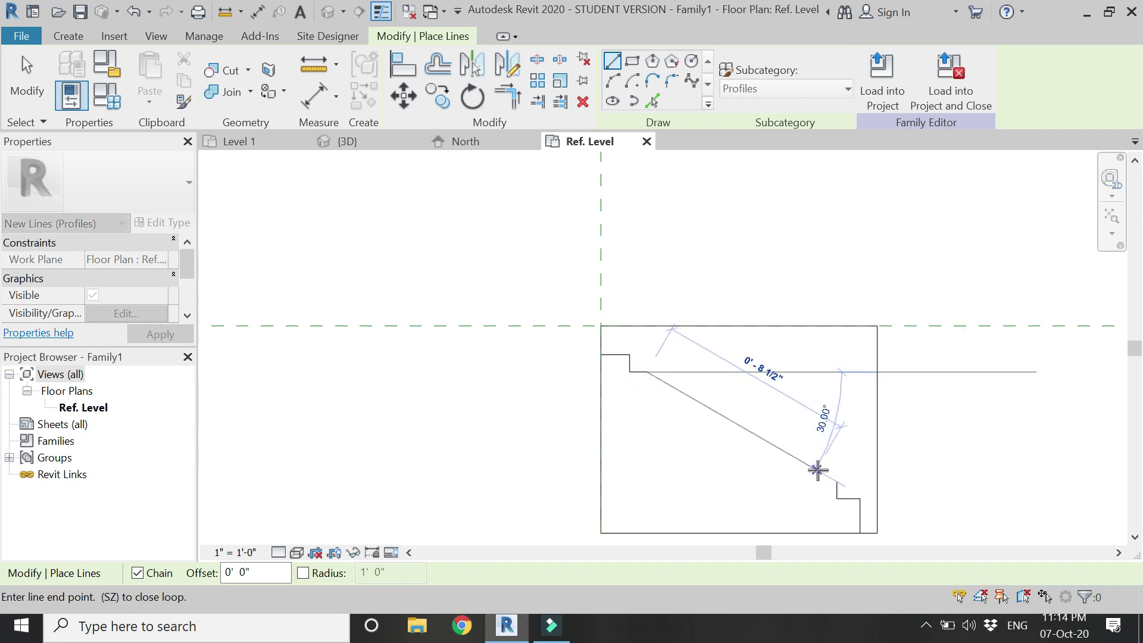
pyautogui.click(818, 470)
pyautogui.press('Escape')
pyautogui.press('Escape')
# Step: Trim/extend the sloped line to meet the short vertical line of the lower step at a corner
pyautogui.scroll(3, 822, 480)
pyautogui.scroll(-3, 812, 434)
pyautogui.scroll(2, 811, 434)
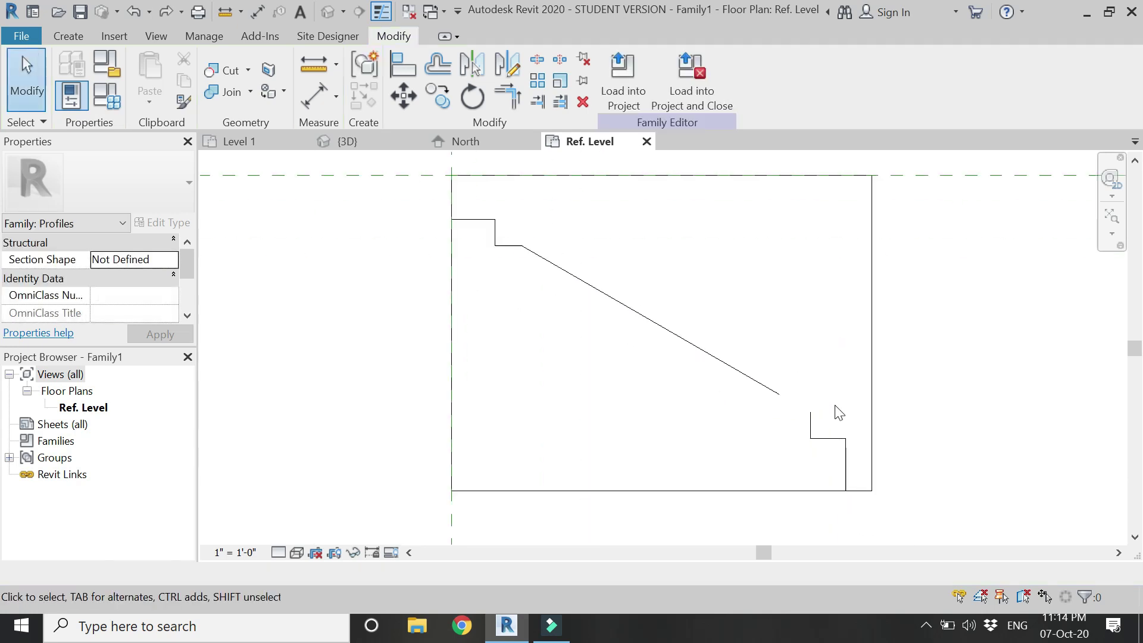
pyautogui.press('t')
pyautogui.press('r')
pyautogui.click(777, 394)
pyautogui.click(810, 432)
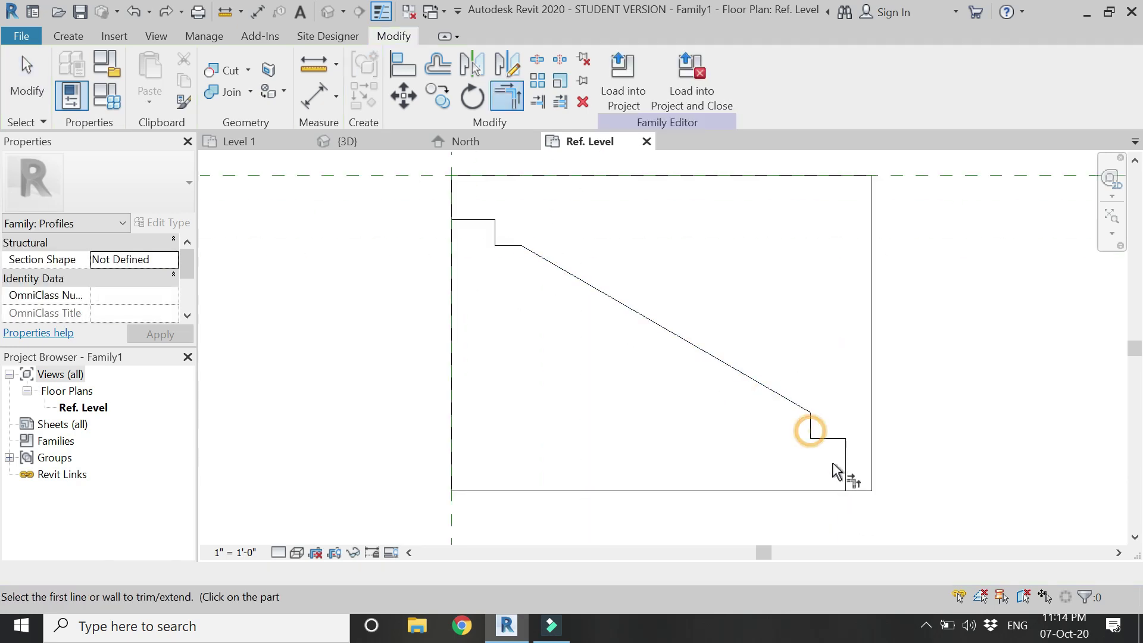
pyautogui.press('Escape')
pyautogui.press('Escape')
# Step: Move the profile's bottom edge upward and trim the surplus bottom and left lines to close the stepped outline
pyautogui.moveTo(824, 490); pyautogui.dragTo(822, 465)
pyautogui.click(841, 498)
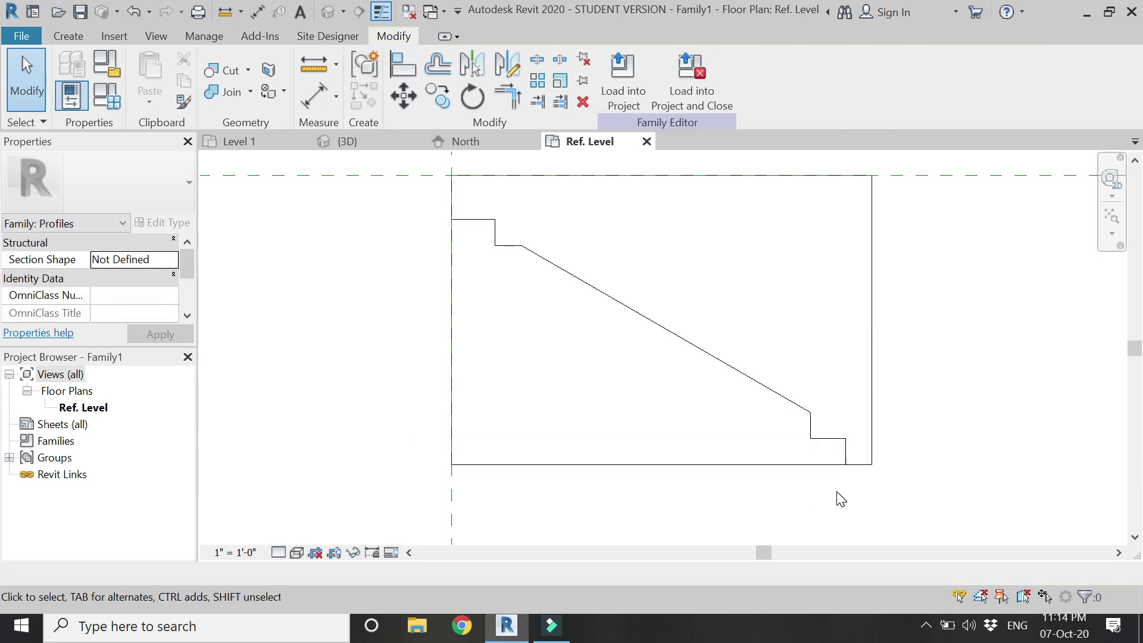
pyautogui.click(858, 464)
pyautogui.press('t')
pyautogui.press('r')
pyautogui.moveTo(444, 213); pyautogui.dragTo(523, 289, button='middle')
pyautogui.click(530, 278)
pyautogui.click(554, 307)
pyautogui.scroll(-2, 632, 314)
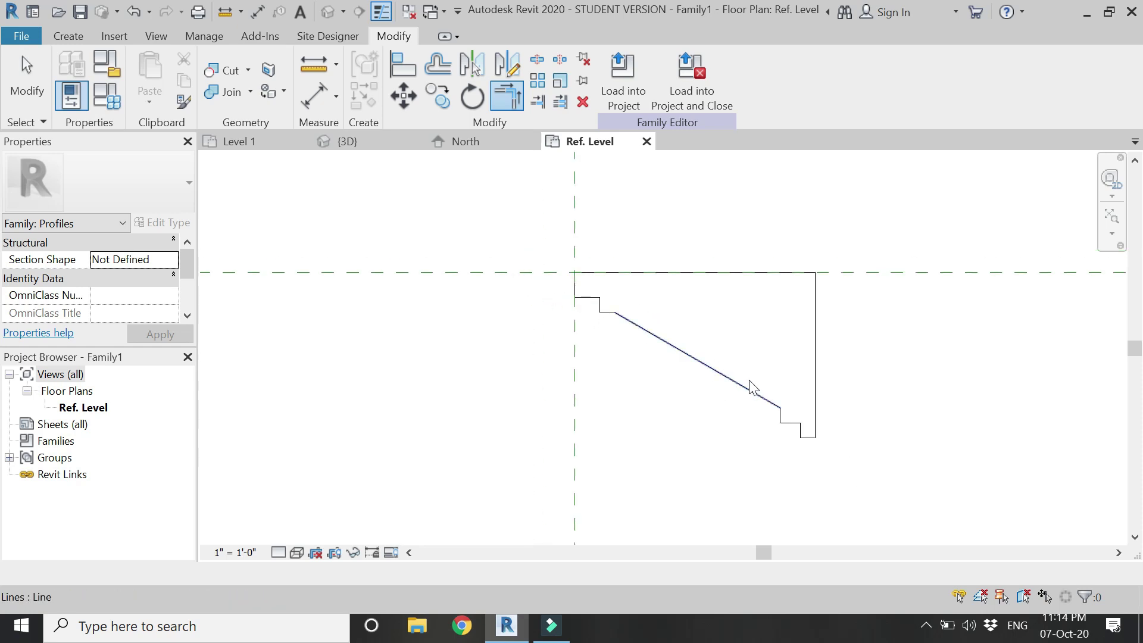
# Step: Save the profile family as fascia design, load it into the project while closing the family, and open the 3D view
pyautogui.press('Escape')
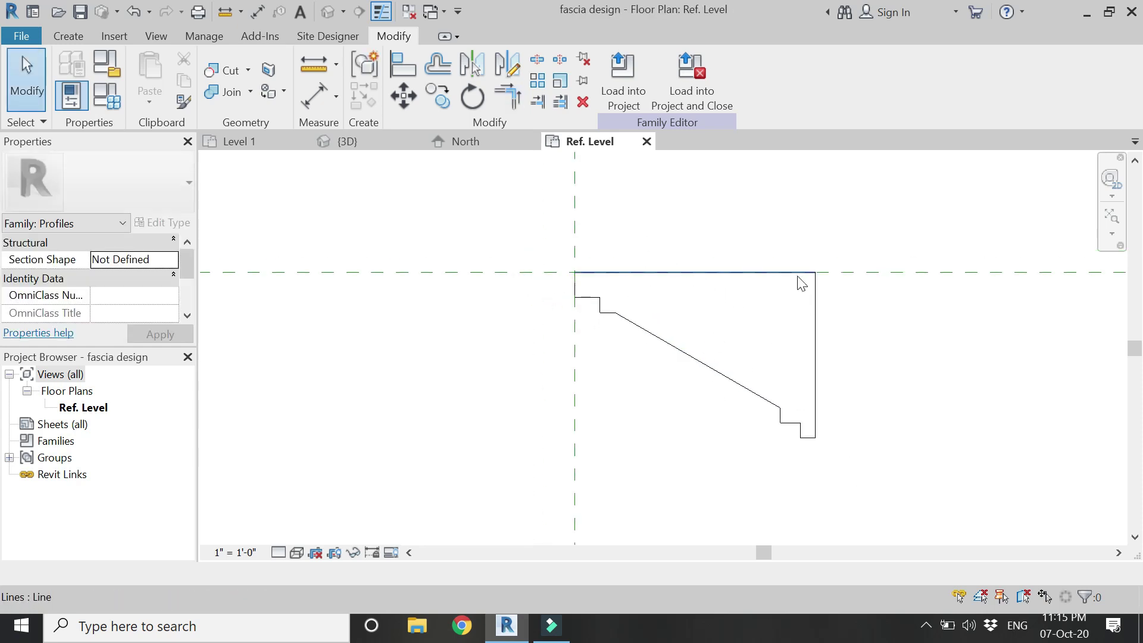
pyautogui.click(705, 103)
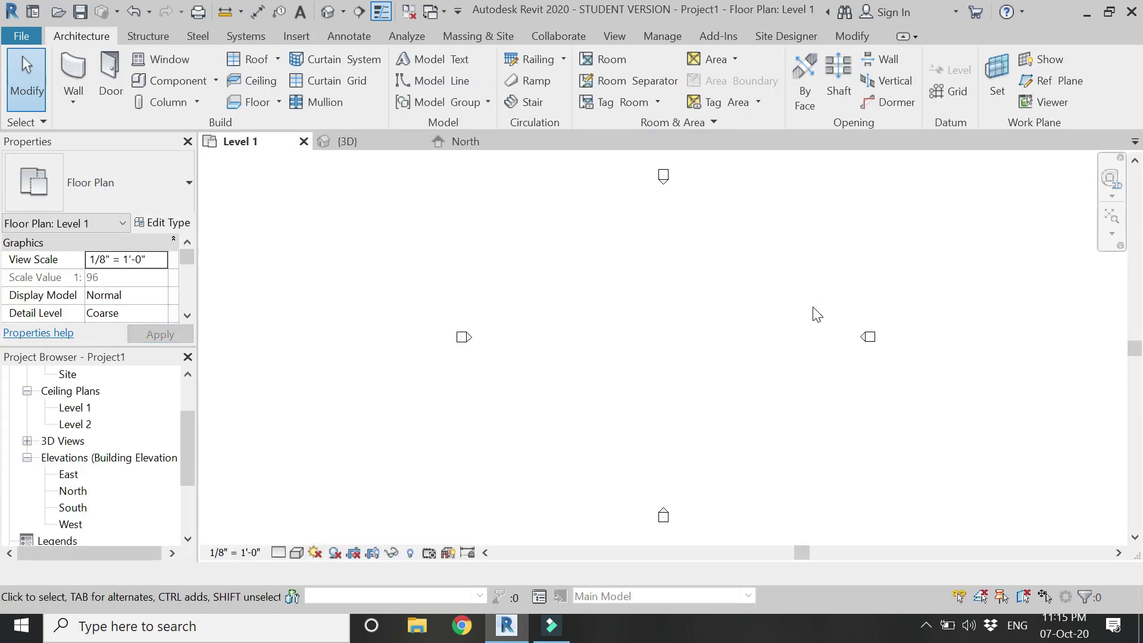
pyautogui.click(366, 141)
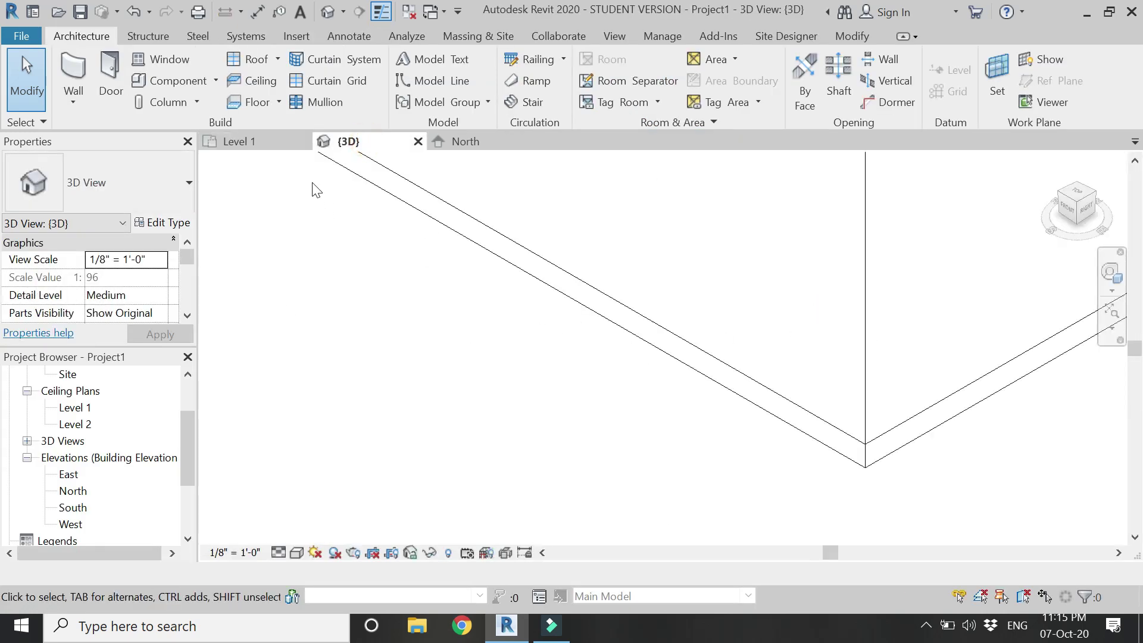
# Step: Place a roof fascia along the lower edge of the long roof side that meets the front corner
pyautogui.click(277, 58)
pyautogui.click(268, 233)
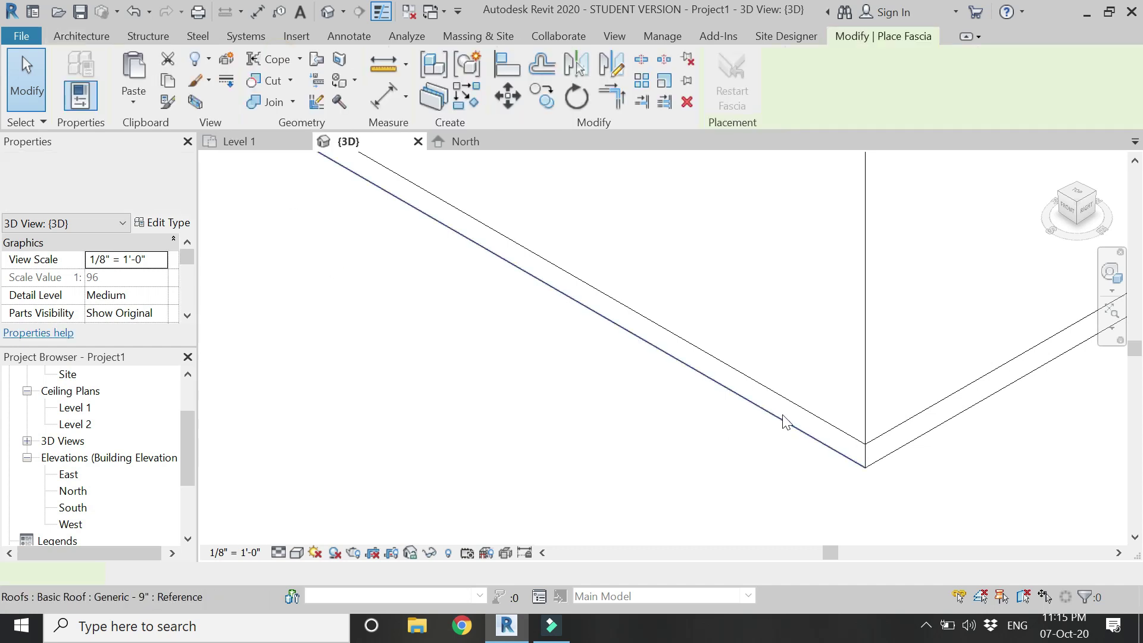
pyautogui.click(784, 418)
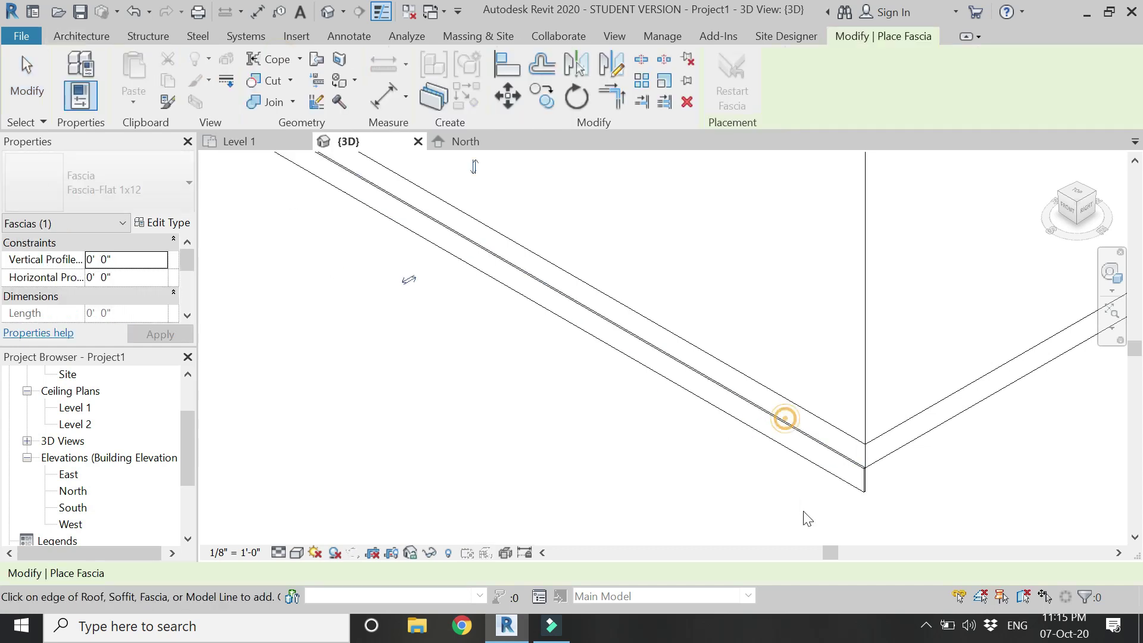
pyautogui.press('Escape')
# Step: Change the fascia type's profile to fascia design : fascia design
pyautogui.click(860, 476)
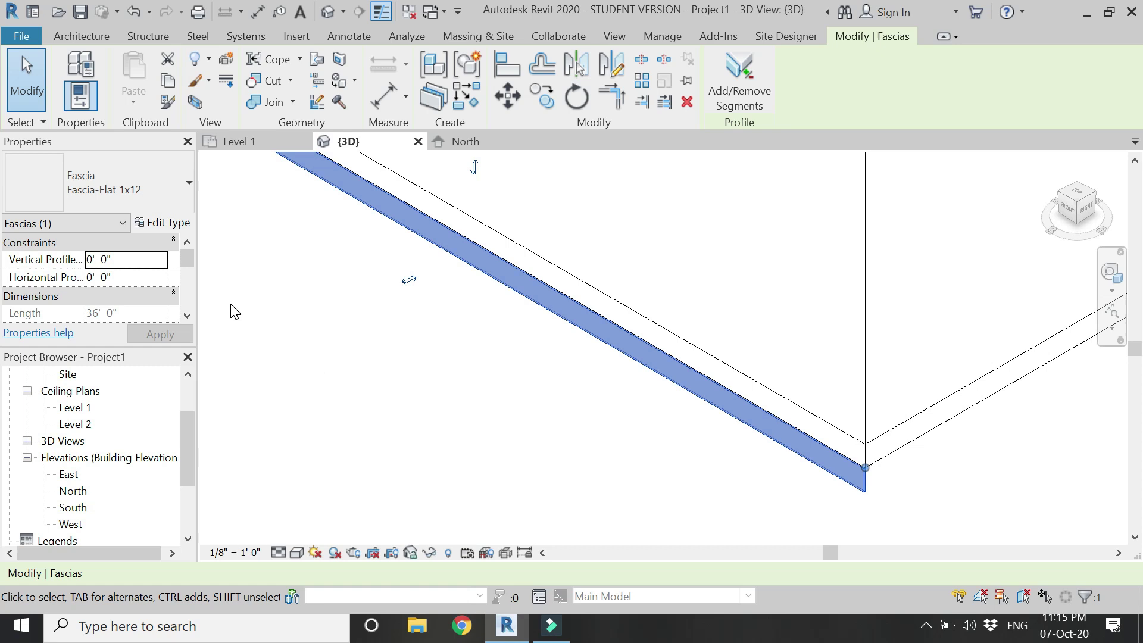
pyautogui.click(158, 224)
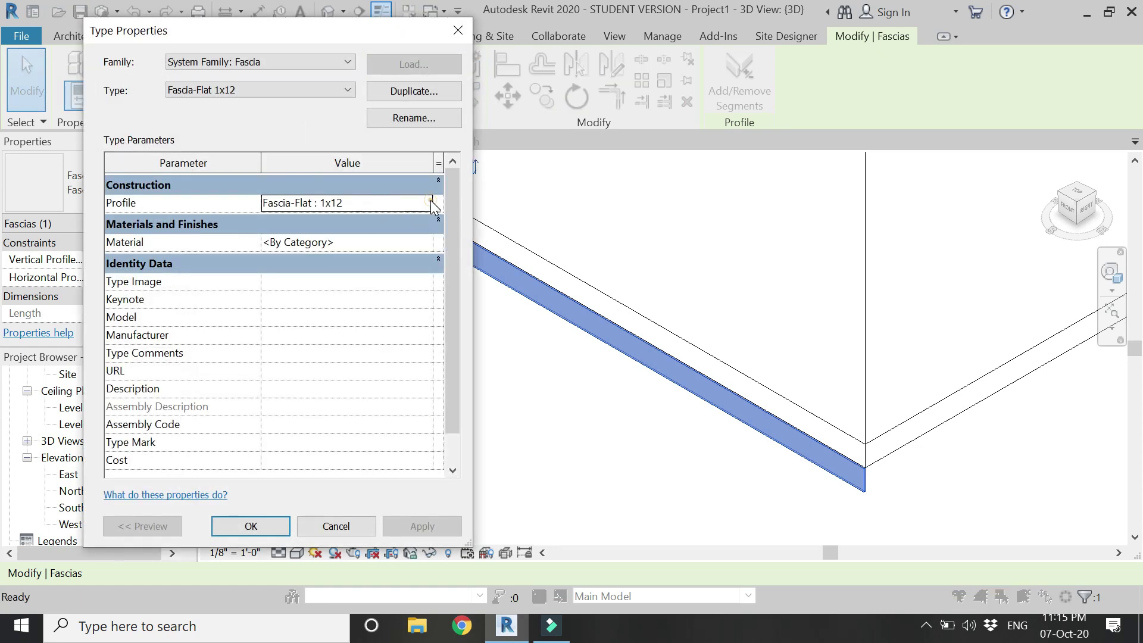
pyautogui.click(430, 200)
pyautogui.click(430, 200)
pyautogui.click(430, 200)
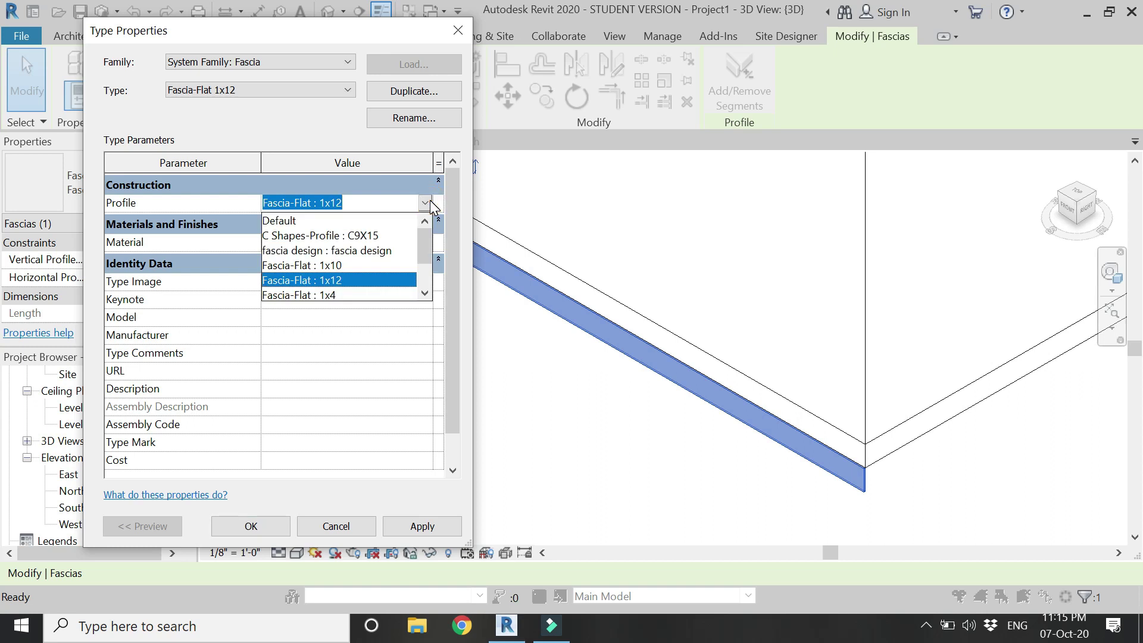
pyautogui.click(374, 250)
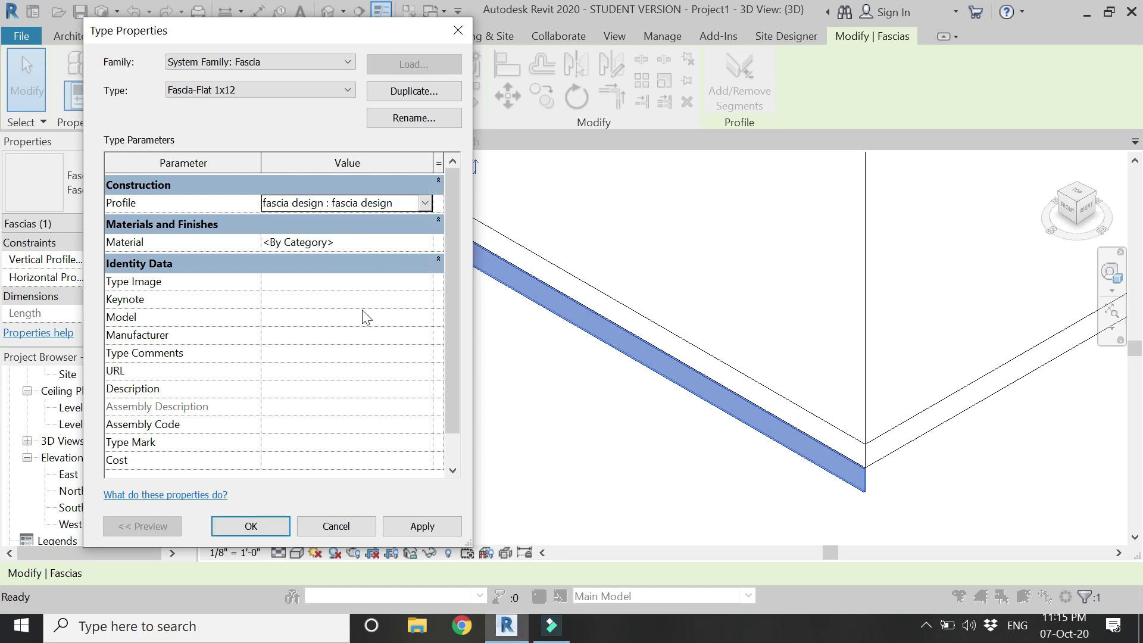
pyautogui.click(258, 530)
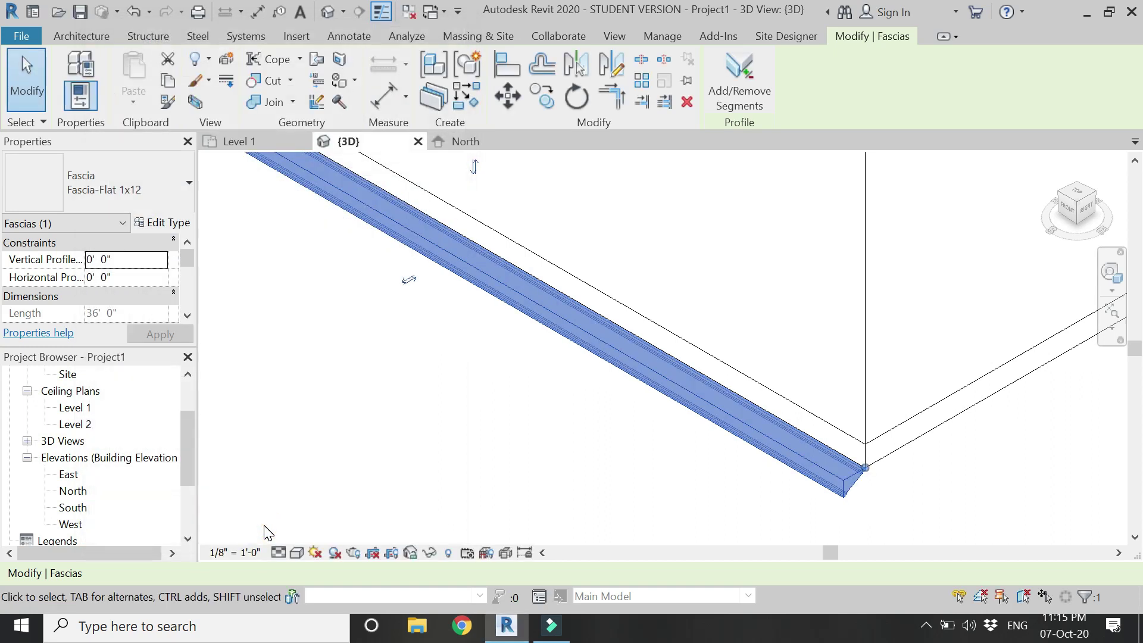
# Step: Flip the fascia horizontally so its profile sits beneath the roof
pyautogui.click(452, 514)
pyautogui.click(782, 458)
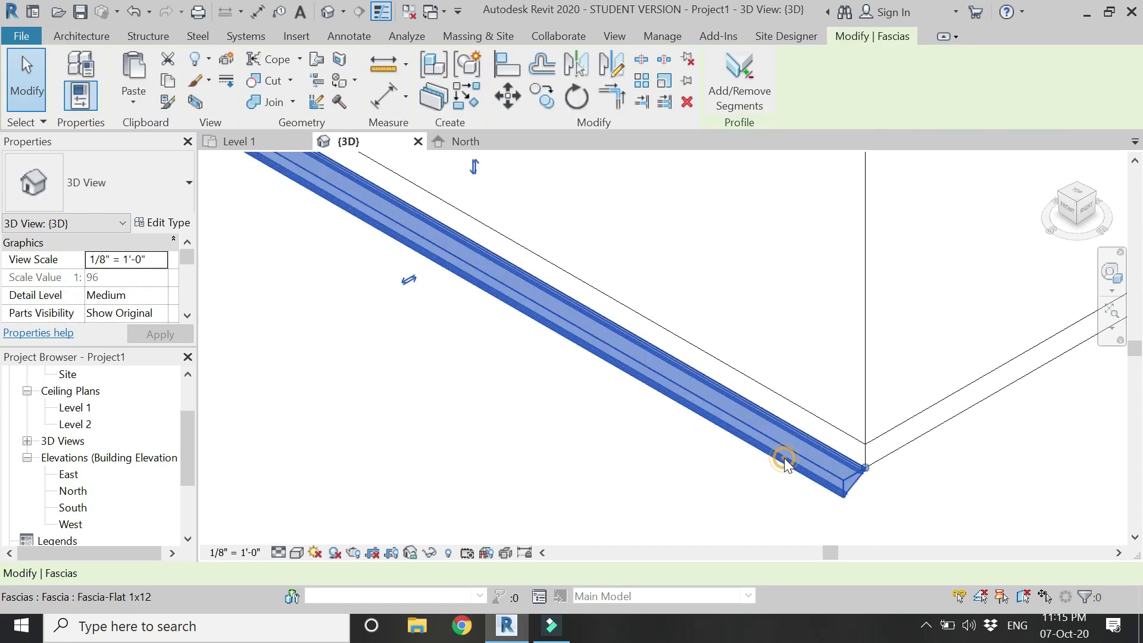
pyautogui.click(409, 282)
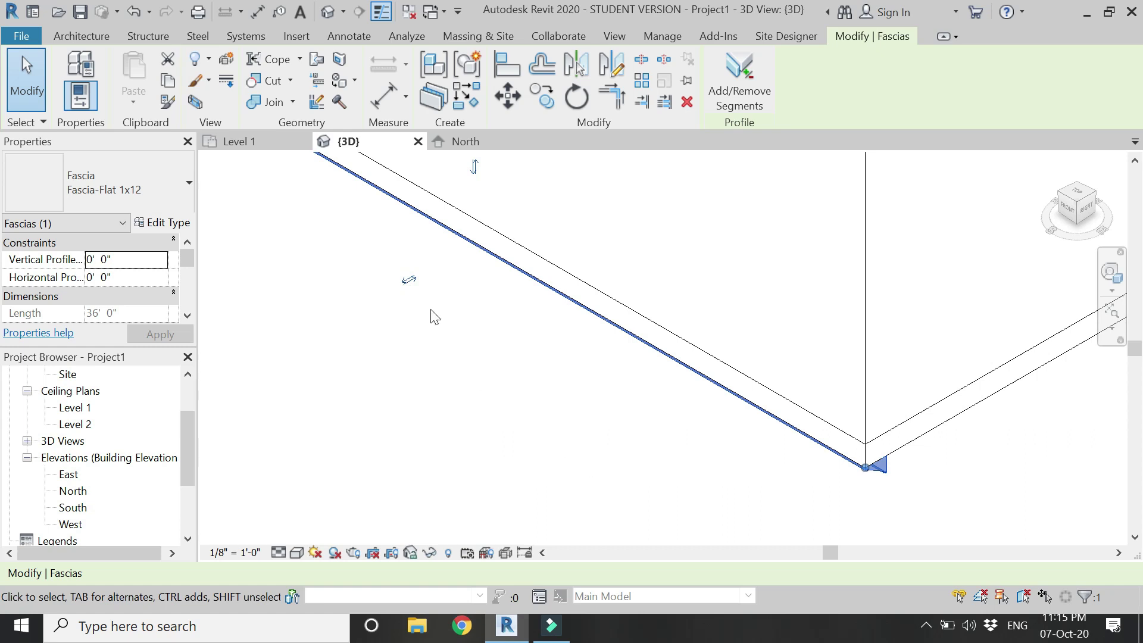
pyautogui.click(875, 485)
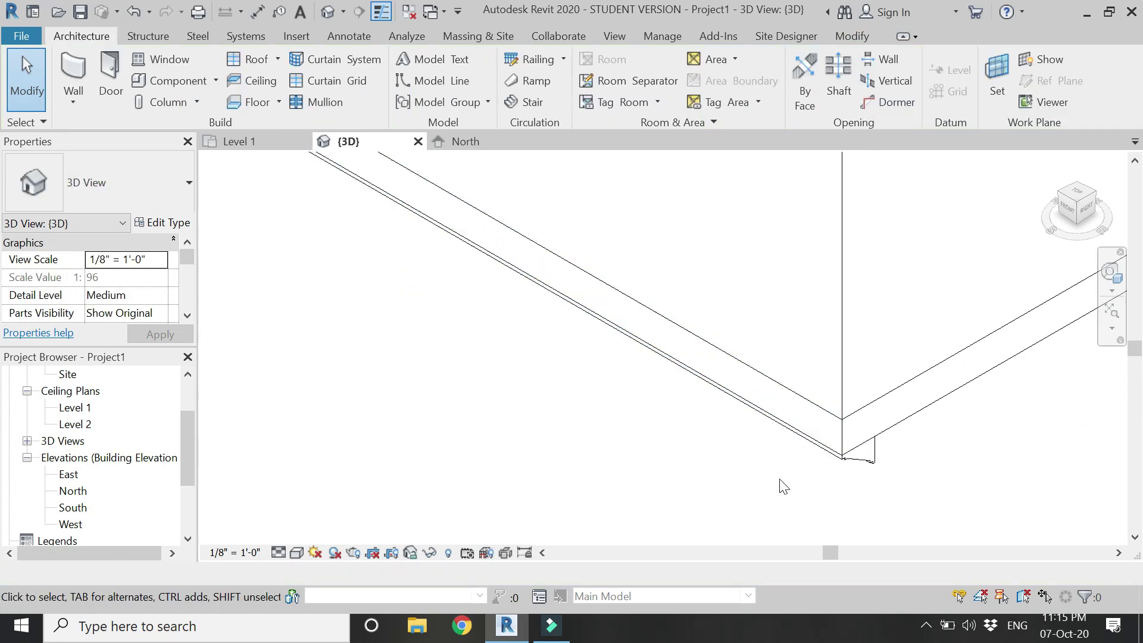
# Step: Set the fascia's horizontal profile offset to 4" and inspect its end at the roof corner
pyautogui.moveTo(783, 484); pyautogui.dragTo(615, 444, button='middle')
pyautogui.scroll(2, 934, 391)
pyautogui.scroll(5, 691, 441)
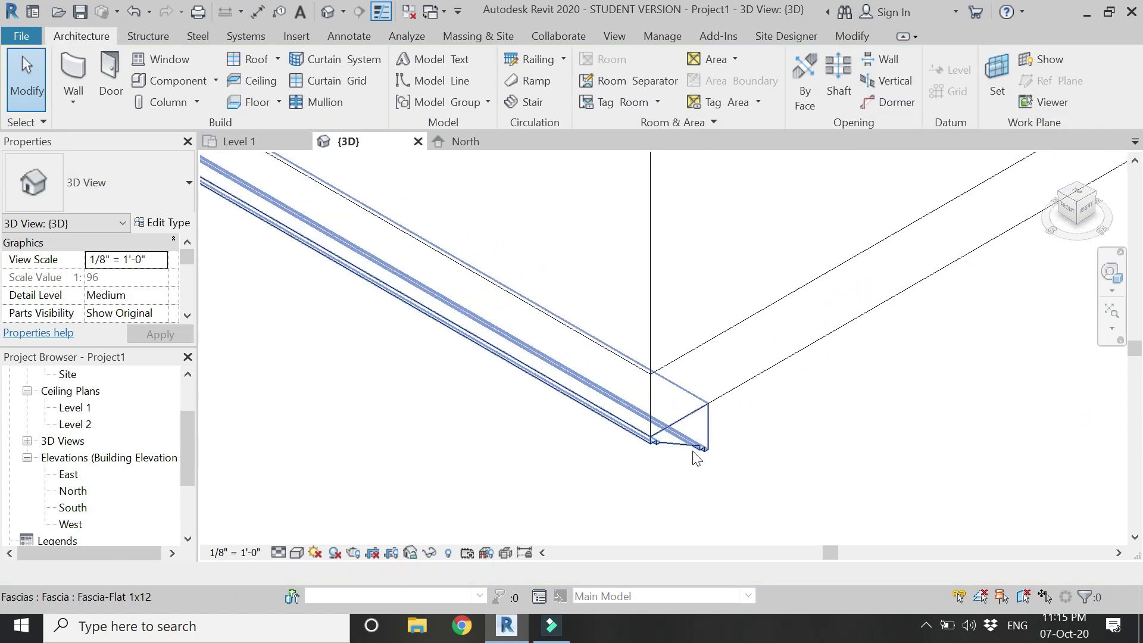
pyautogui.click(556, 420)
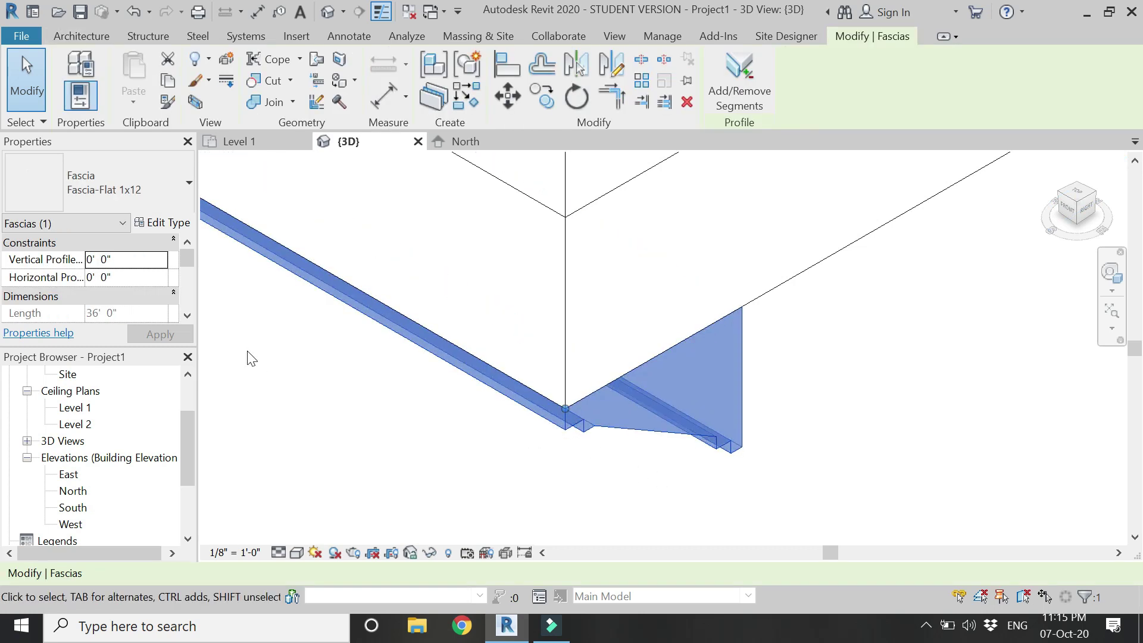
pyautogui.scroll(-4, 136, 277)
pyautogui.scroll(4, 137, 278)
pyautogui.click(134, 277)
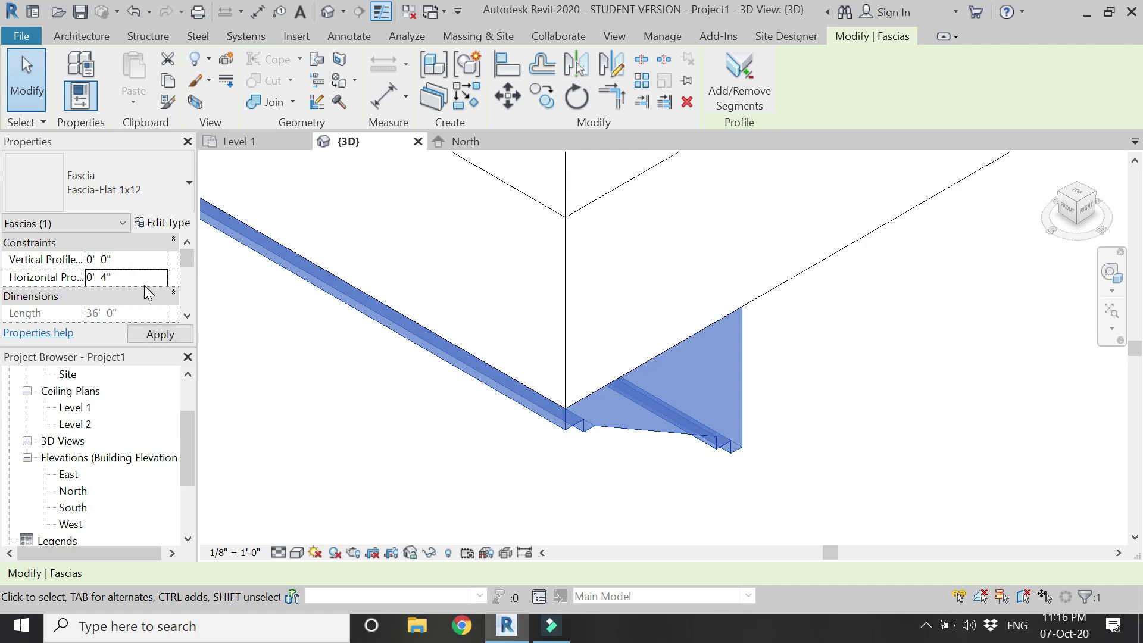
pyautogui.click(153, 340)
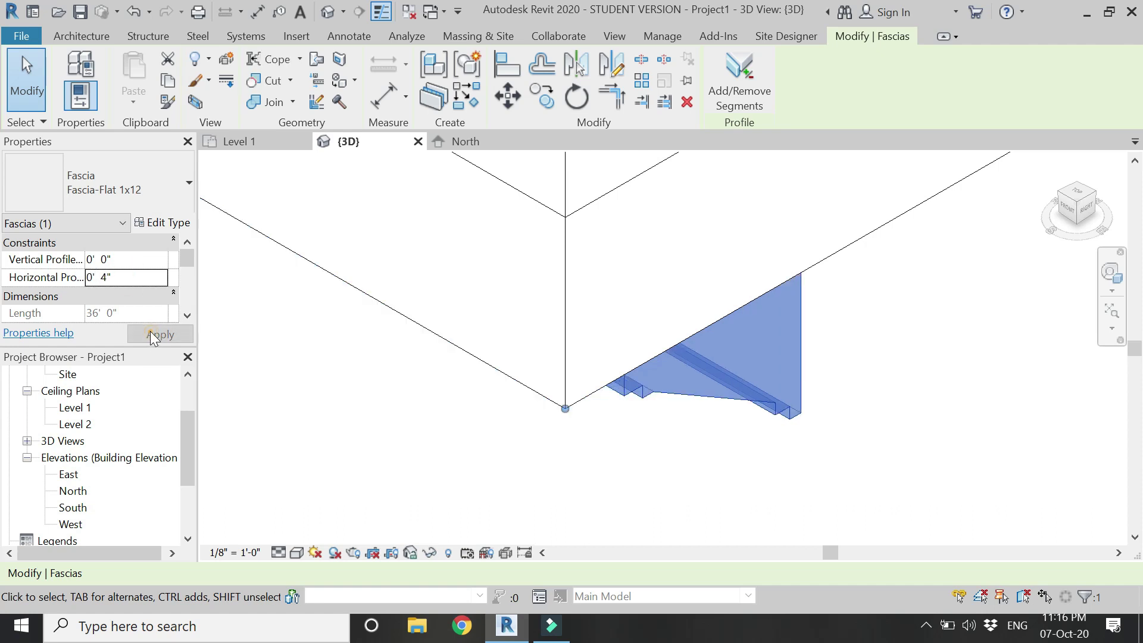
pyautogui.click(622, 447)
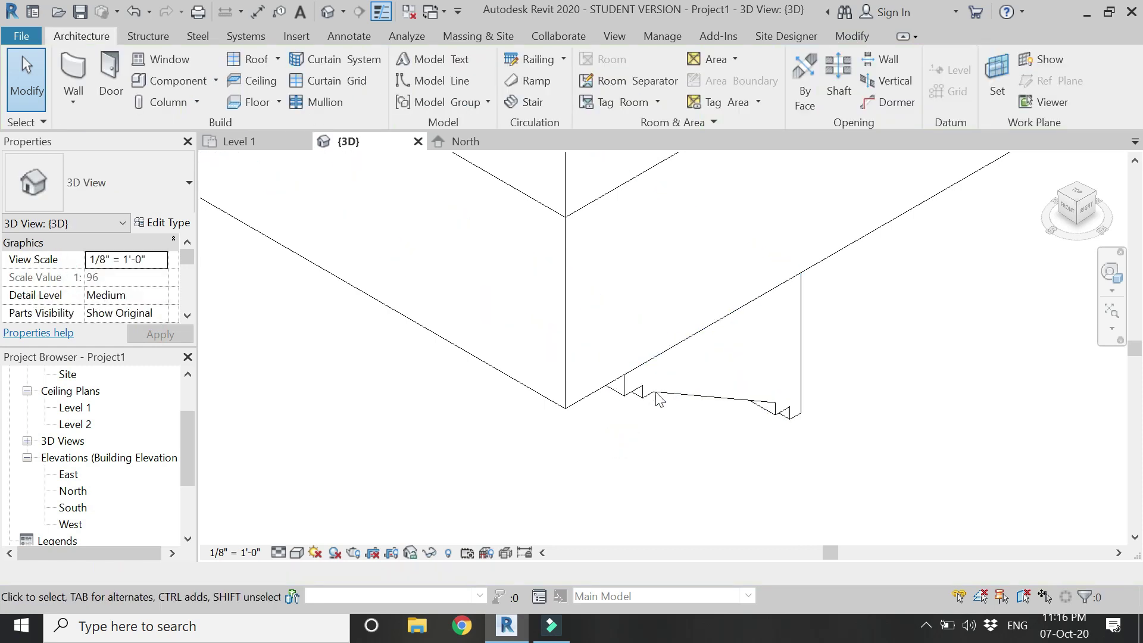
pyautogui.click(804, 335)
pyautogui.scroll(-3, 590, 461)
pyautogui.click(589, 463)
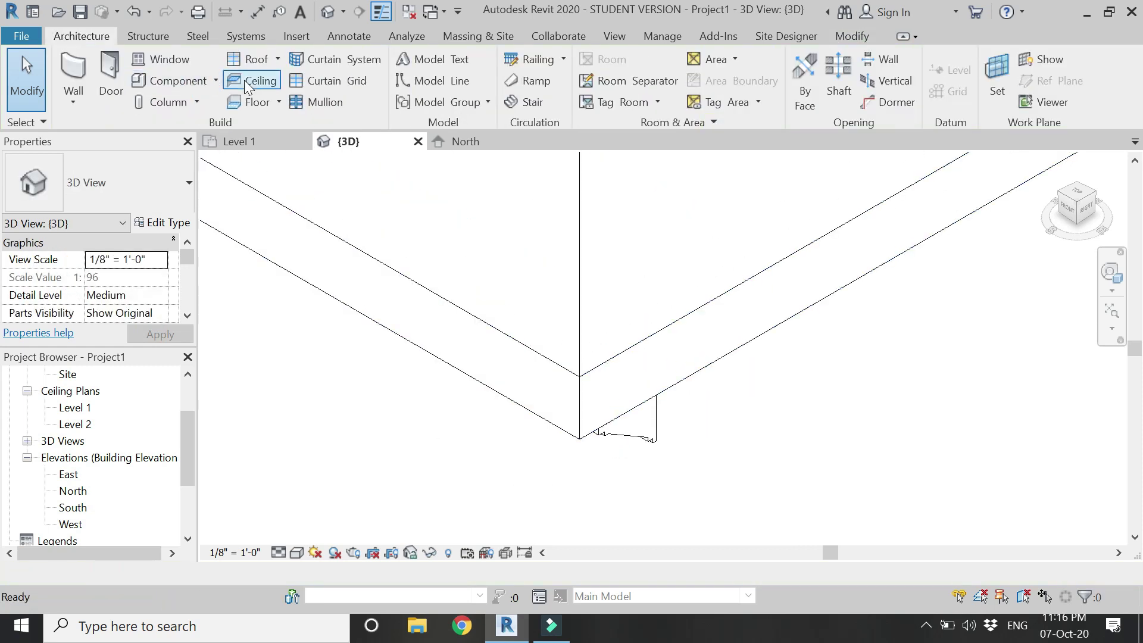
# Step: Place a second fascia along the adjoining lower roof edge and flip its profile beneath the roof
pyautogui.click(278, 60)
pyautogui.click(309, 236)
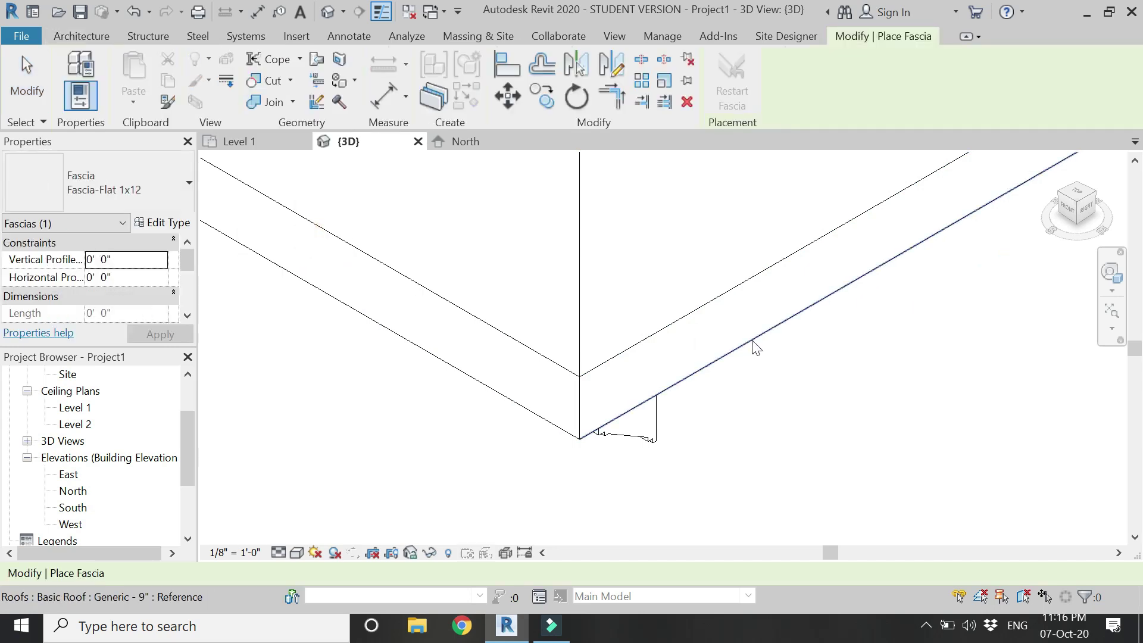
pyautogui.click(752, 343)
pyautogui.scroll(-3, 650, 476)
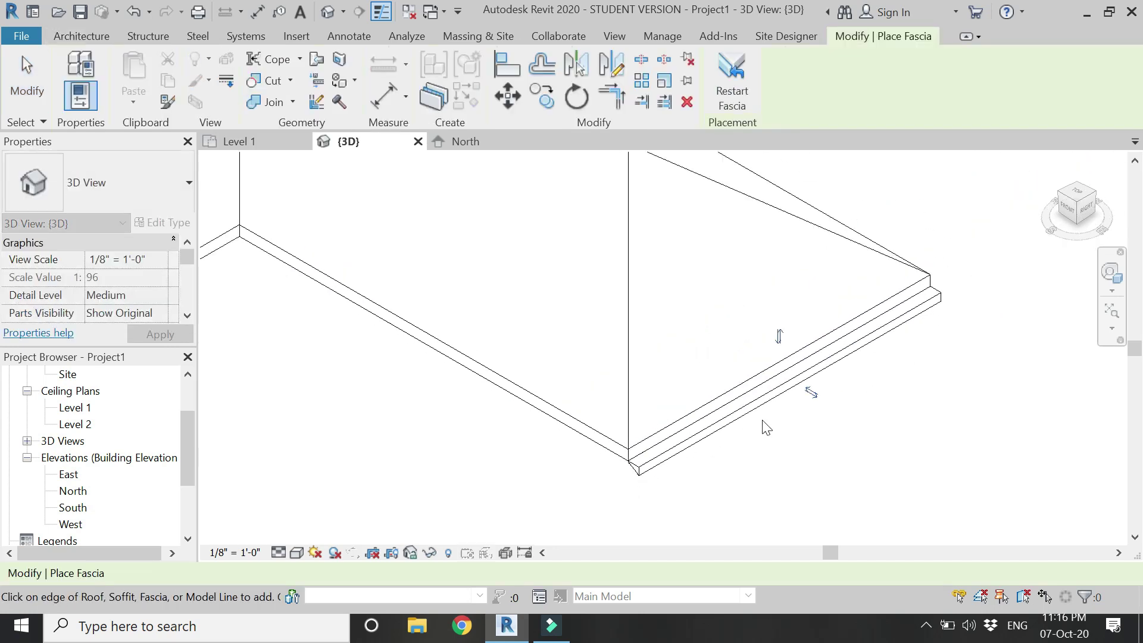
pyautogui.press('Escape')
pyautogui.press('Escape')
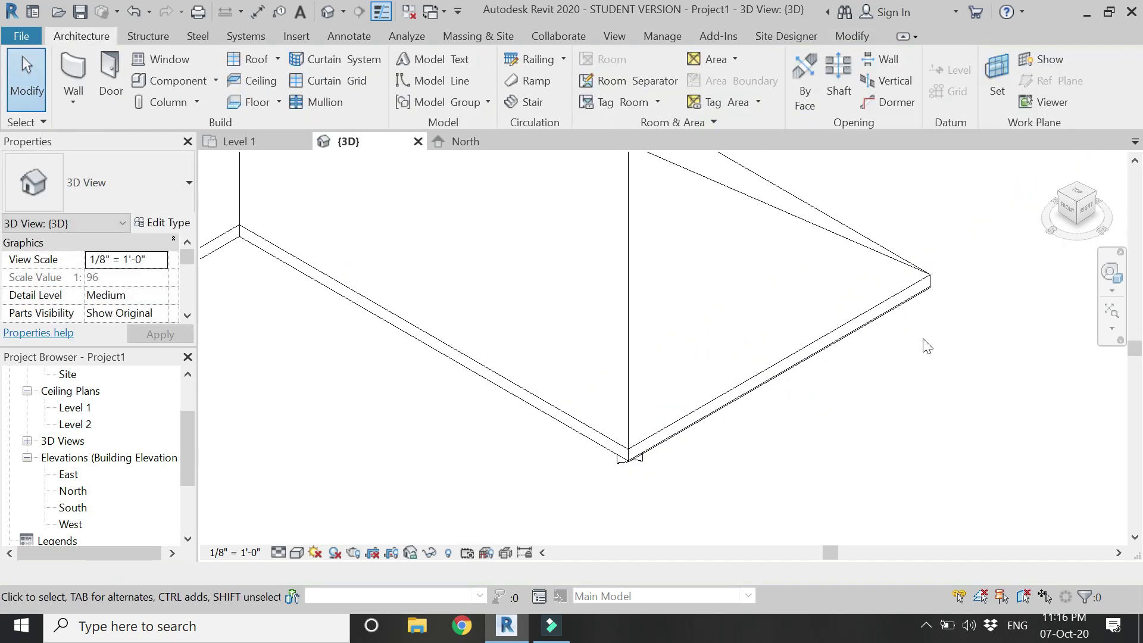
# Step: Set the second fascia's horizontal profile offset to 4"
pyautogui.scroll(4, 911, 343)
pyautogui.scroll(-3, 679, 528)
pyautogui.scroll(3, 605, 505)
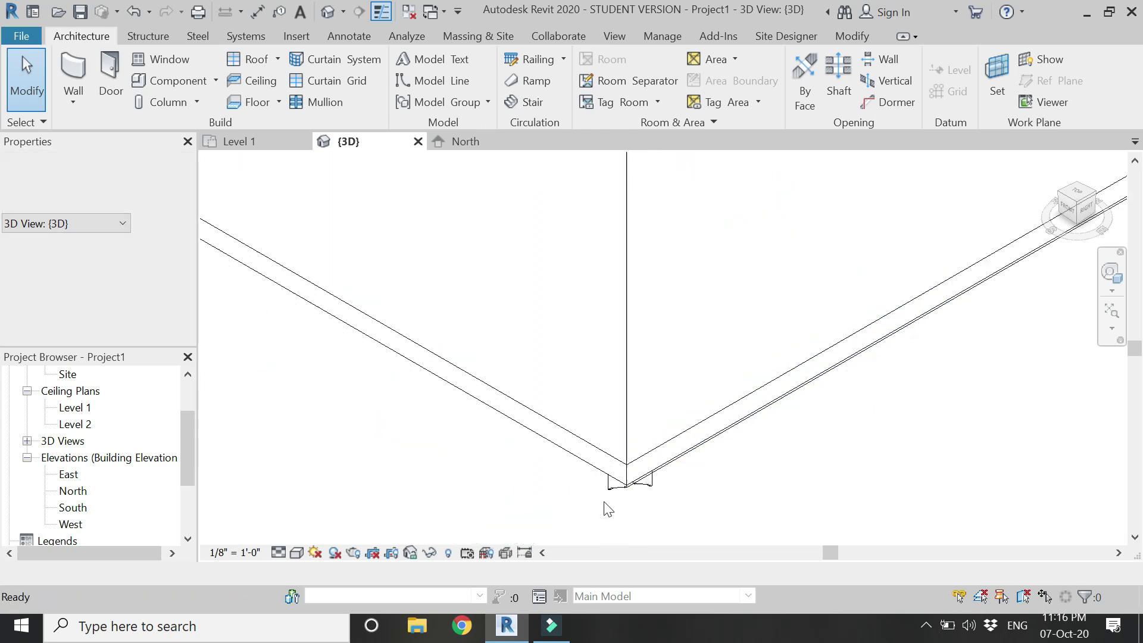
pyautogui.click(608, 489)
pyautogui.click(140, 277)
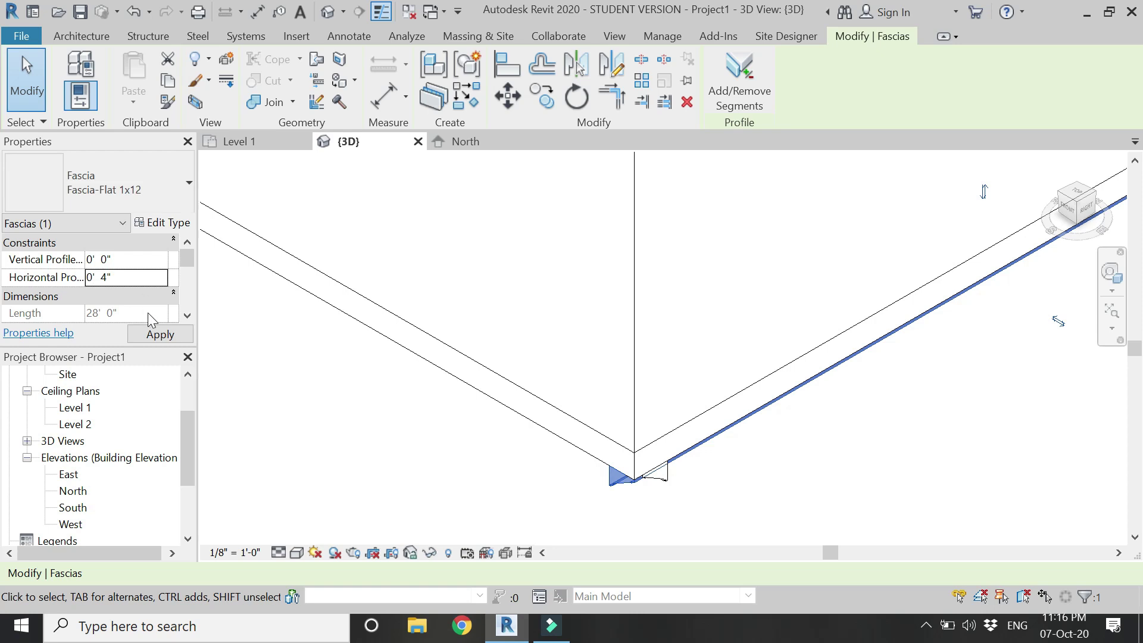
pyautogui.press('Escape')
# Step: Select both fascias from beneath the roof and set their horizontal profile offset to 0"
pyautogui.scroll(-3, 1071, 266)
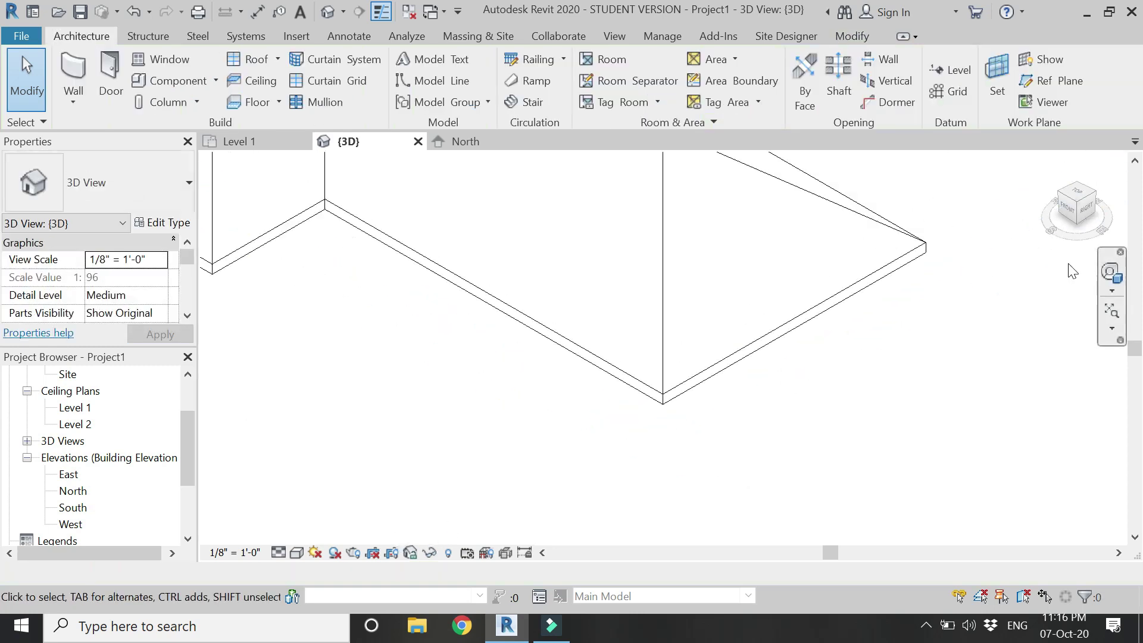
pyautogui.click(1112, 273)
pyautogui.moveTo(685, 307); pyautogui.dragTo(640, 390)
pyautogui.moveTo(637, 476); pyautogui.dragTo(682, 326)
pyautogui.scroll(3, 683, 331)
pyautogui.press('Escape')
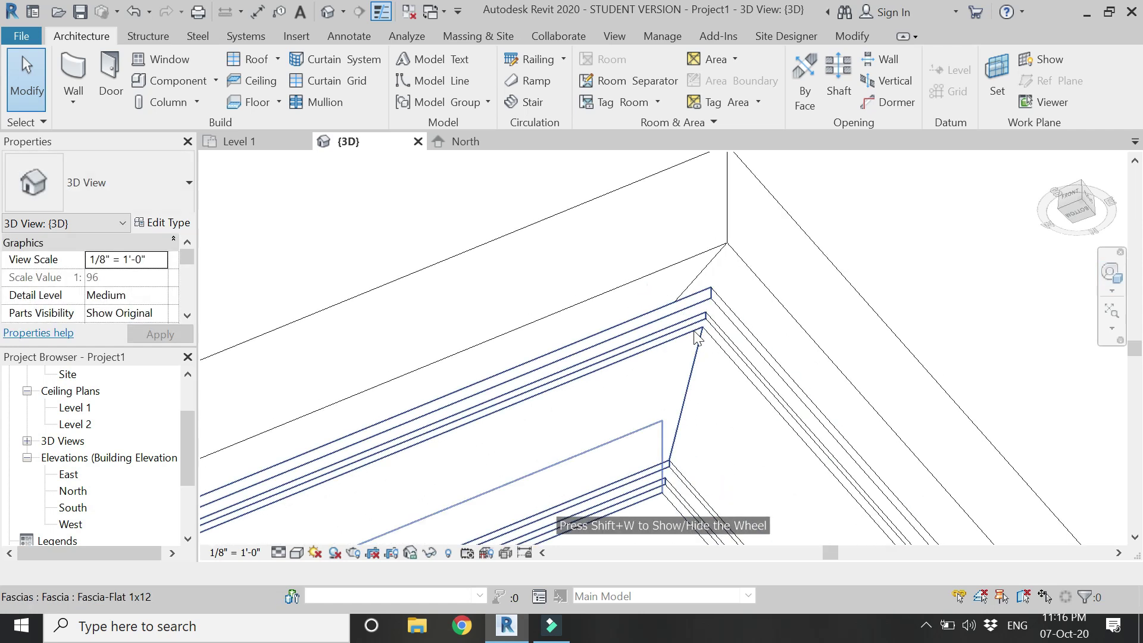
pyautogui.click(695, 338)
pyautogui.keyDown('ctrl'); pyautogui.click(734, 356); pyautogui.keyUp('ctrl')
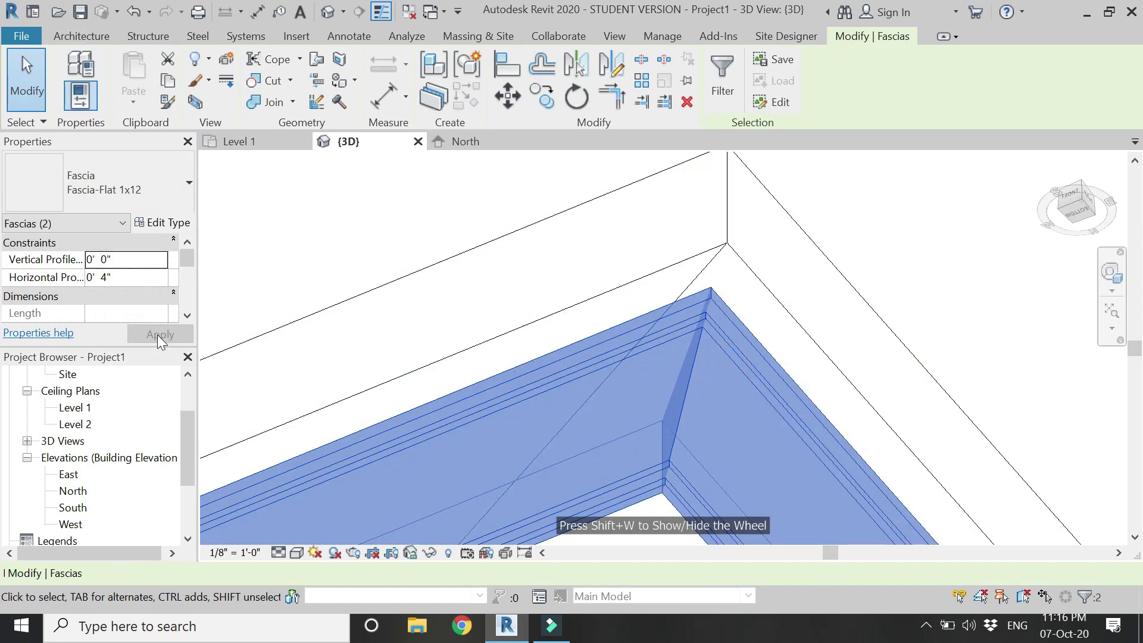
pyautogui.click(134, 280)
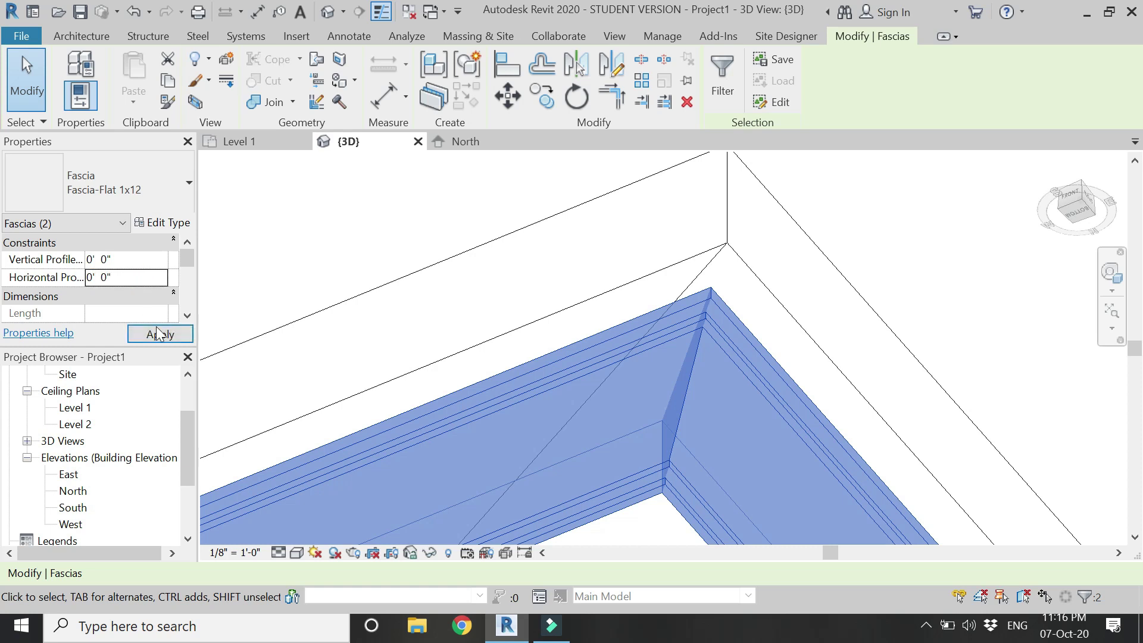
pyautogui.click(158, 333)
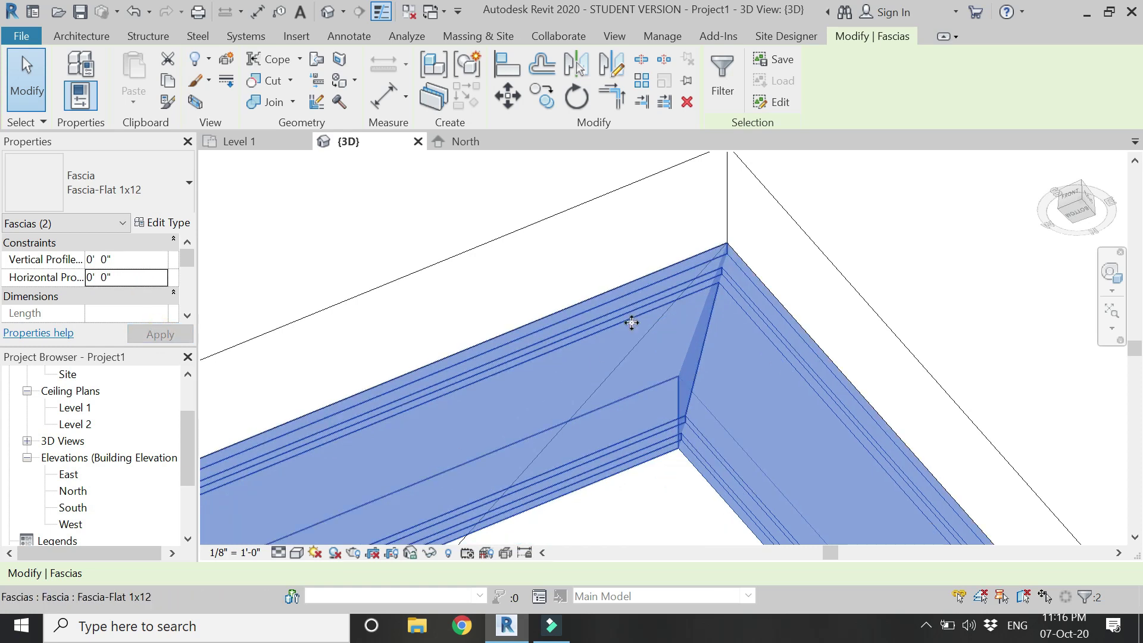
pyautogui.press('Escape')
pyautogui.scroll(2, 699, 408)
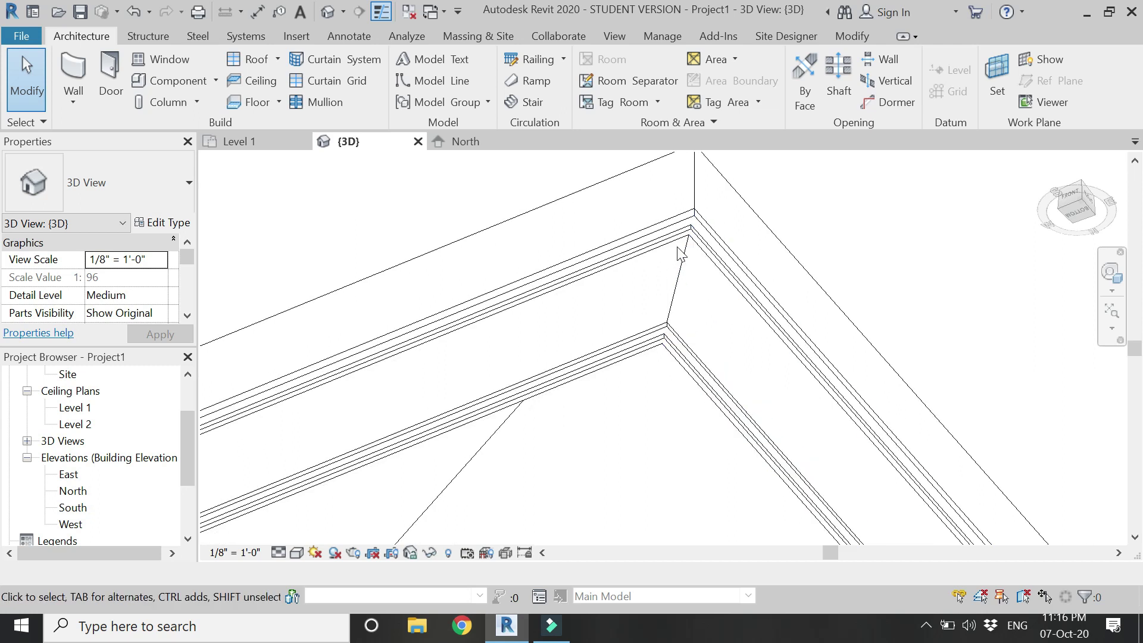
# Step: Place a fascia on the short roof edge at the L's inner corner, working from the bottom view
pyautogui.click(1079, 184)
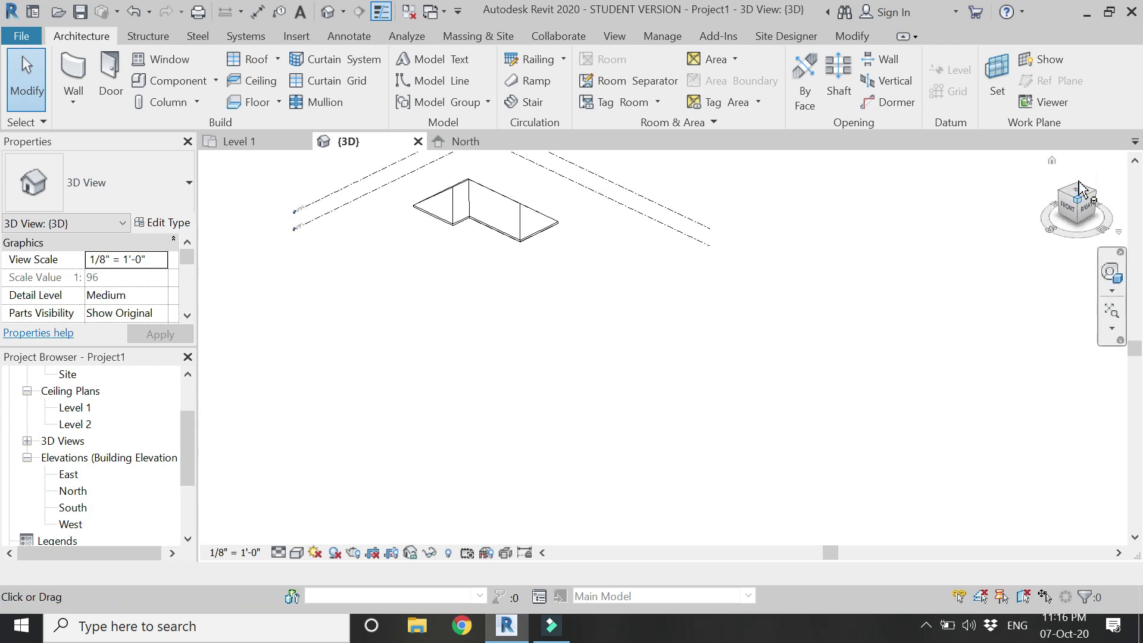
pyautogui.click(1072, 226)
pyautogui.click(1079, 229)
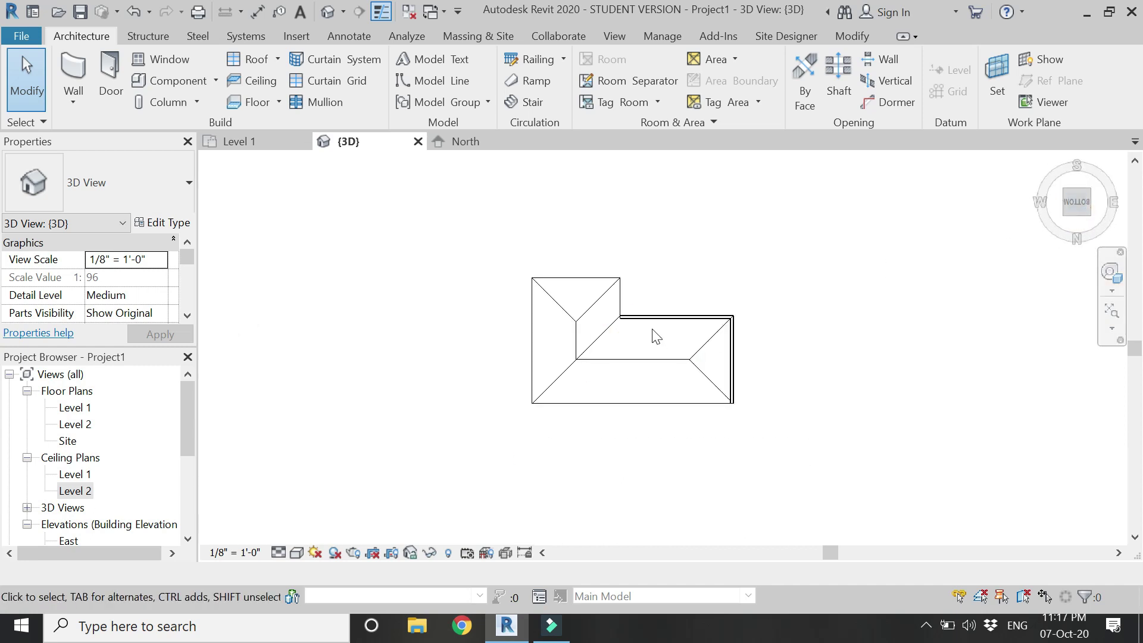
pyautogui.scroll(2, 655, 336)
pyautogui.click(278, 58)
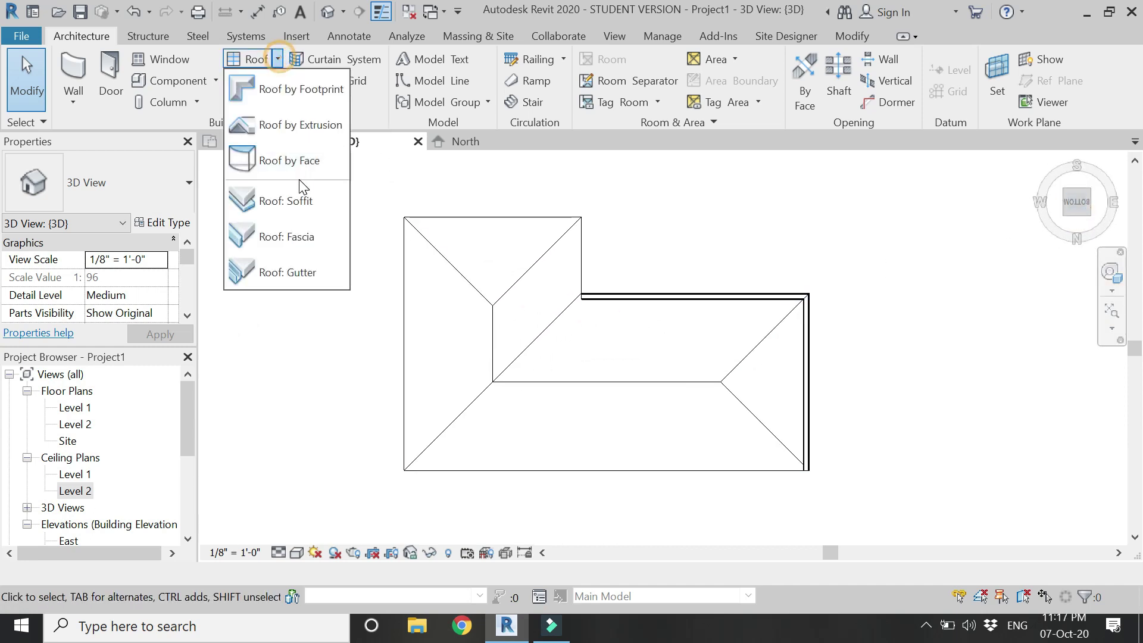
pyautogui.click(292, 234)
pyautogui.scroll(2, 581, 280)
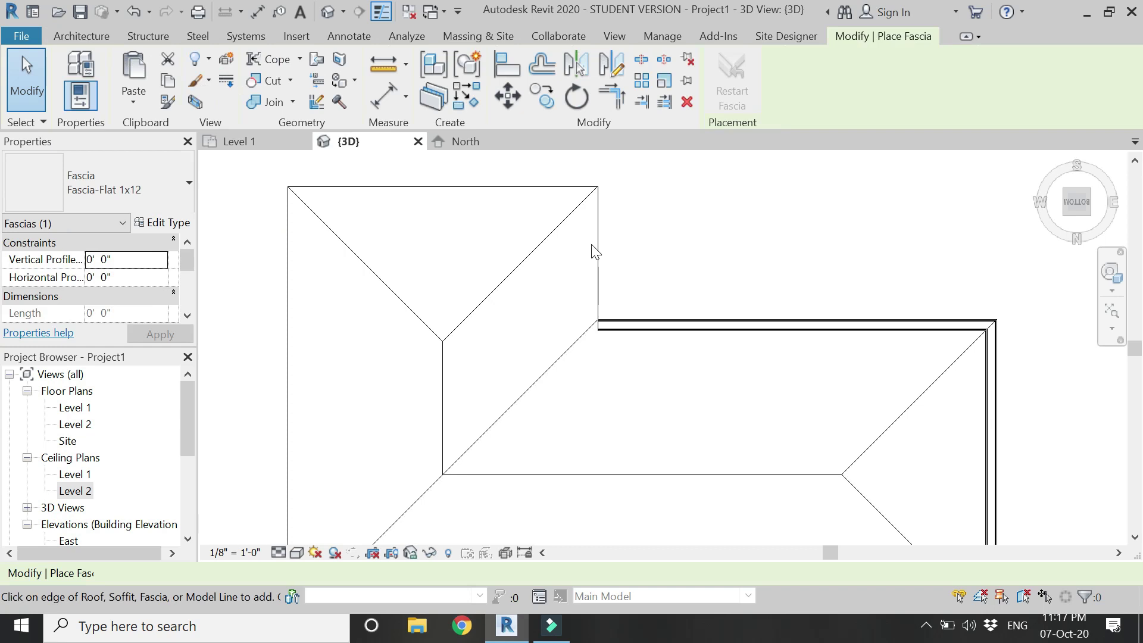
pyautogui.click(600, 247)
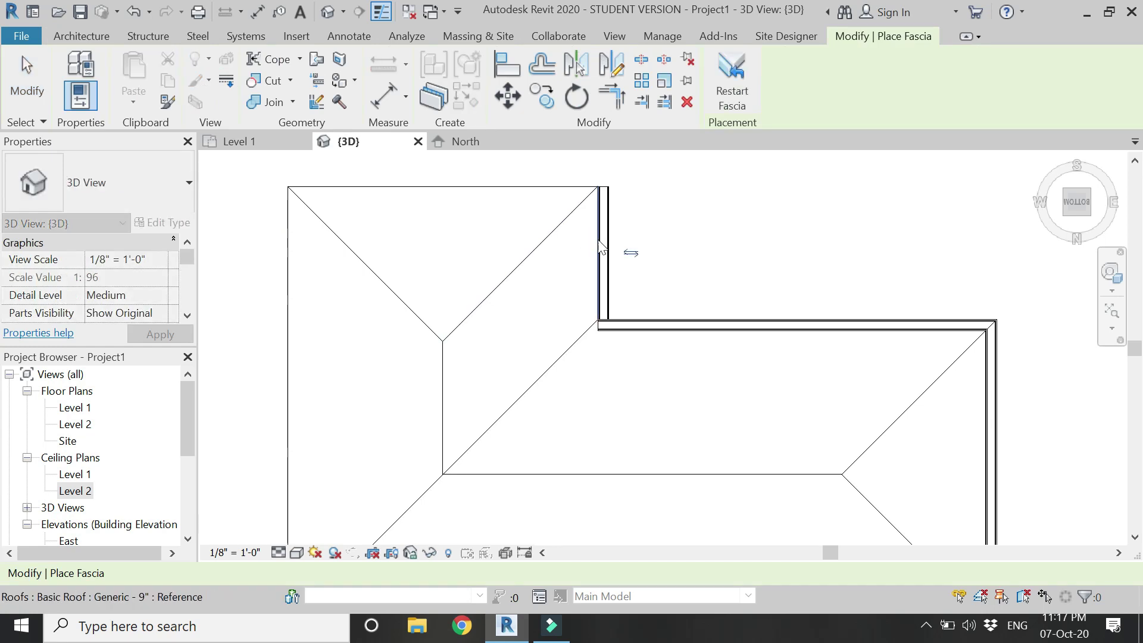
# Step: Extend the fascia along the remaining three outer roof edges so it wraps the whole L-shaped roof, and finish the placement
pyautogui.click(538, 188)
pyautogui.click(290, 306)
pyautogui.scroll(-2, 381, 253)
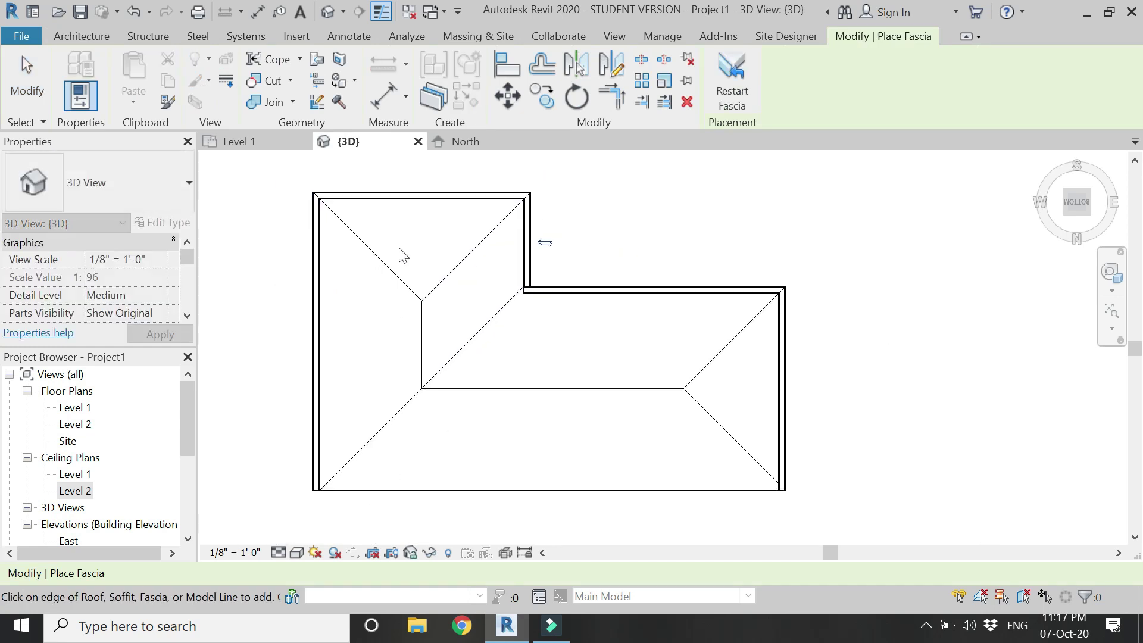
pyautogui.click(488, 459)
pyautogui.press('Escape')
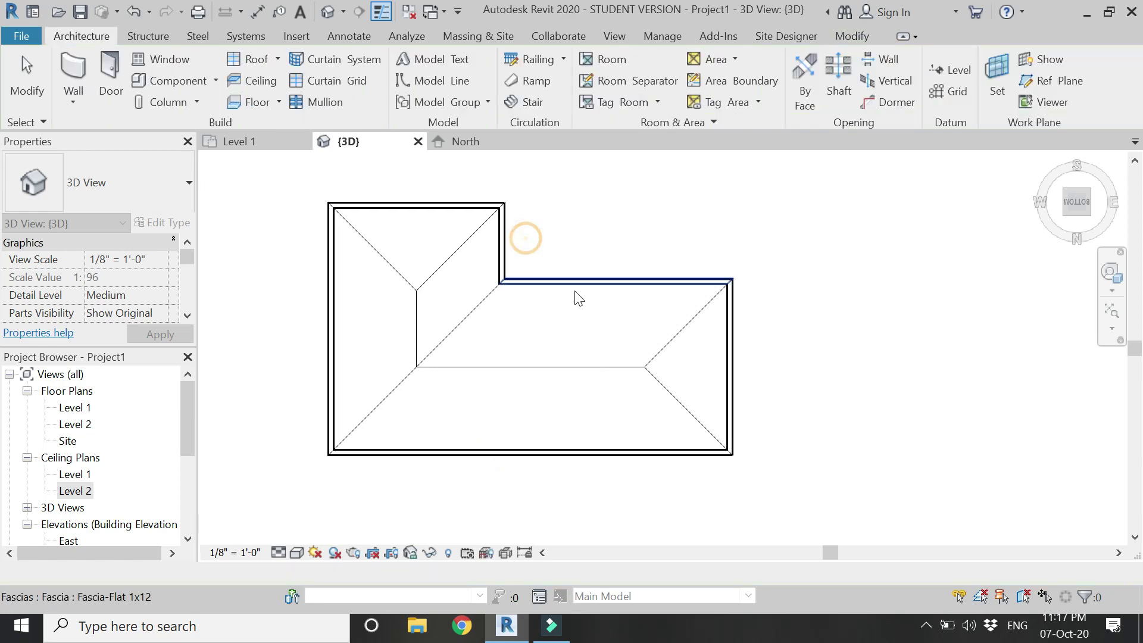
pyautogui.scroll(2, 471, 292)
pyautogui.scroll(-2, 689, 369)
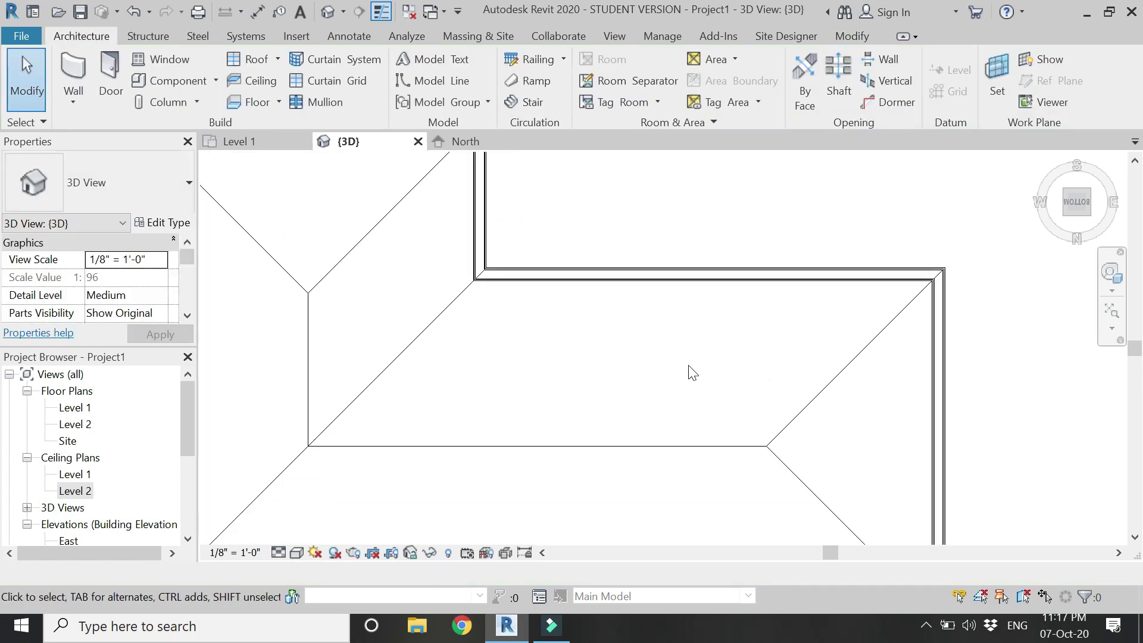
# Step: Place a Bevel 5" x 5" gutter along the upper outer roof edge beside the L's projecting corner, viewed in perspective from outside
pyautogui.click(1087, 196)
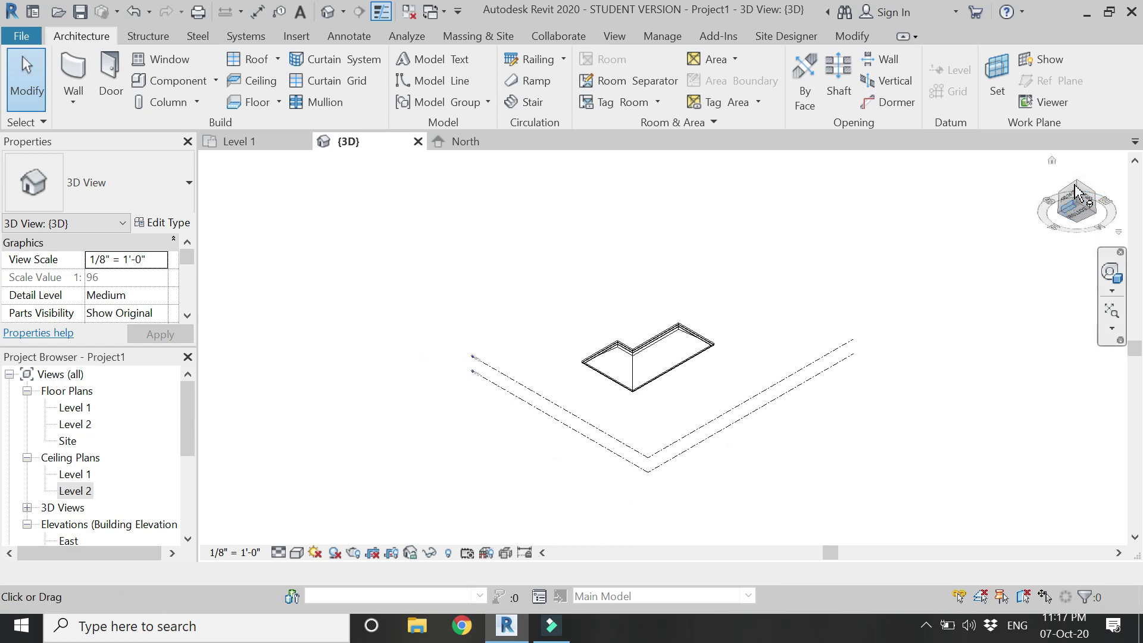
pyautogui.scroll(5, 689, 415)
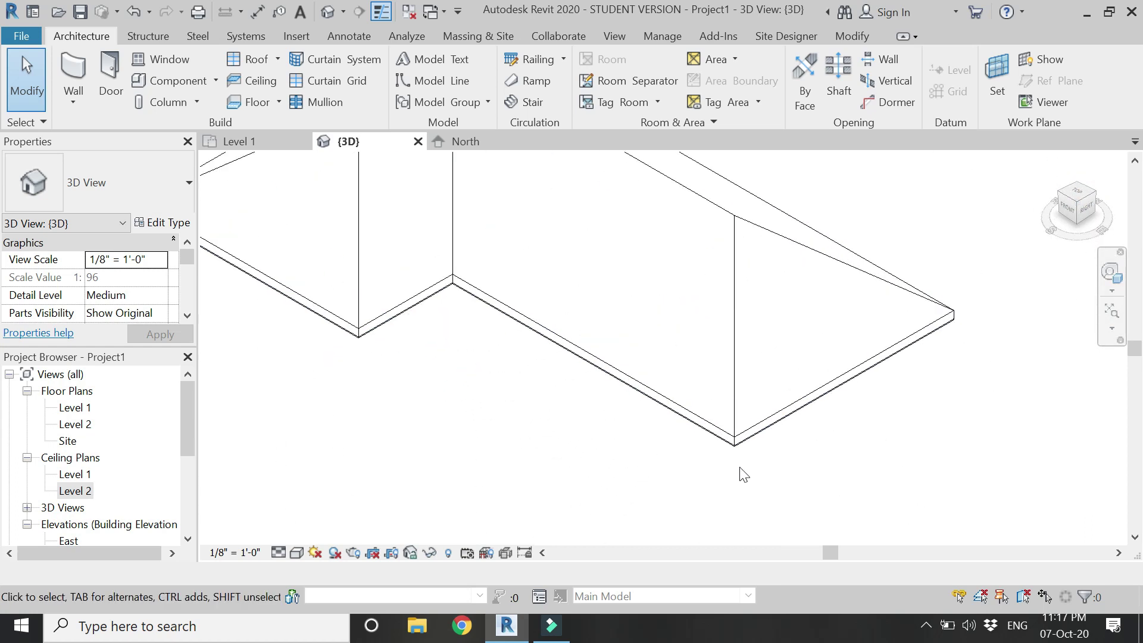
pyautogui.click(1111, 274)
pyautogui.moveTo(709, 279); pyautogui.dragTo(625, 378)
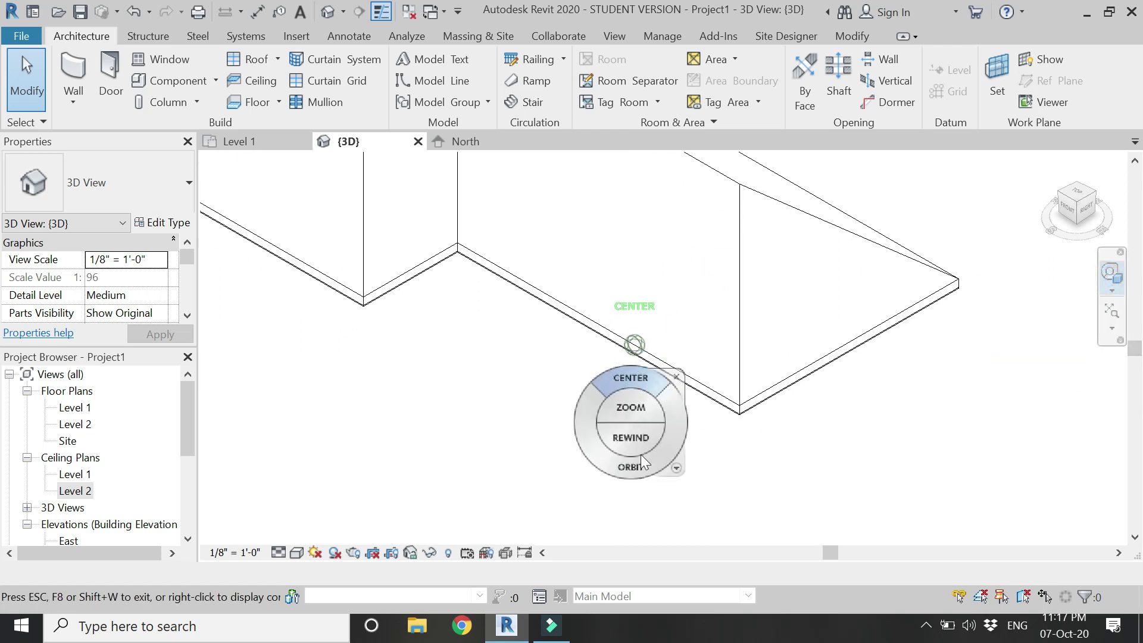
pyautogui.moveTo(636, 473); pyautogui.dragTo(582, 448)
pyautogui.scroll(3, 416, 308)
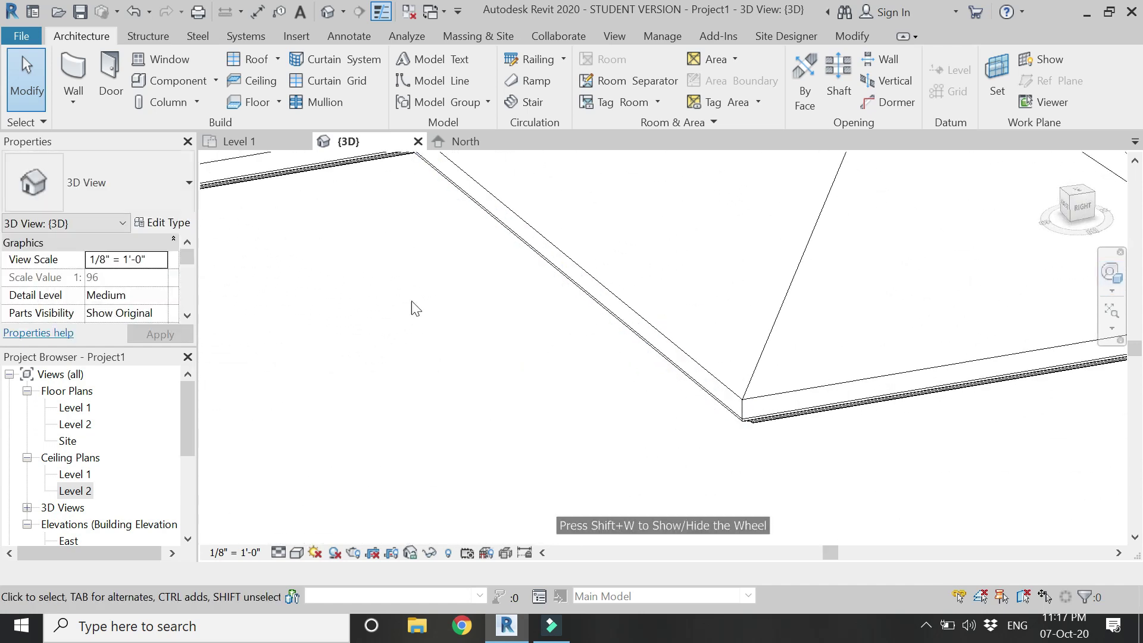
pyautogui.click(278, 62)
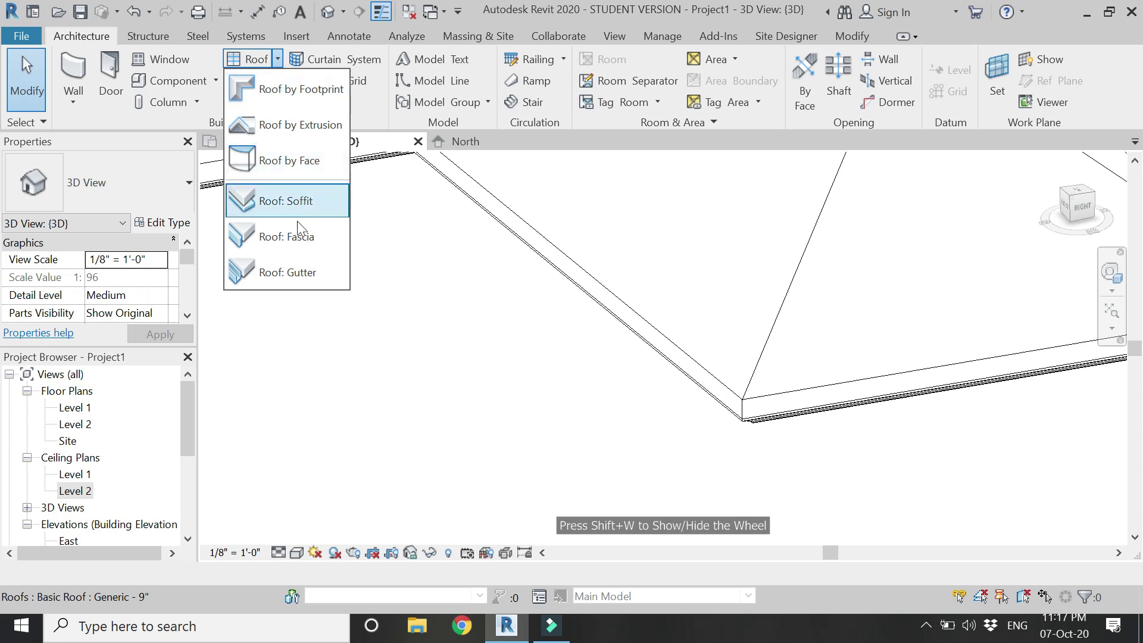
pyautogui.click(299, 266)
pyautogui.scroll(2, 732, 393)
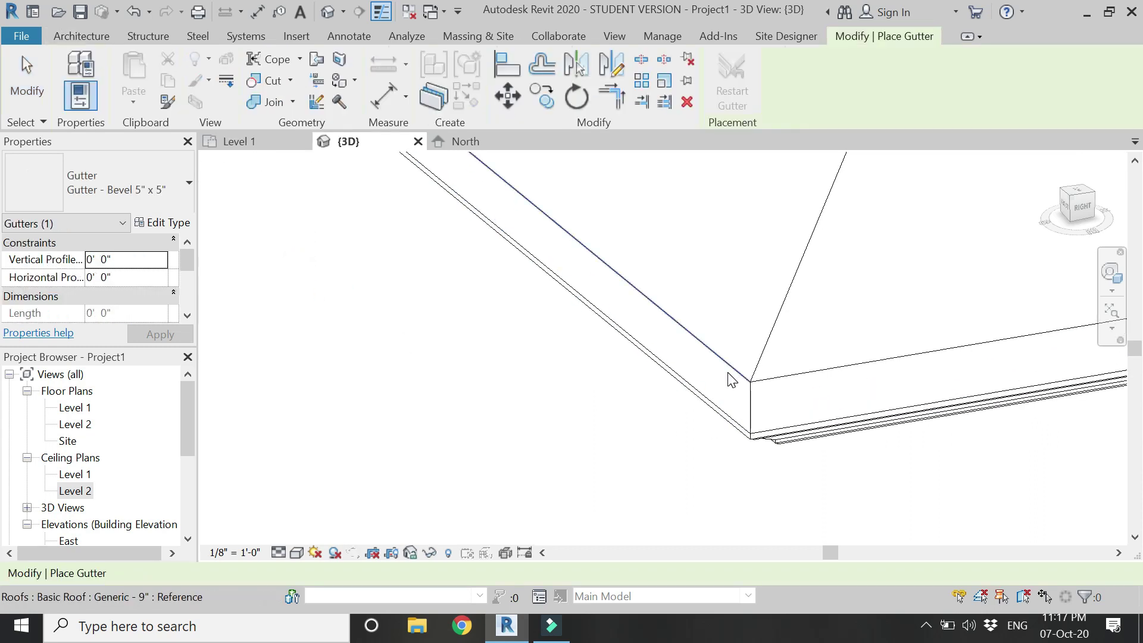
pyautogui.click(720, 409)
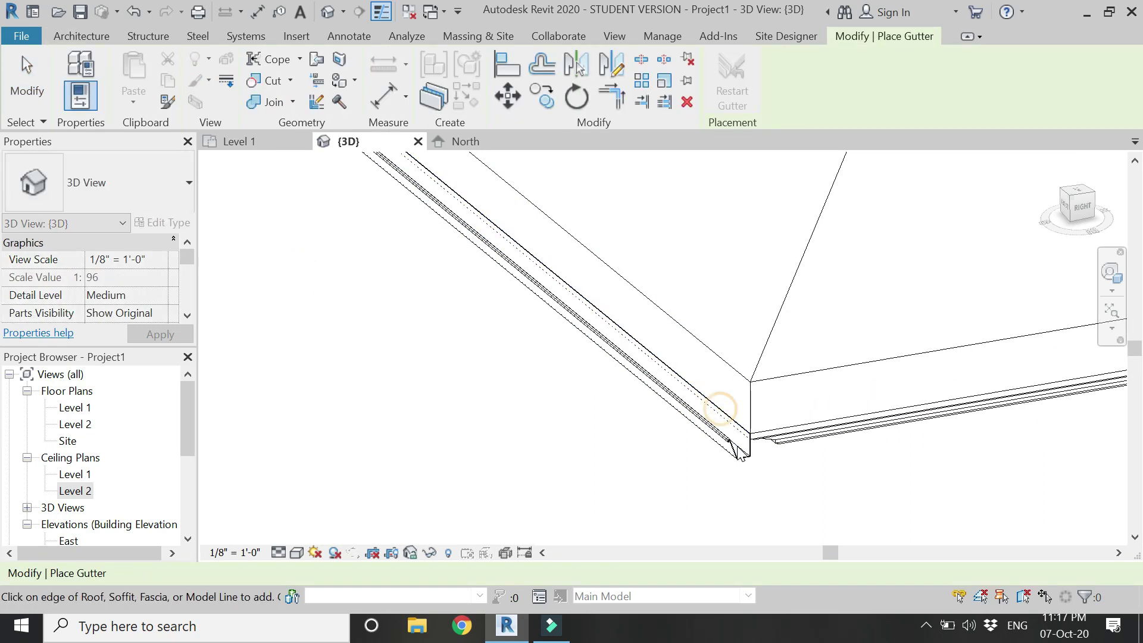
pyautogui.click(730, 374)
pyautogui.press('Escape')
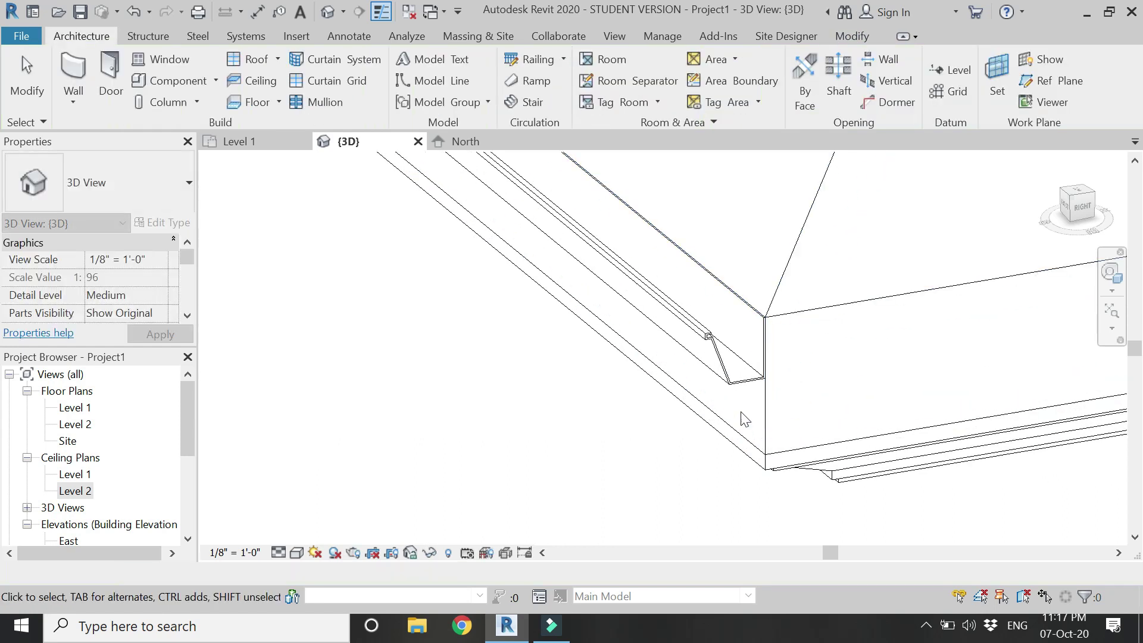
# Step: Edit the placed gutter's type so its profile is Gutter Profile-Bevel : 6" x 6"
pyautogui.click(731, 381)
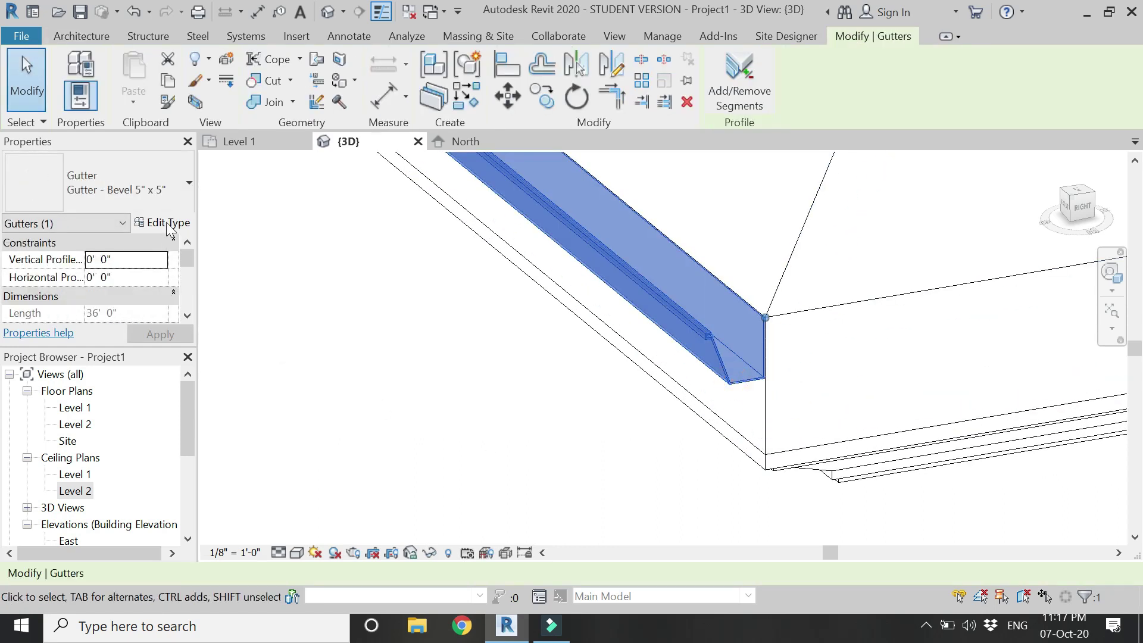
pyautogui.click(167, 223)
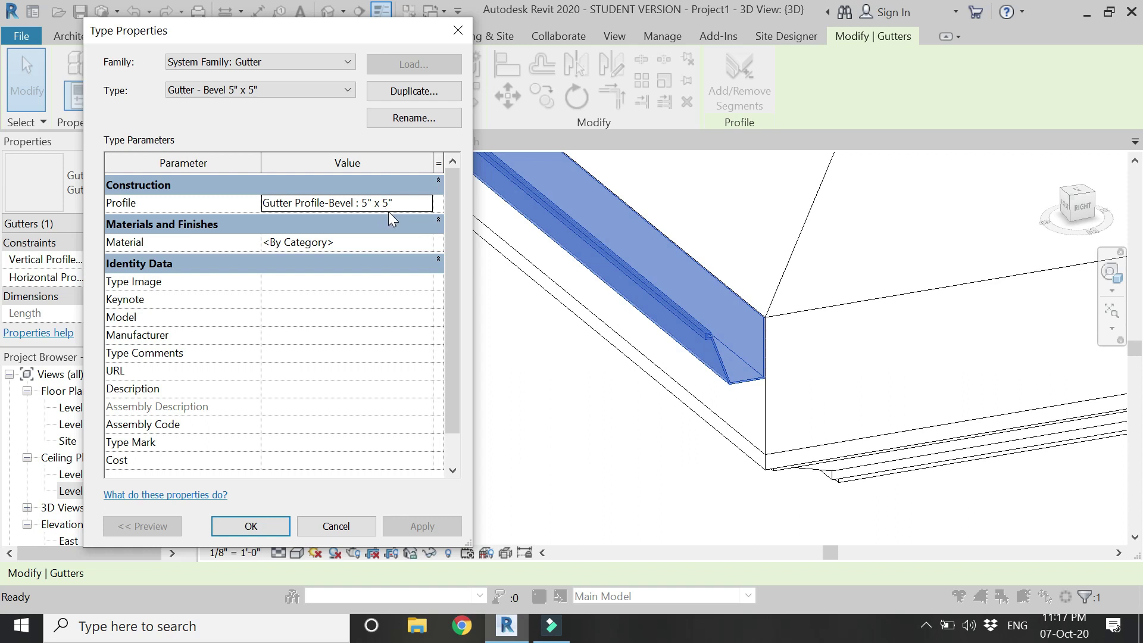
pyautogui.click(424, 204)
pyautogui.click(379, 280)
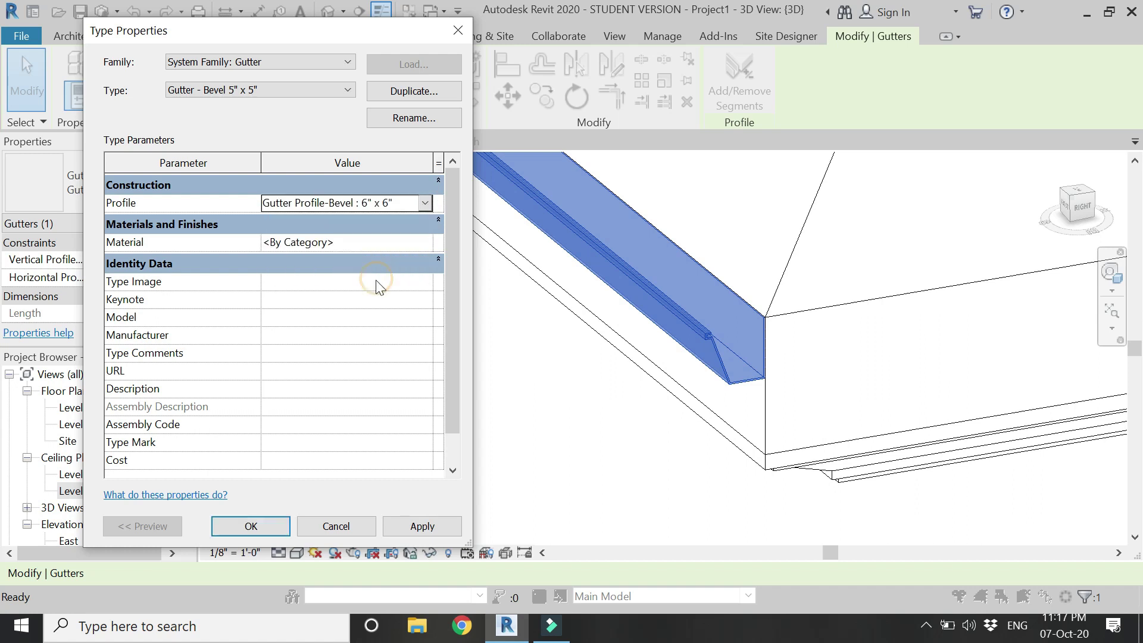
pyautogui.click(420, 527)
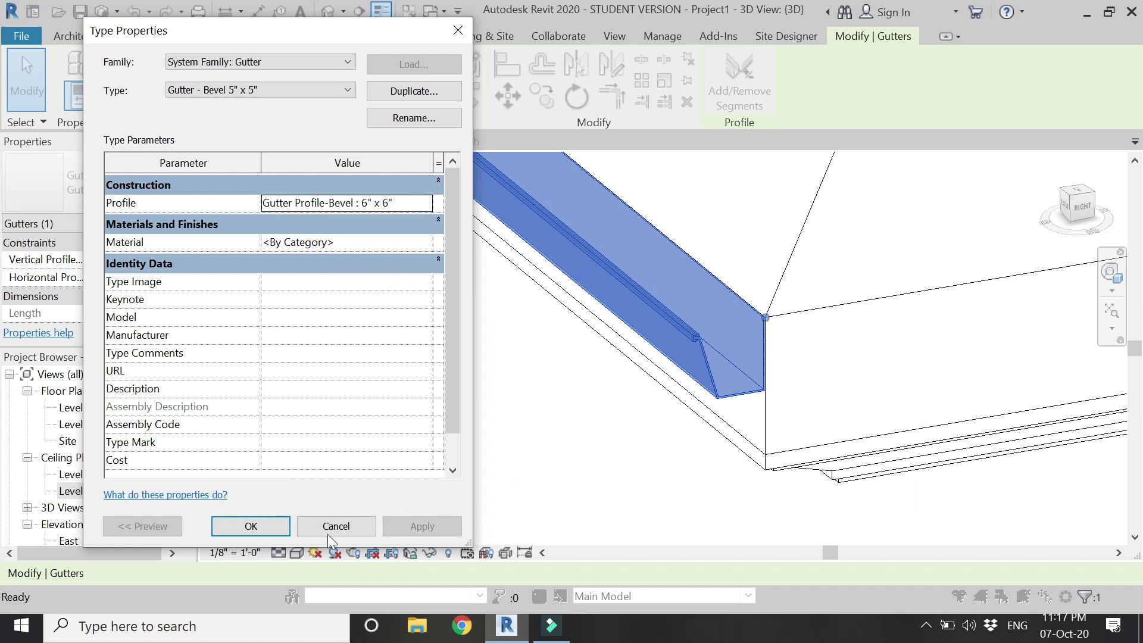
pyautogui.click(273, 526)
pyautogui.click(573, 389)
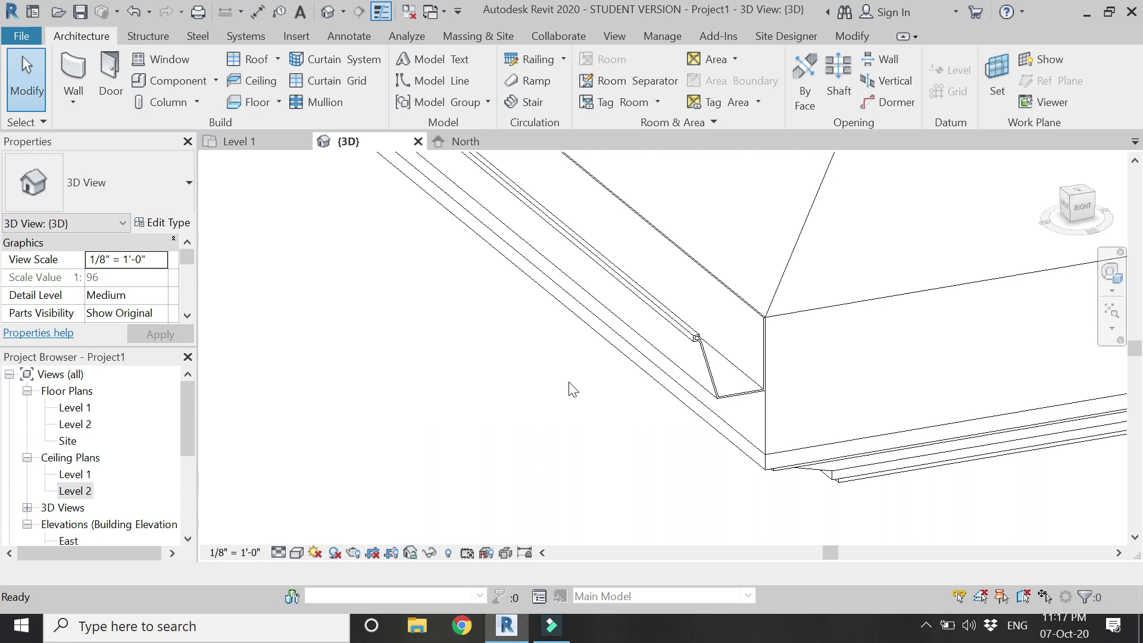
# Step: Create a new family from the Profile template
pyautogui.click(21, 37)
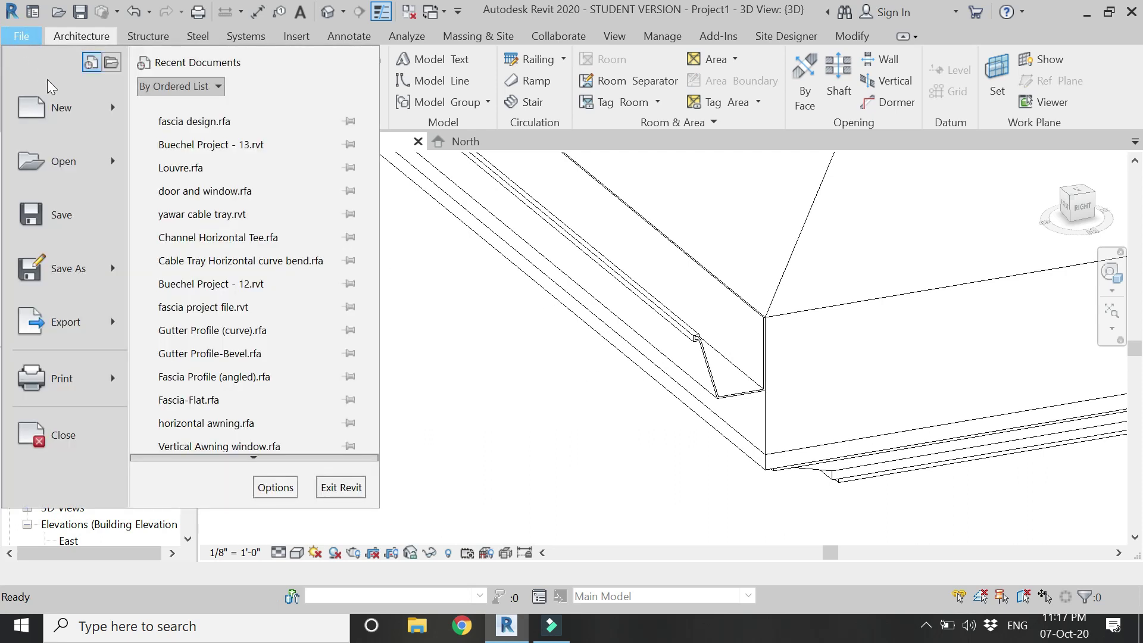
pyautogui.moveTo(116, 128)
pyautogui.click(157, 149)
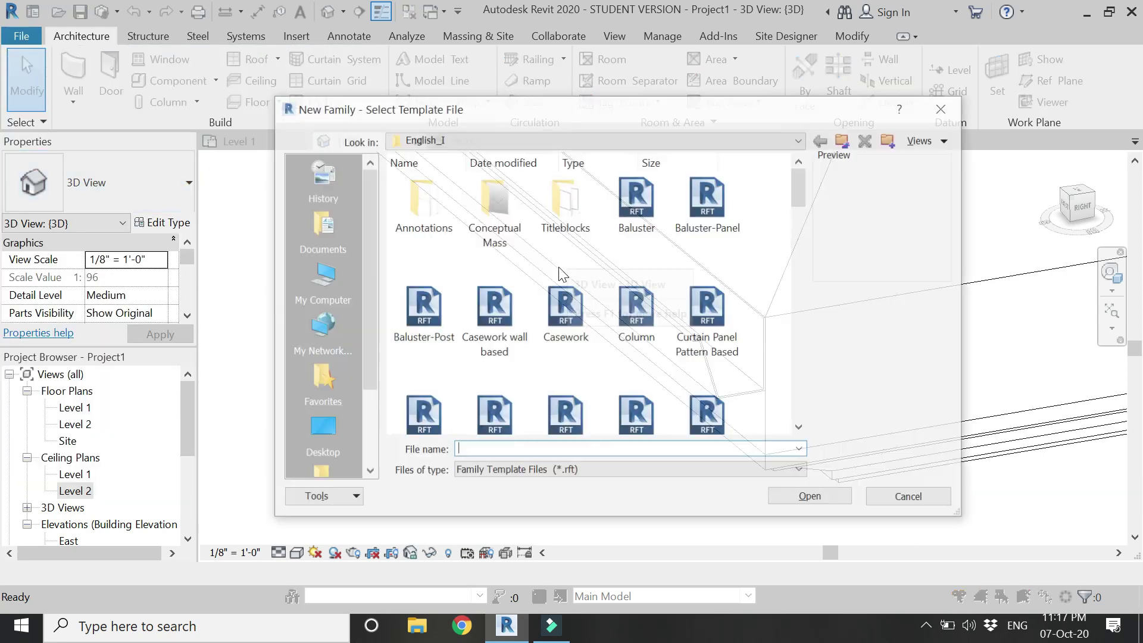
pyautogui.click(573, 316)
pyautogui.press('p')
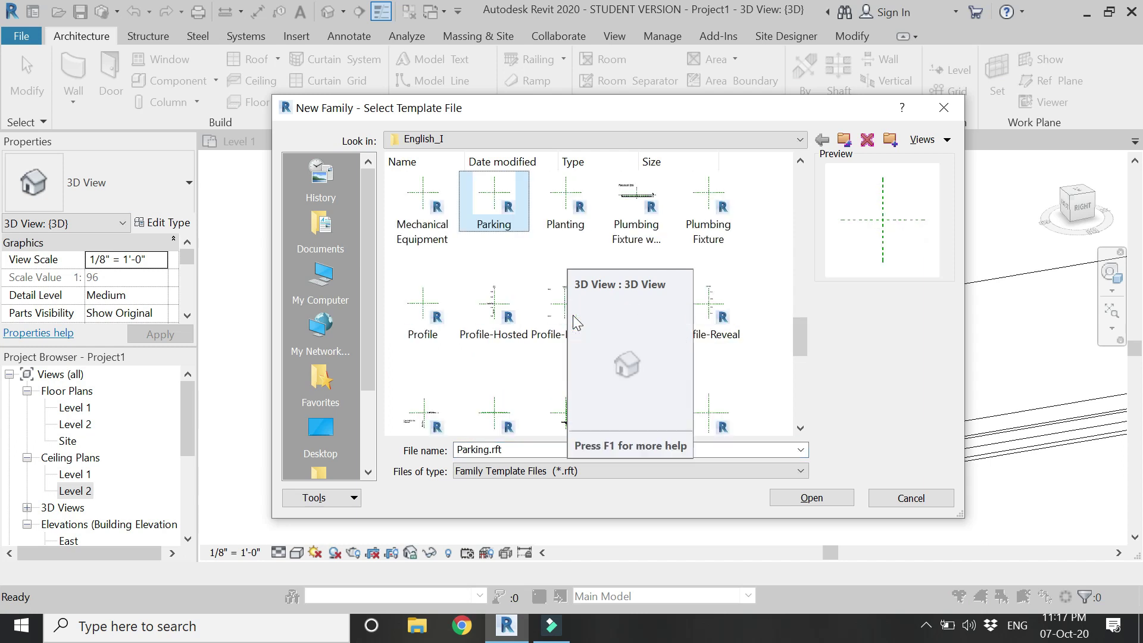
pyautogui.click(410, 326)
pyautogui.click(828, 494)
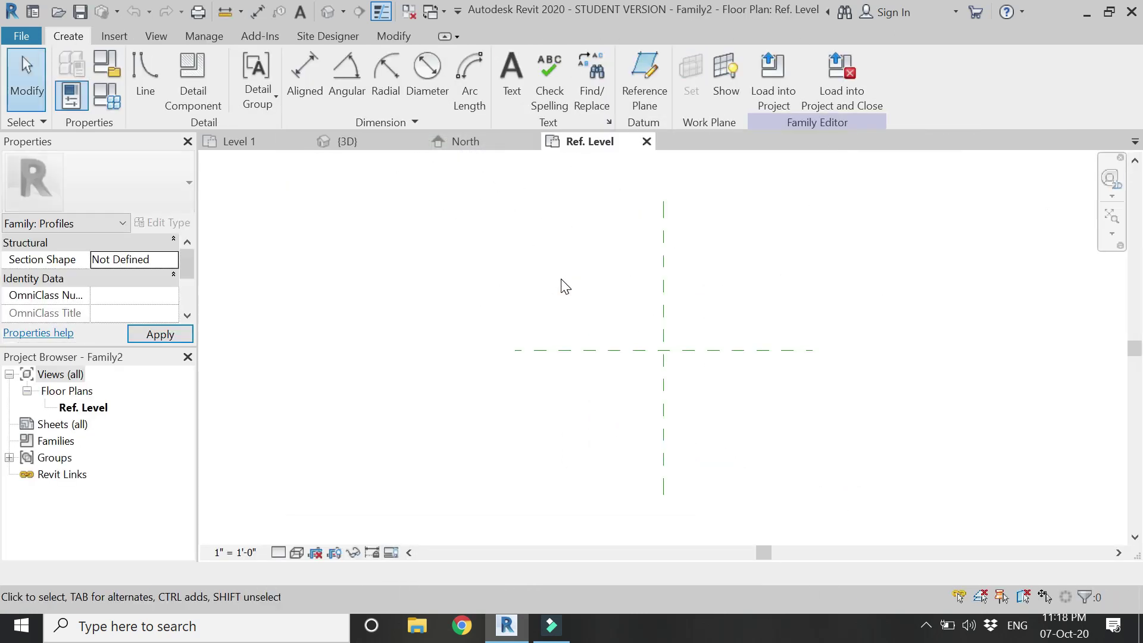
# Step: Draw a closed rectangle 11.25" high, starting at the reference plane intersection and extending down and to the right
pyautogui.click(143, 67)
pyautogui.scroll(3, 679, 352)
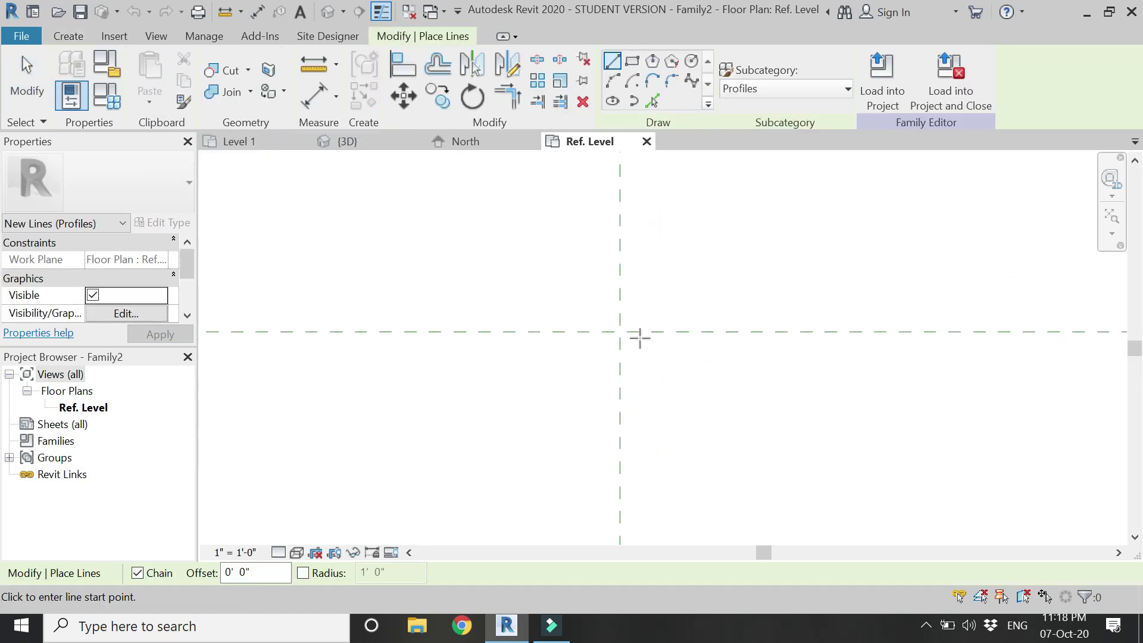
pyautogui.click(621, 331)
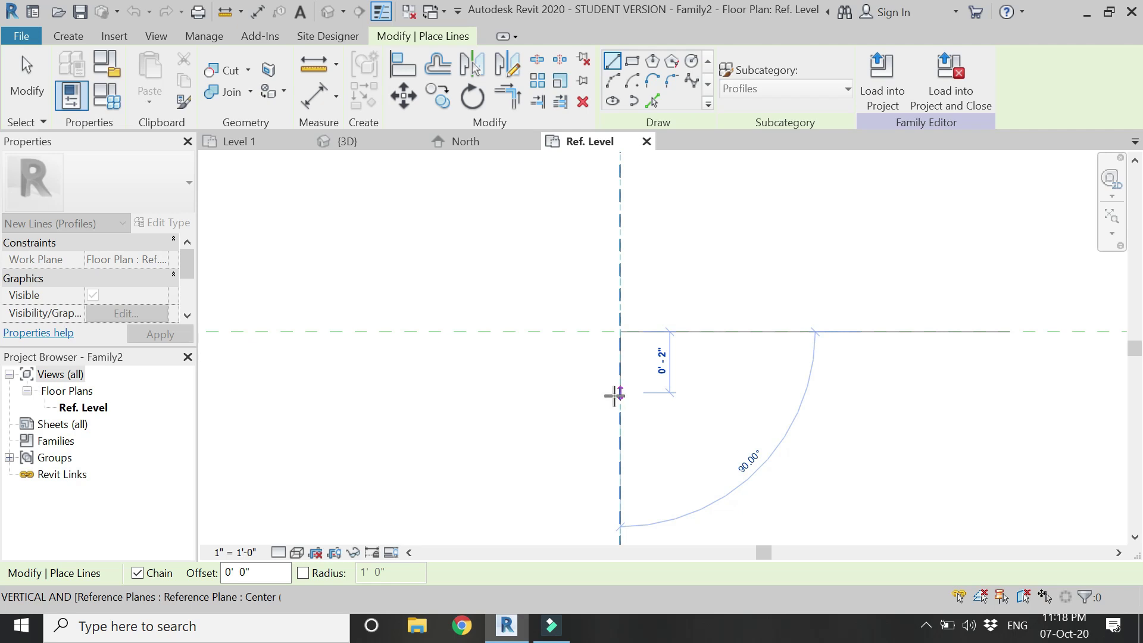
pyautogui.write('11.25"')
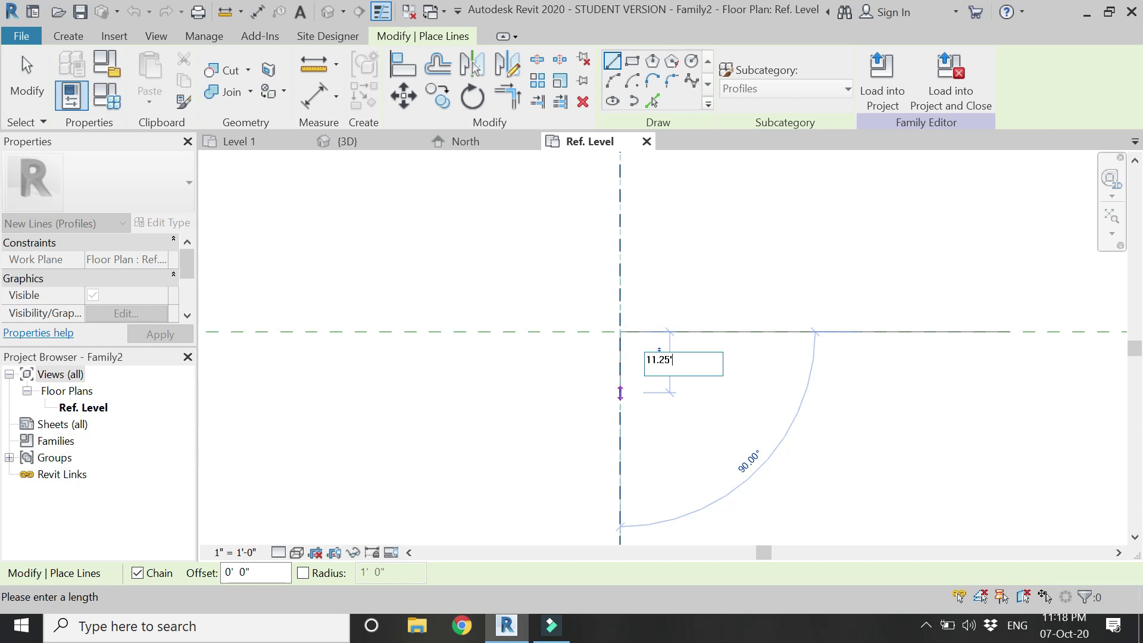
pyautogui.press('Return')
pyautogui.scroll(-2, 612, 342)
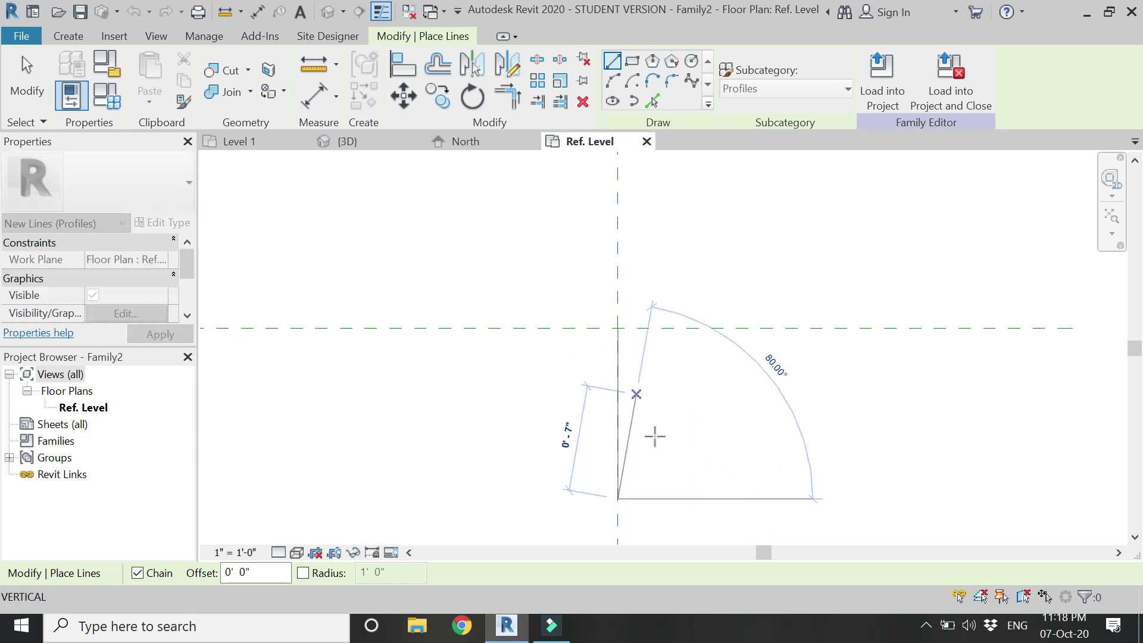
pyautogui.click(765, 498)
pyautogui.click(768, 327)
pyautogui.click(618, 328)
pyautogui.scroll(2, 728, 500)
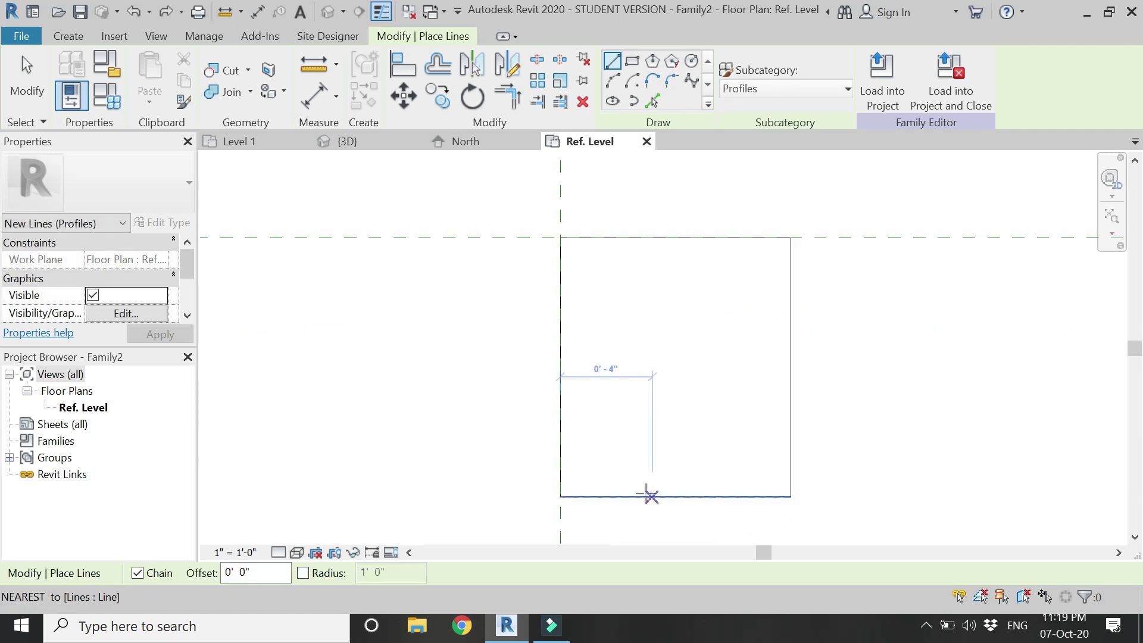
# Step: Draw a horizontal line about 3/4" long inward from the rectangle's left edge, about 1" below its top corner
pyautogui.scroll(3, 575, 229)
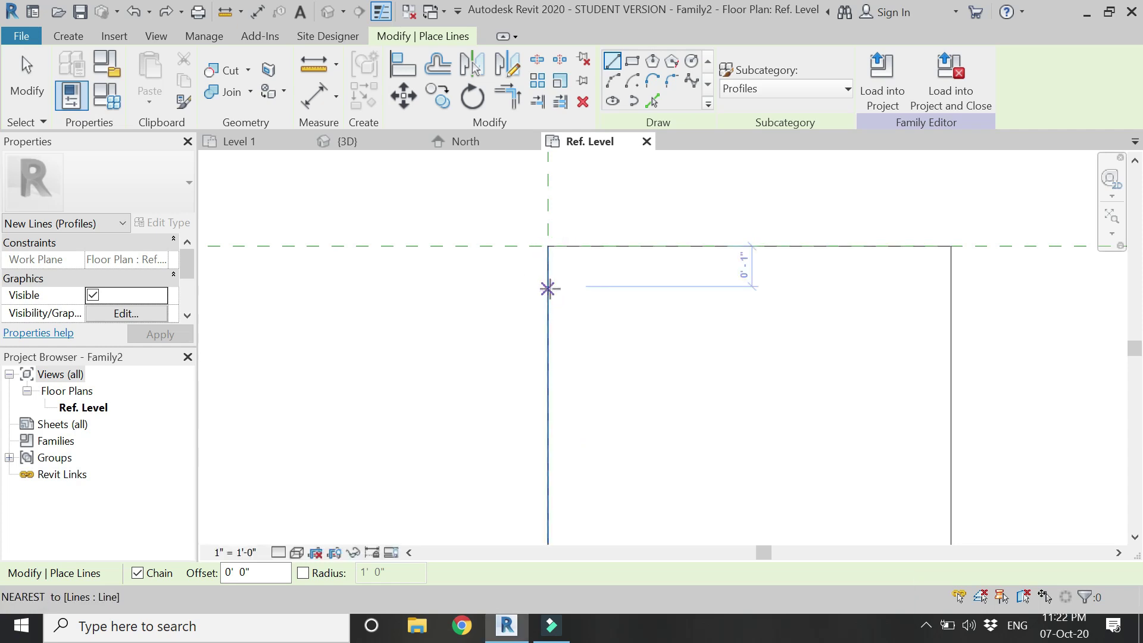
pyautogui.click(549, 289)
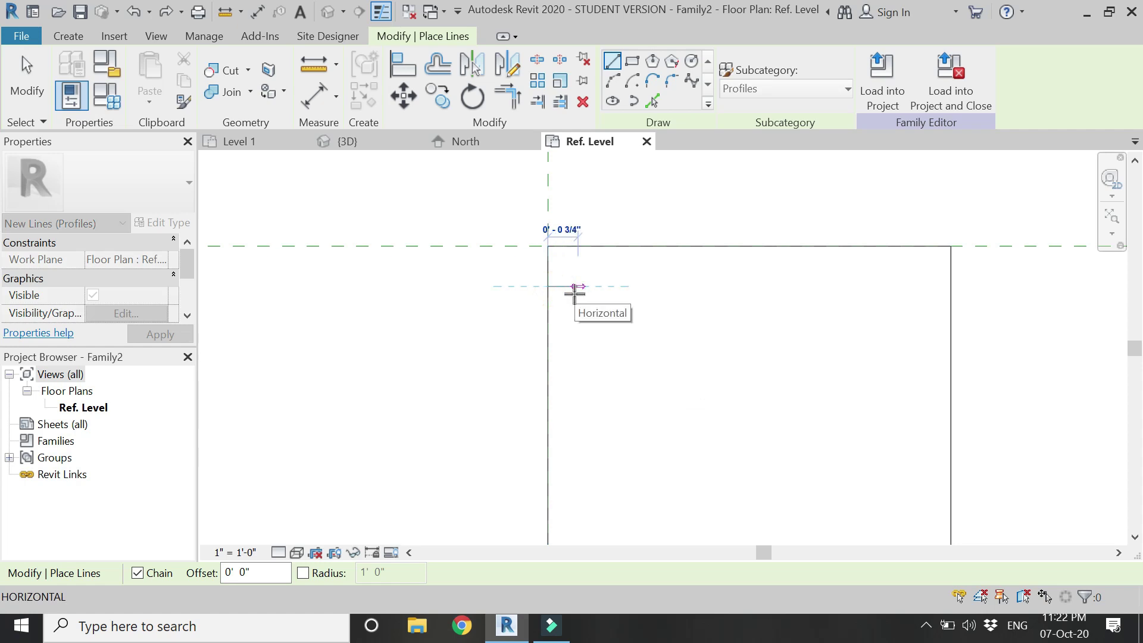
pyautogui.click(575, 291)
pyautogui.press('Escape')
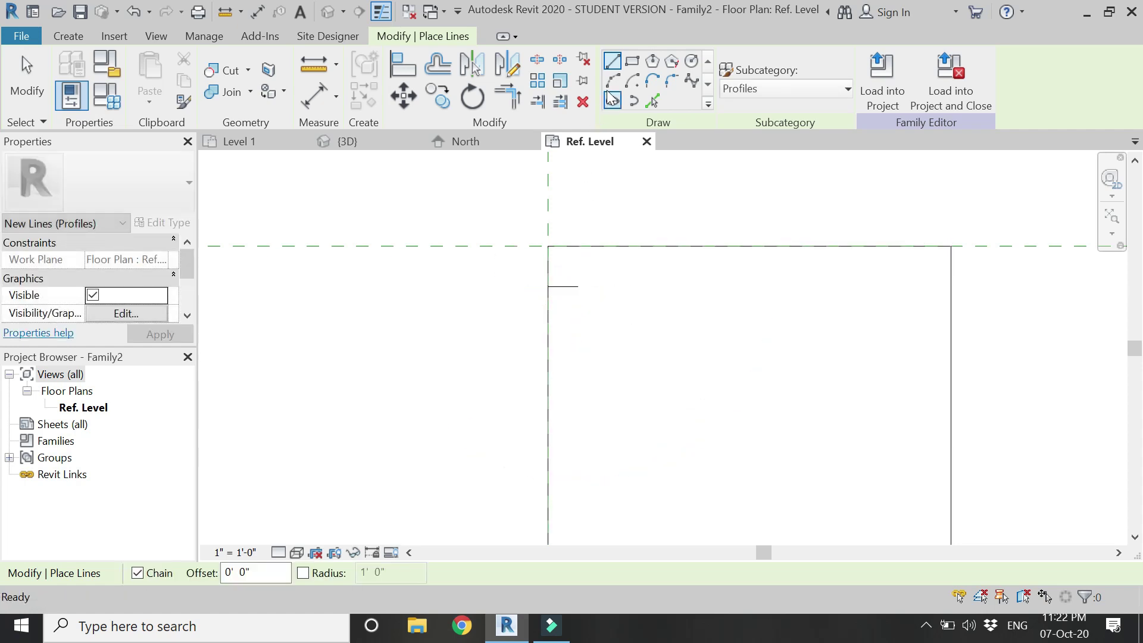
# Step: Draw an S-curve of two arcs downward from the short line's end, the first bulging outward with about 4 1/2" radius, the second reversed
pyautogui.click(613, 80)
pyautogui.click(579, 287)
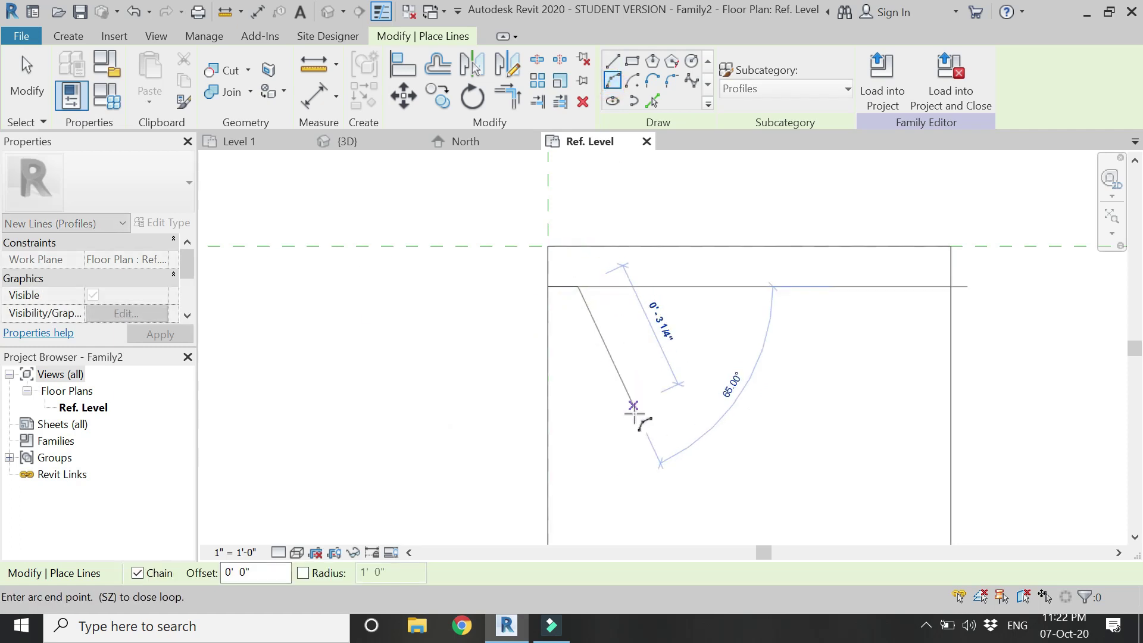
pyautogui.click(636, 446)
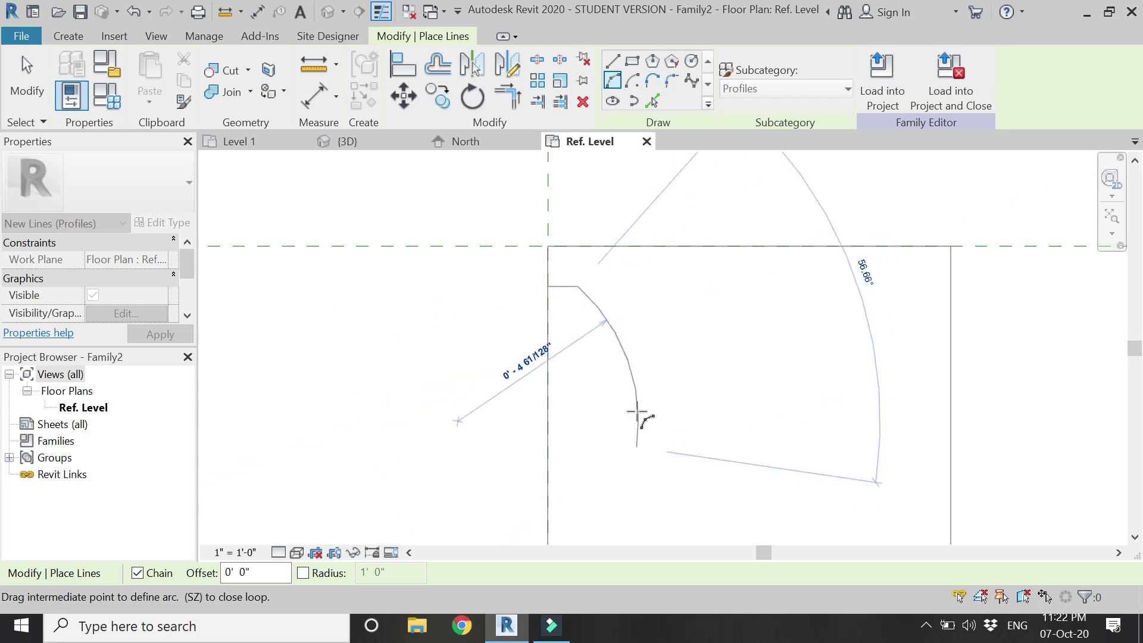
pyautogui.click(637, 411)
pyautogui.scroll(-1, 601, 345)
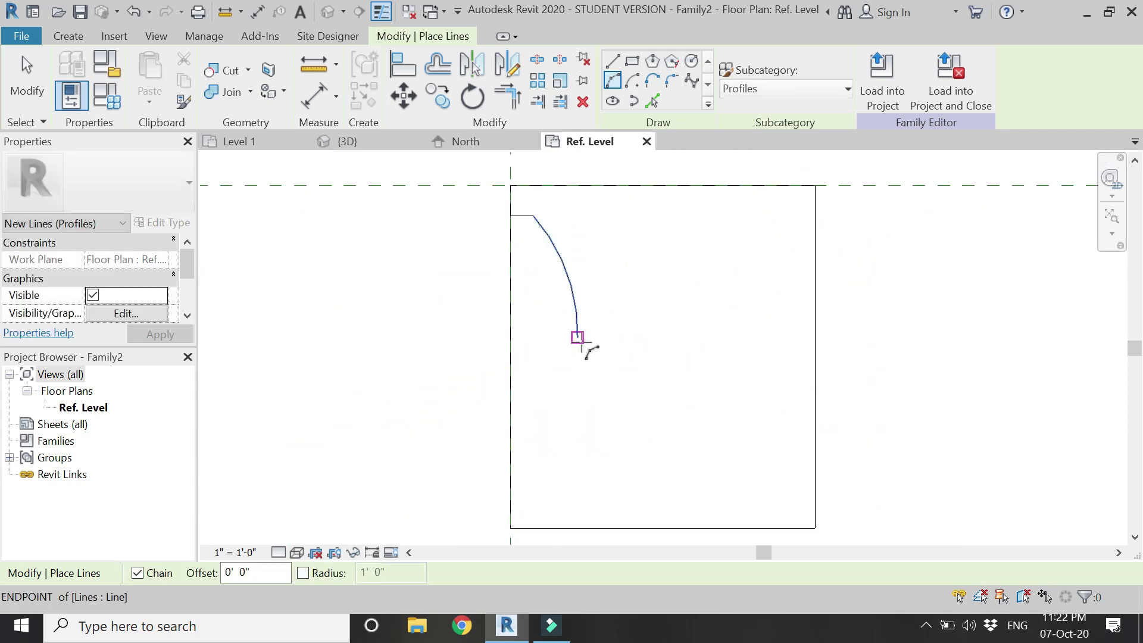
pyautogui.click(649, 489)
pyautogui.click(617, 458)
# Step: Draw a short vertical line from the S-curve's lower end down to the rectangle's bottom edge
pyautogui.scroll(3, 620, 435)
pyautogui.click(612, 61)
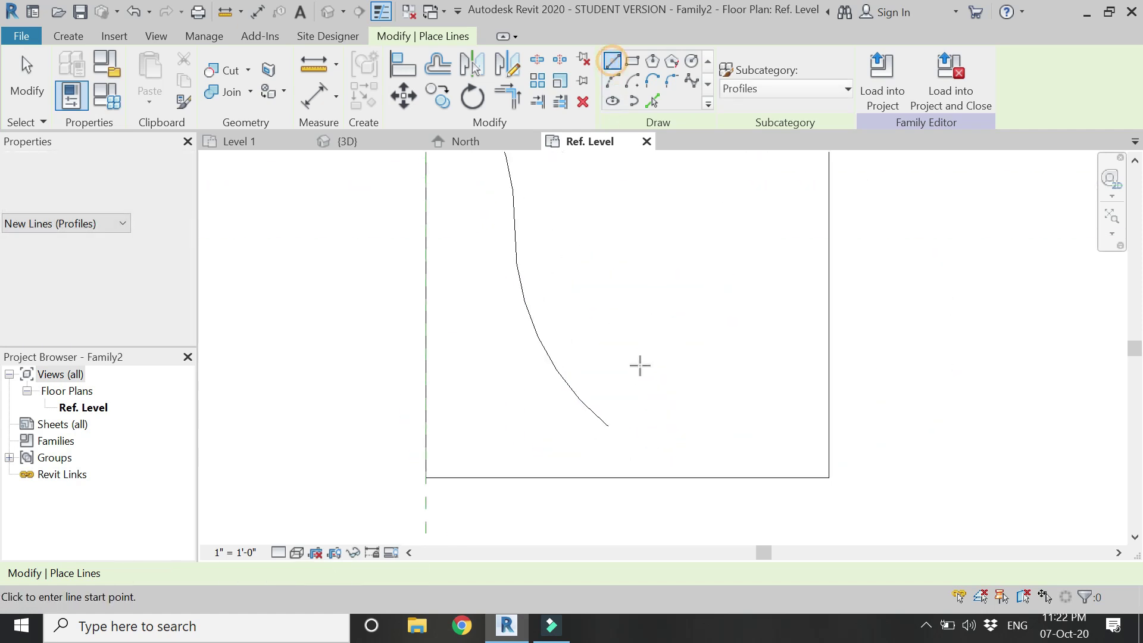
pyautogui.click(612, 434)
pyautogui.click(609, 478)
pyautogui.press('Escape')
pyautogui.press('Escape')
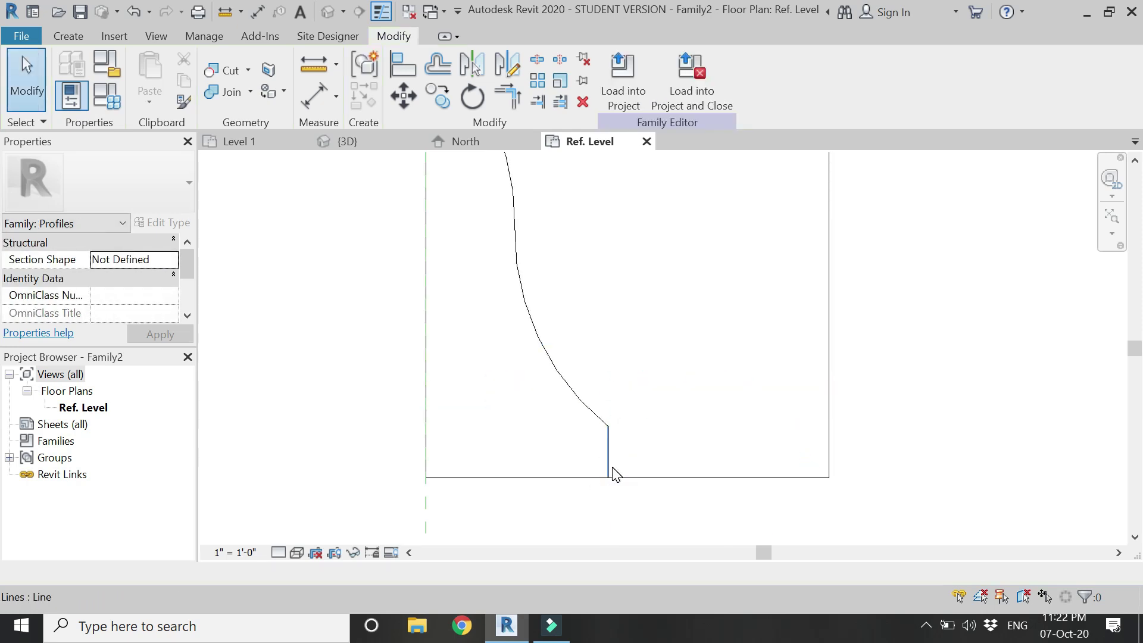
# Step: Trim the rectangle's bottom edge to the short vertical line and its left edge to the short horizontal line, leaving one closed curved outline
pyautogui.press('t')
pyautogui.press('r')
pyautogui.click(610, 471)
pyautogui.click(617, 478)
pyautogui.scroll(-2, 520, 334)
pyautogui.scroll(2, 516, 280)
pyautogui.click(517, 279)
pyautogui.click(540, 296)
pyautogui.scroll(-3, 476, 257)
pyautogui.press('Escape')
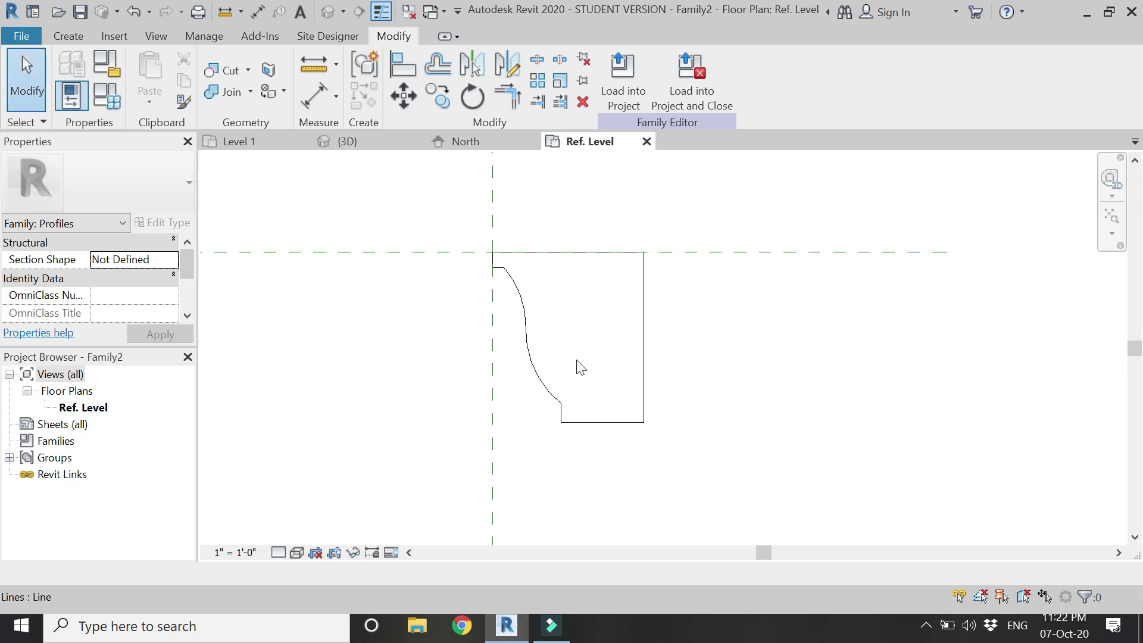
# Step: Offset copies of the profile's left edge, short horizontal line and upper arc inward by 1/8"
pyautogui.scroll(2, 596, 286)
pyautogui.click(437, 64)
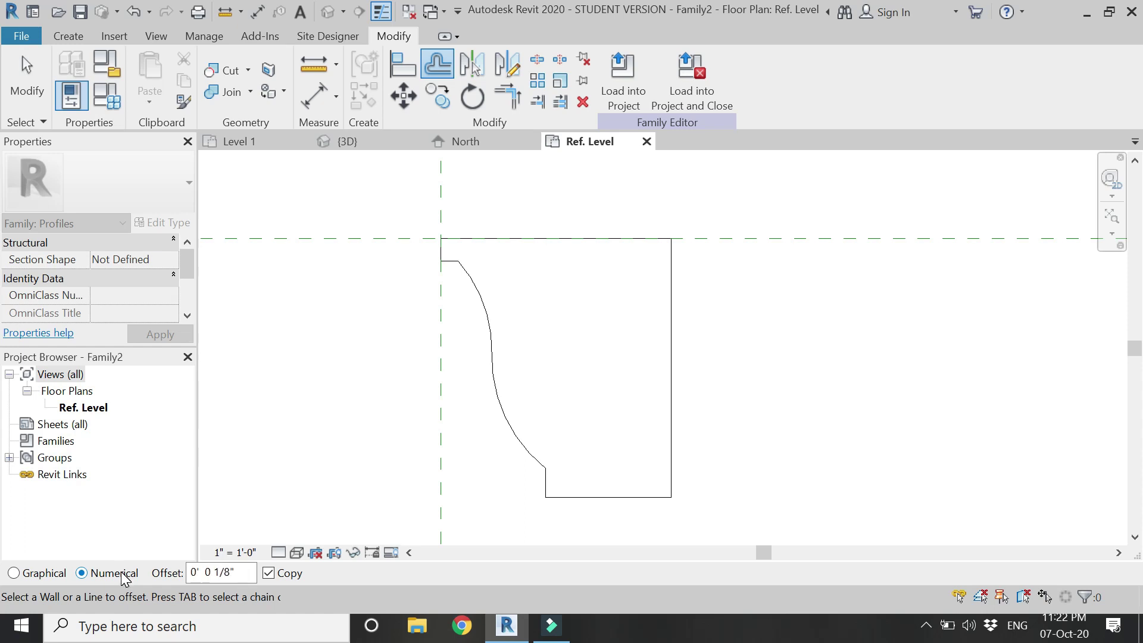
pyautogui.scroll(3, 472, 217)
pyautogui.click(538, 200)
pyautogui.click(549, 224)
pyautogui.click(592, 255)
pyautogui.scroll(-2, 637, 372)
# Step: Offset copies of the lower arc, short vertical line, bottom edge and right edge inward by 1/8"
pyautogui.click(605, 375)
pyautogui.scroll(3, 684, 485)
pyautogui.click(673, 494)
pyautogui.click(714, 527)
pyautogui.click(959, 381)
pyautogui.scroll(-2, 810, 453)
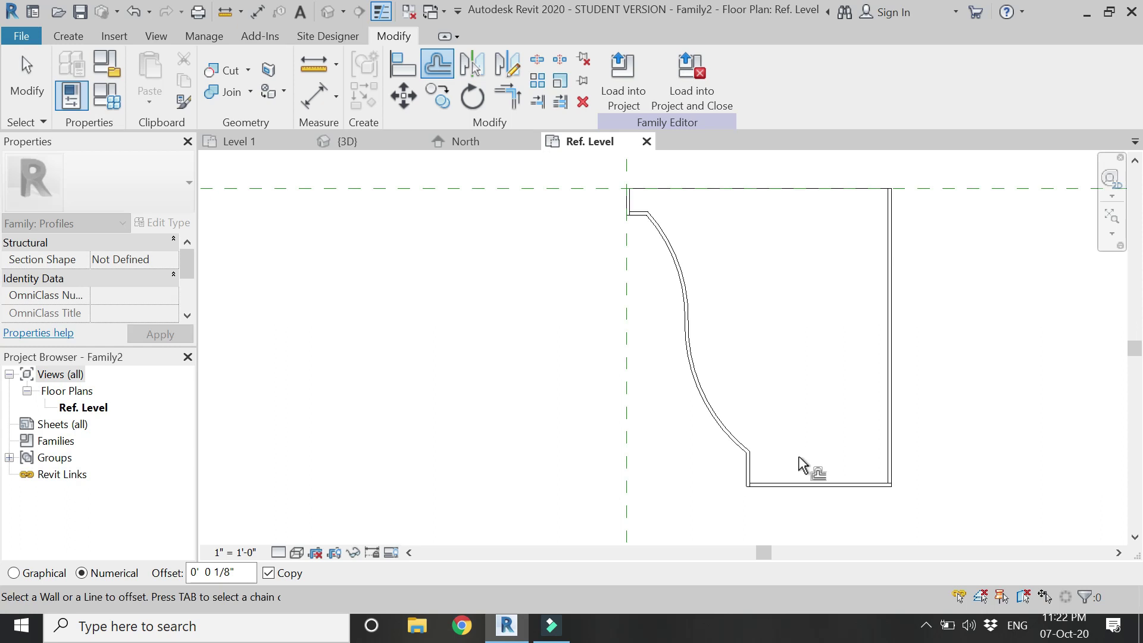
pyautogui.scroll(4, 637, 184)
pyautogui.press('Escape')
pyautogui.press('Escape')
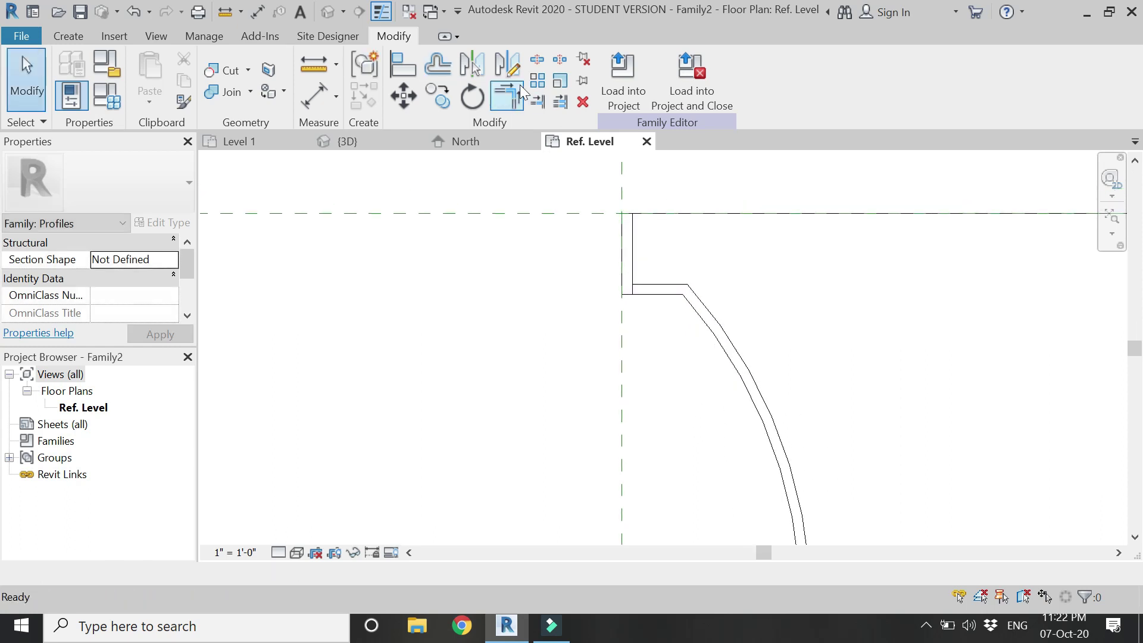
# Step: Split the profile's top edge at the inner offset line beside the left edge
pyautogui.click(584, 83)
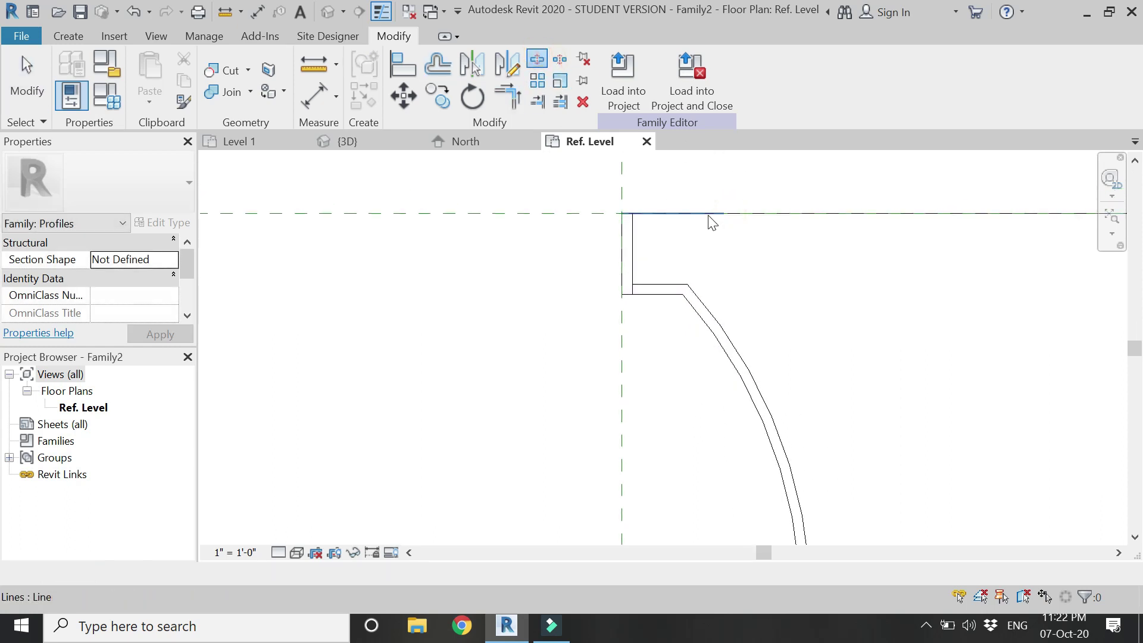
pyautogui.scroll(2, 628, 224)
pyautogui.click(620, 224)
# Step: Trim the offset lines at their corners and the top edge to the wall thickness, leaving a thin-walled gutter profile open at the top
pyautogui.press('t')
pyautogui.press('r')
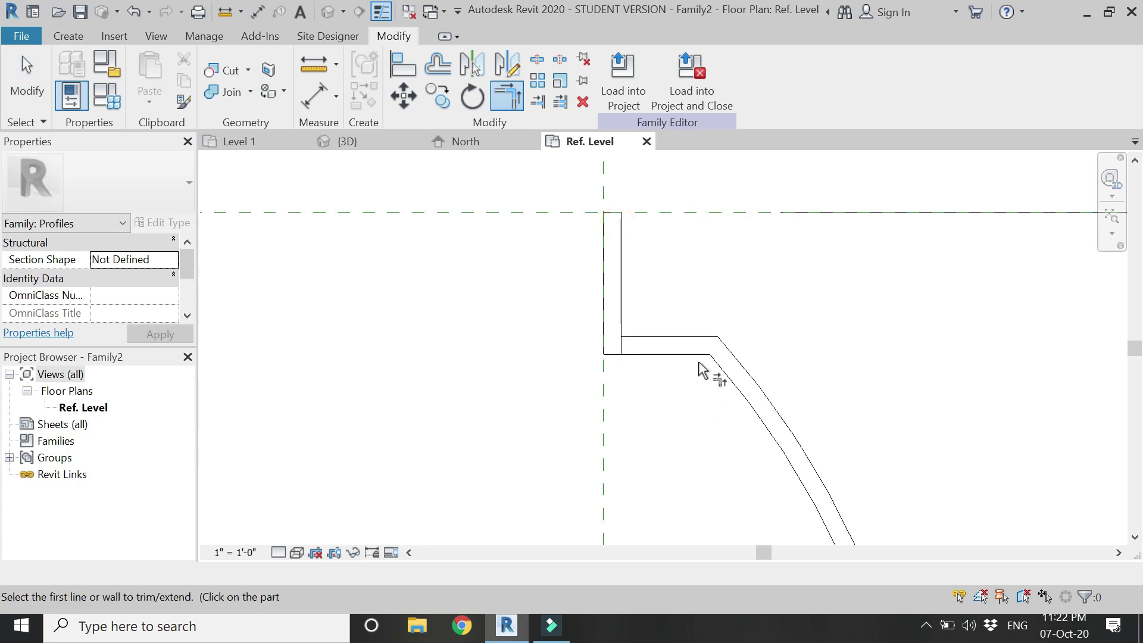
pyautogui.scroll(-2, 535, 325)
pyautogui.scroll(-2, 556, 393)
pyautogui.scroll(3, 902, 347)
pyautogui.scroll(-1, 887, 353)
pyautogui.moveTo(832, 322); pyautogui.dragTo(813, 284, button='middle')
pyautogui.scroll(-6, 814, 283)
pyautogui.scroll(6, 812, 473)
pyautogui.click(814, 471)
pyautogui.click(422, 470)
pyautogui.press('Escape')
pyautogui.press('Escape')
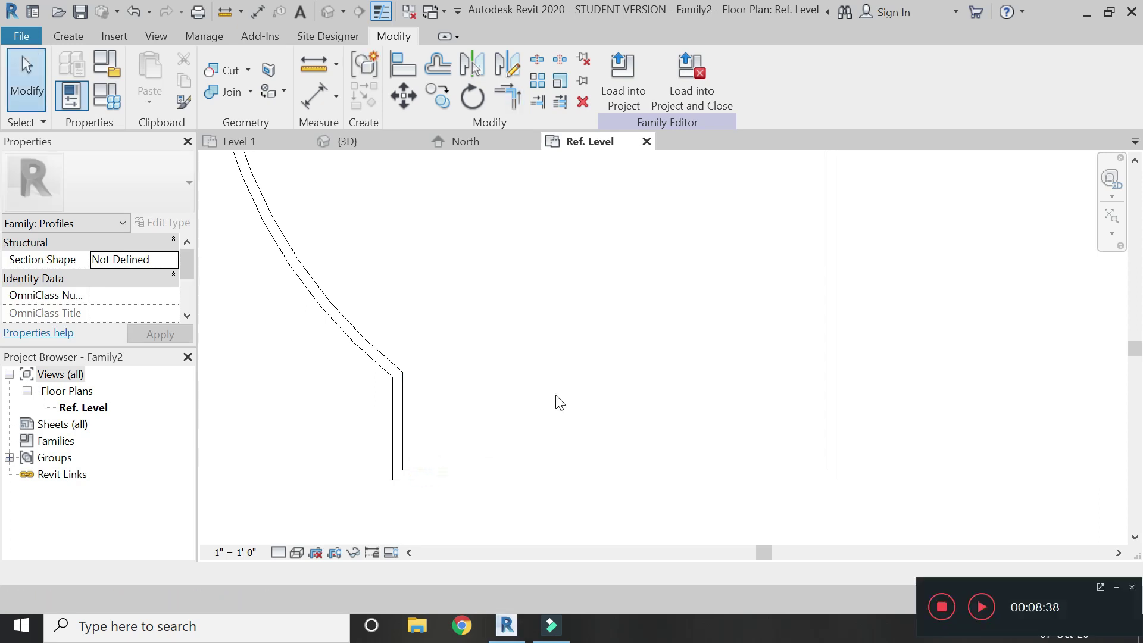
# Step: Load the gutter design profile into the project, close the family and go to the 3D view
pyautogui.scroll(-4, 572, 480)
pyautogui.scroll(2, 647, 265)
pyautogui.scroll(3, 647, 265)
pyautogui.scroll(-4, 727, 238)
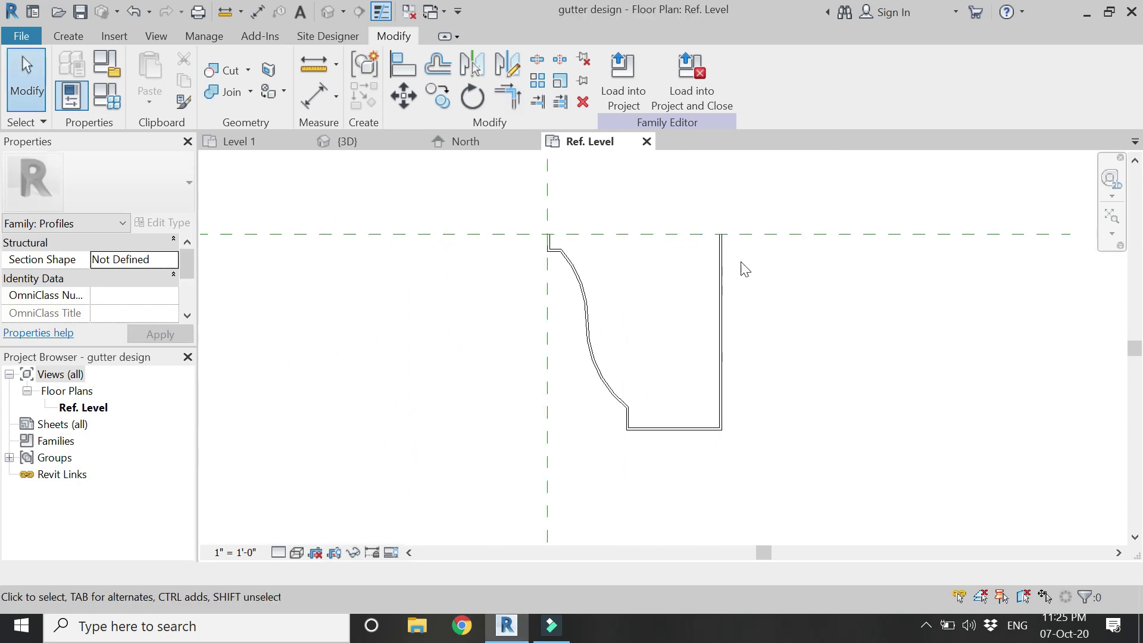
pyautogui.click(709, 92)
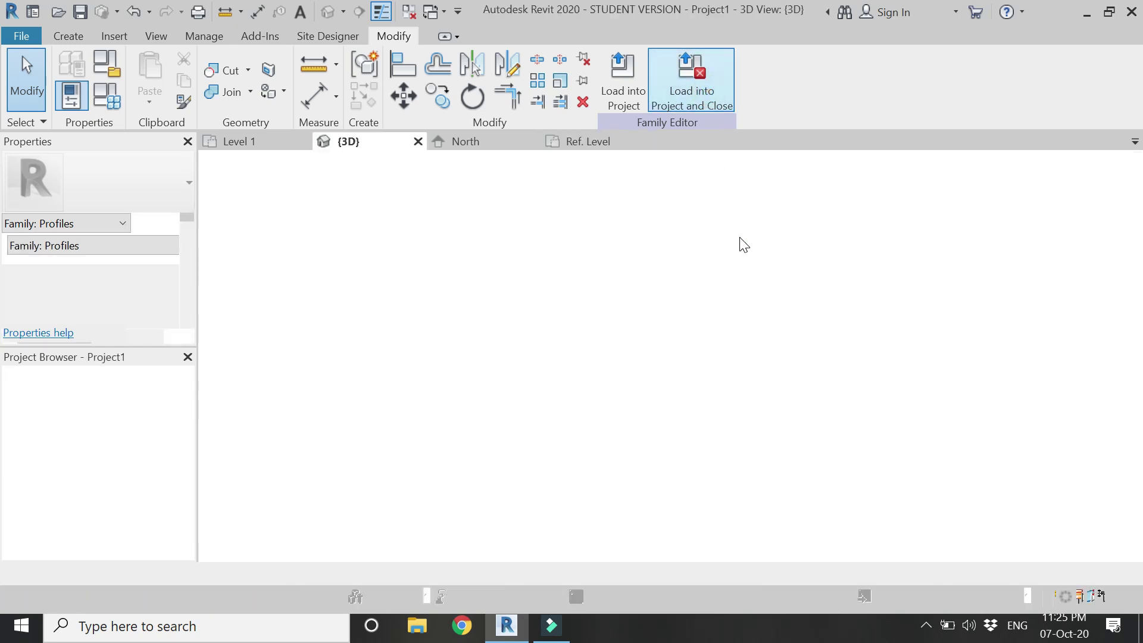
pyautogui.click(348, 141)
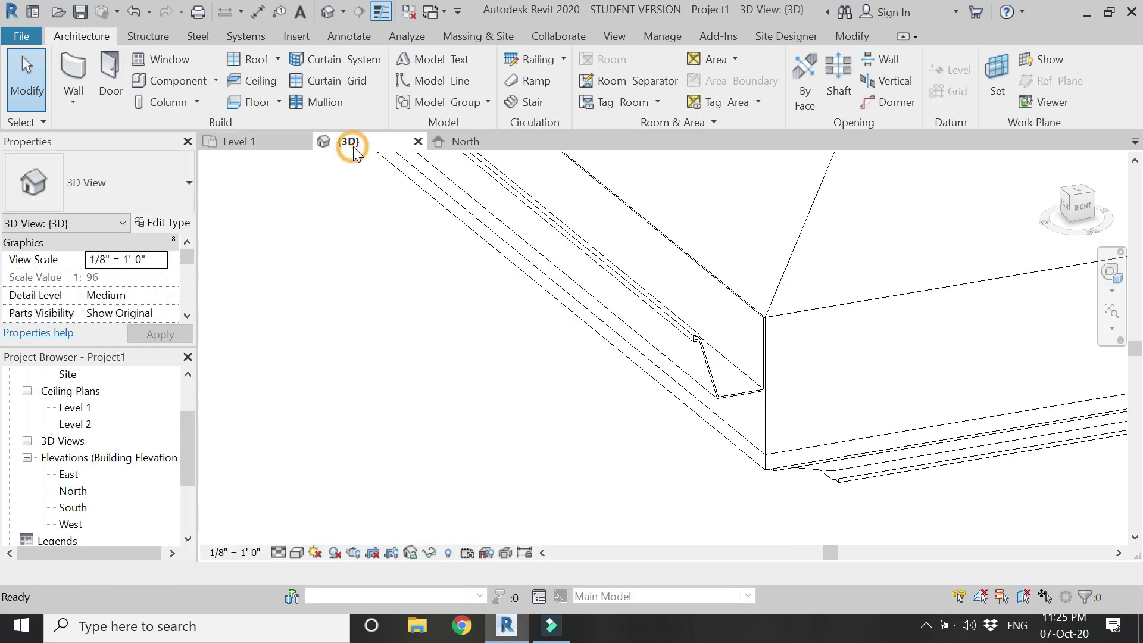
# Step: Set the profile of the existing roof gutter's type to gutter design : gutter design
pyautogui.click(734, 394)
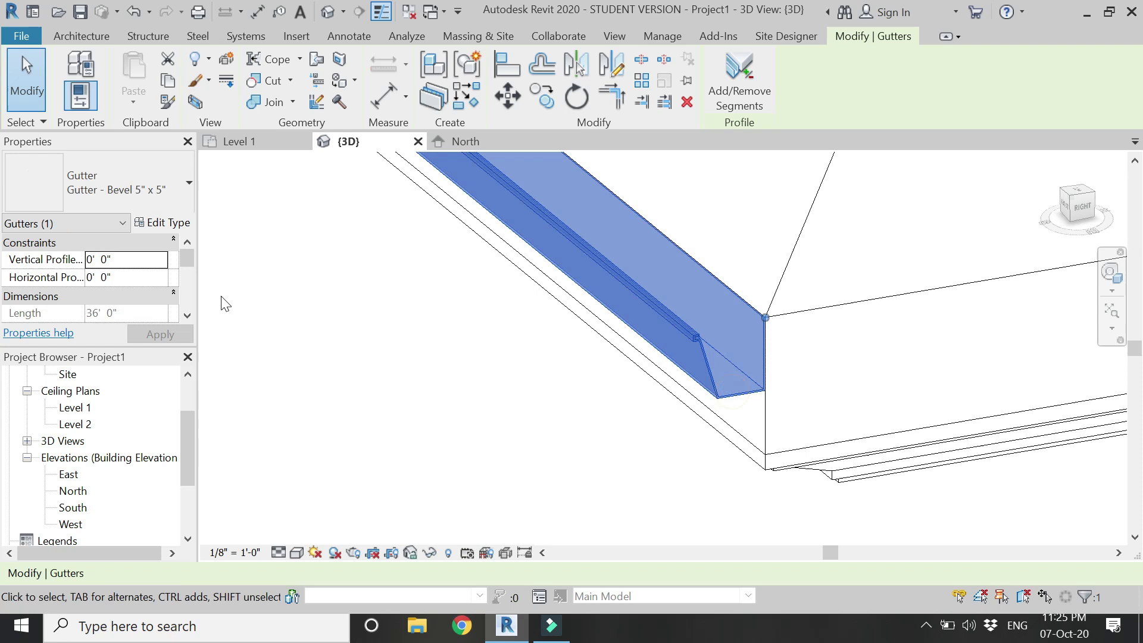
pyautogui.click(177, 225)
pyautogui.click(427, 208)
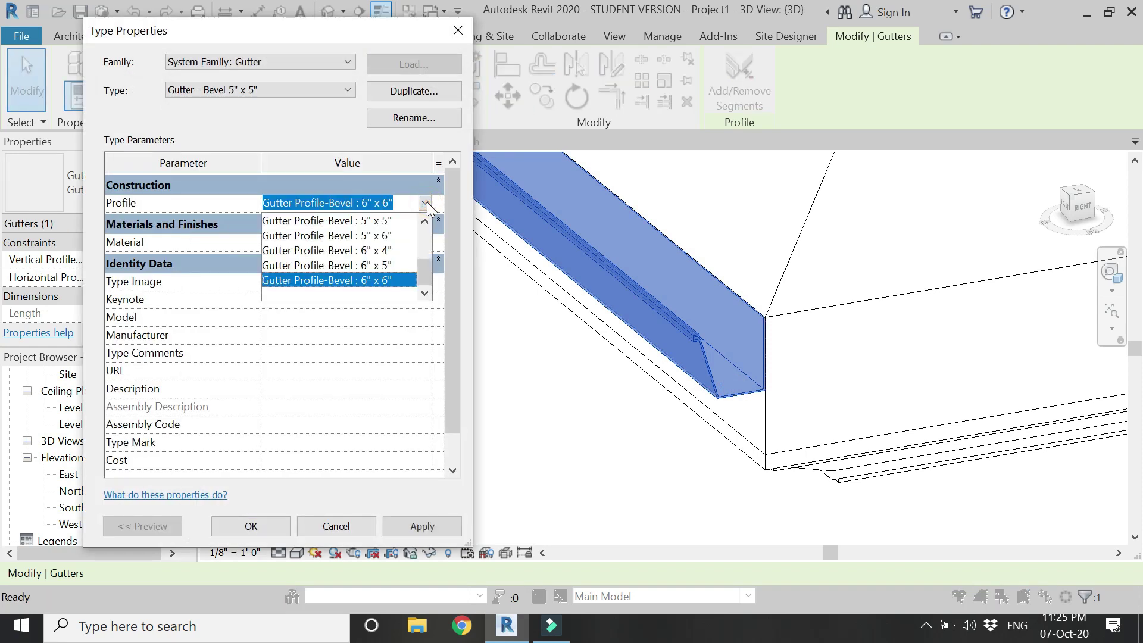
pyautogui.scroll(3, 410, 254)
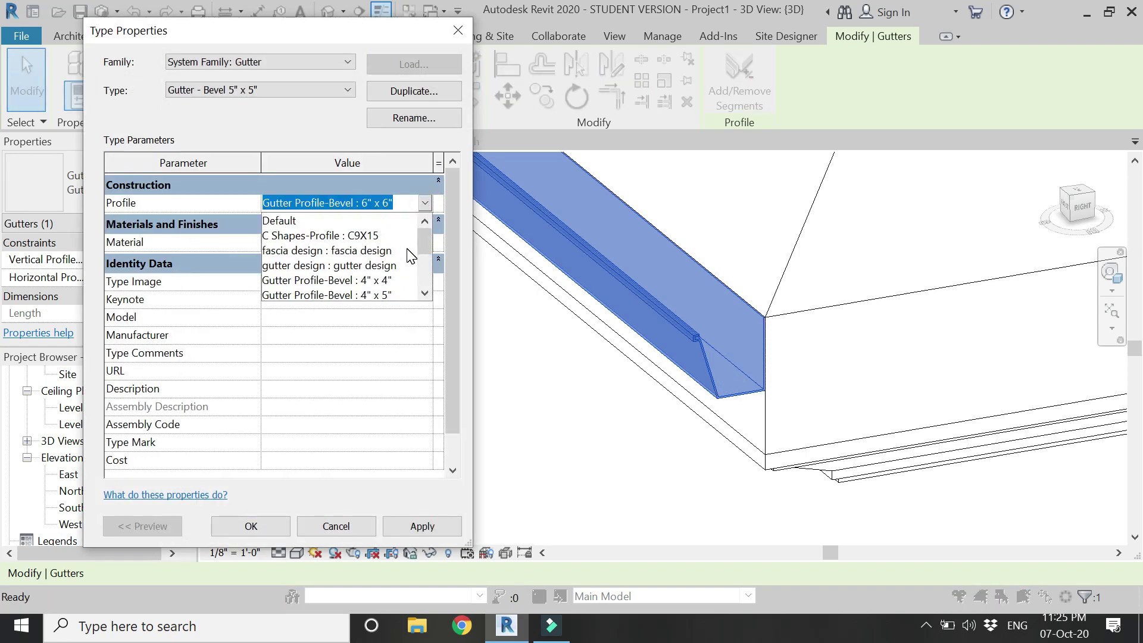
pyautogui.click(355, 266)
pyautogui.click(402, 525)
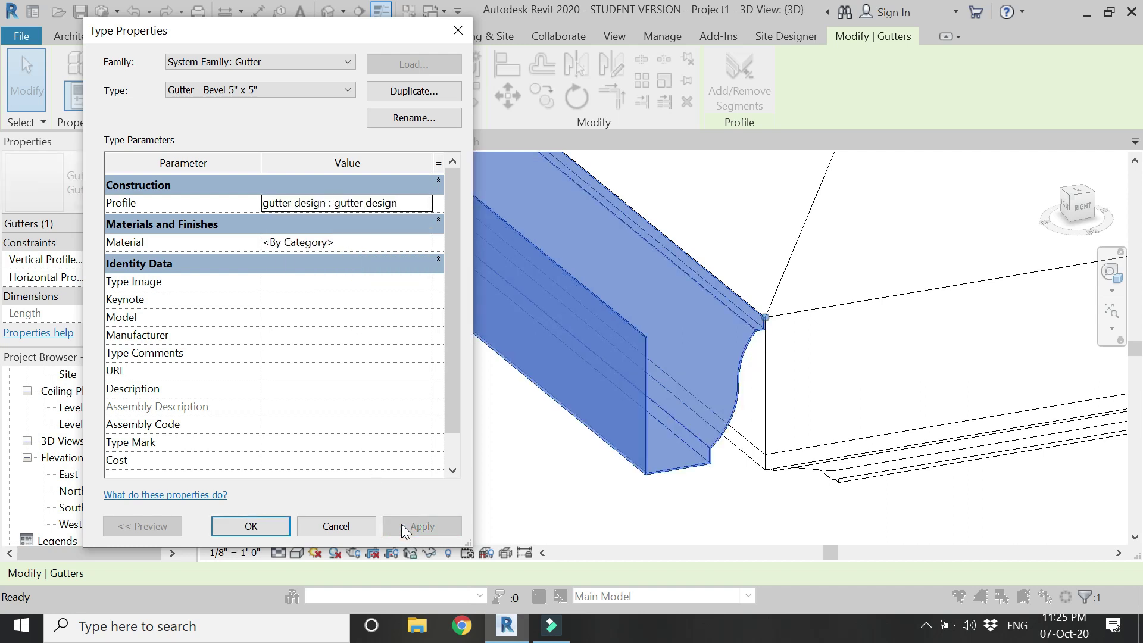
pyautogui.click(262, 526)
# Step: Try horizontal profile offsets of 9" and -9" on the gutter
pyautogui.scroll(-5, 653, 463)
pyautogui.keyDown('shift'); pyautogui.moveTo(493, 352); pyautogui.dragTo(469, 338, button='middle'); pyautogui.keyUp('shift')
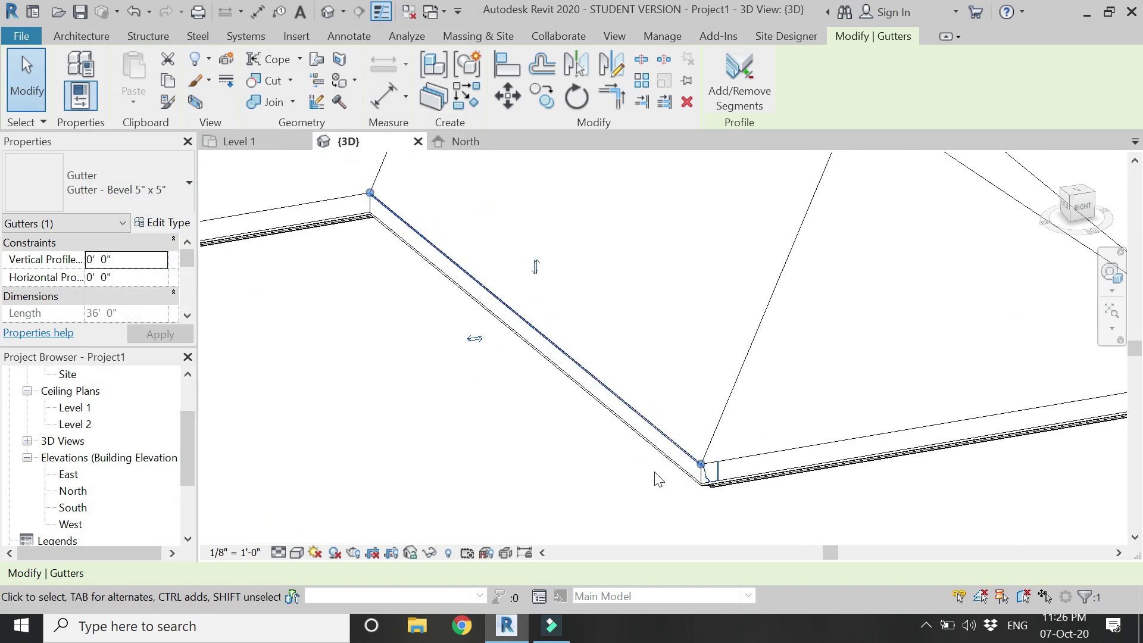
pyautogui.scroll(8, 715, 470)
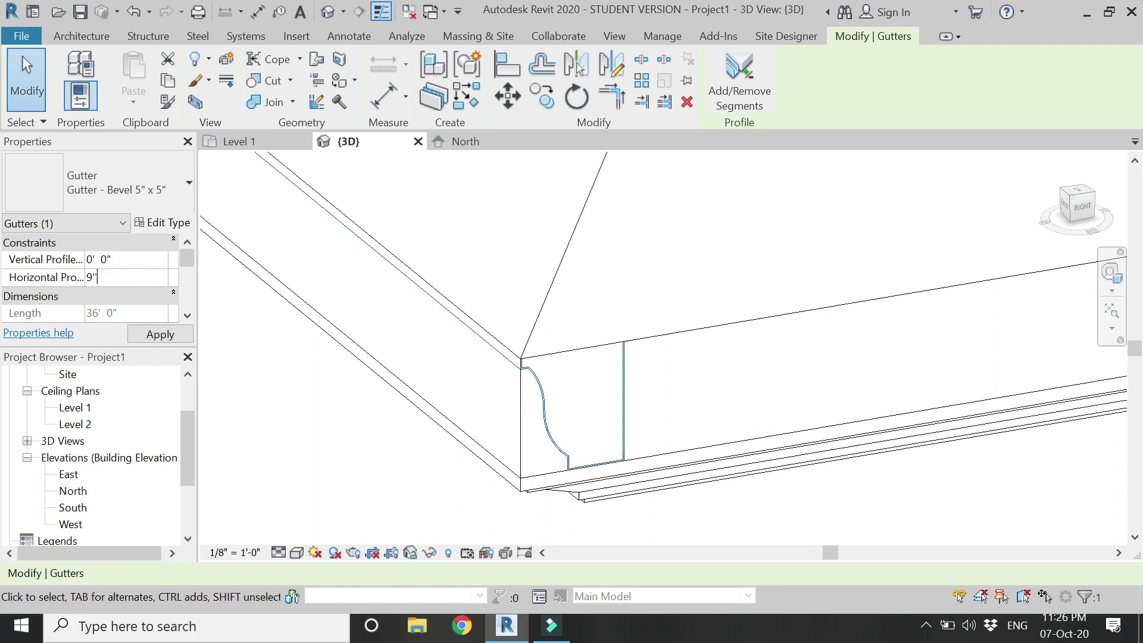
pyautogui.click(150, 334)
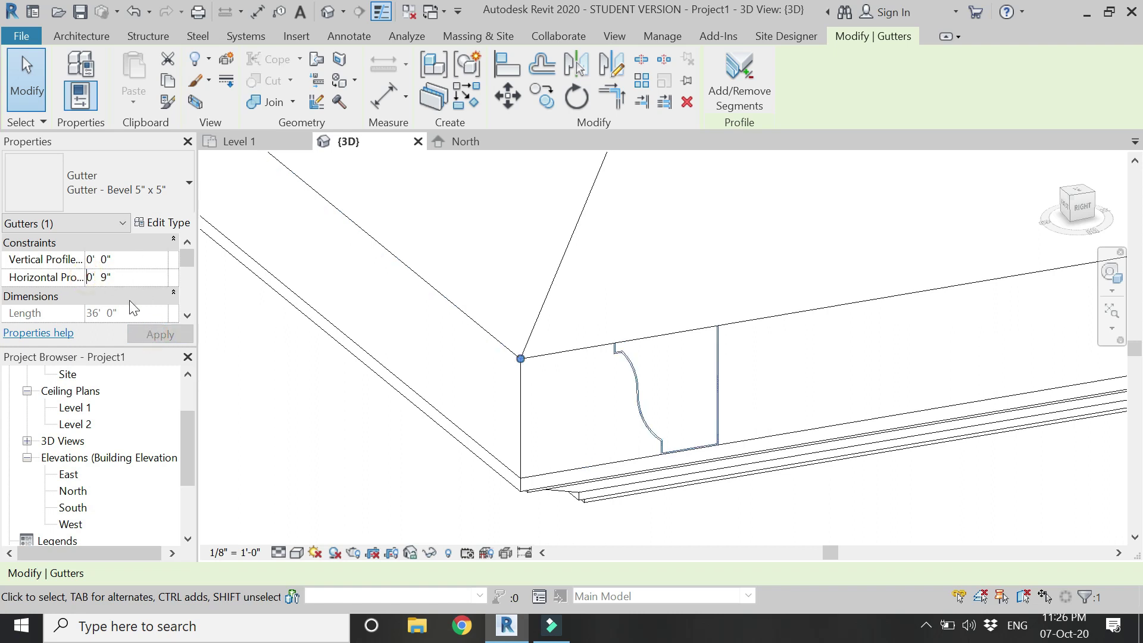
pyautogui.write('-')
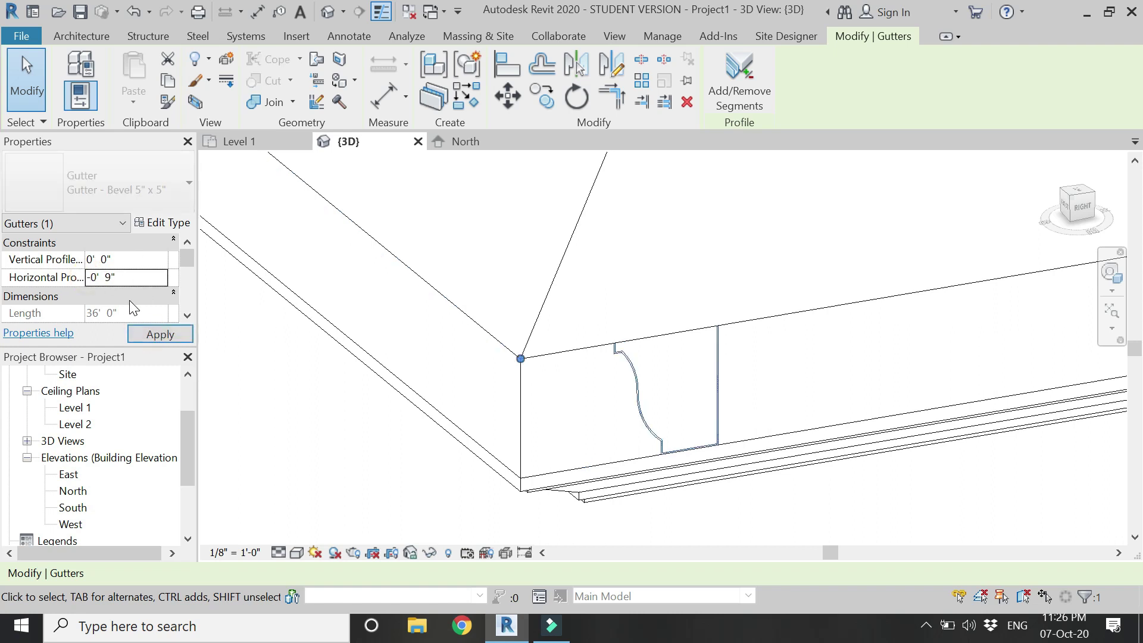
pyautogui.click(149, 337)
# Step: Undo the gutter's horizontal profile offset changes
pyautogui.keyDown('shift'); pyautogui.moveTo(475, 454); pyautogui.dragTo(538, 364, button='middle'); pyautogui.keyUp('shift')
pyautogui.click(542, 362)
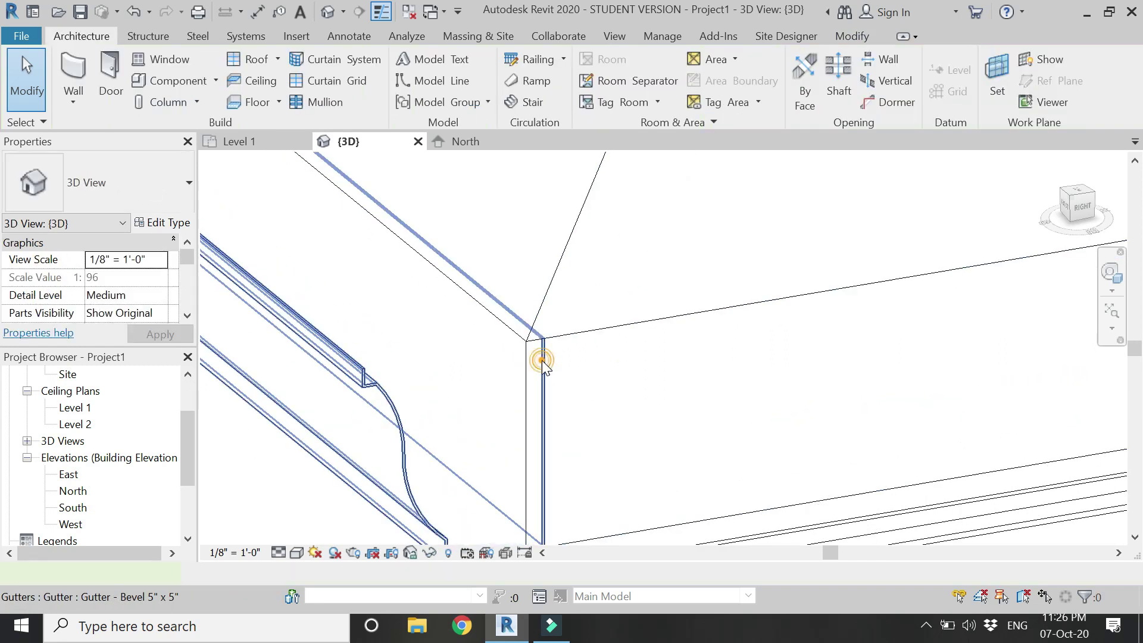
pyautogui.press('Escape')
pyautogui.hotkey('ctrl', 'z')
pyautogui.hotkey('ctrl', 'y')
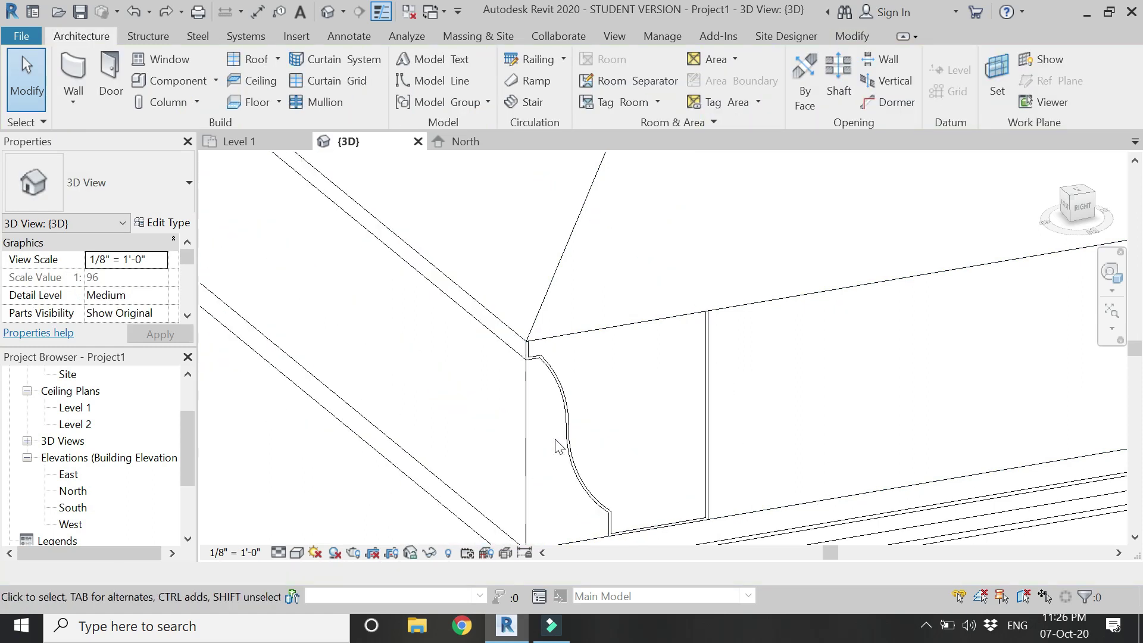
# Step: Reopen the gutter design.rfa profile family from the recent documents for editing
pyautogui.scroll(-4, 566, 428)
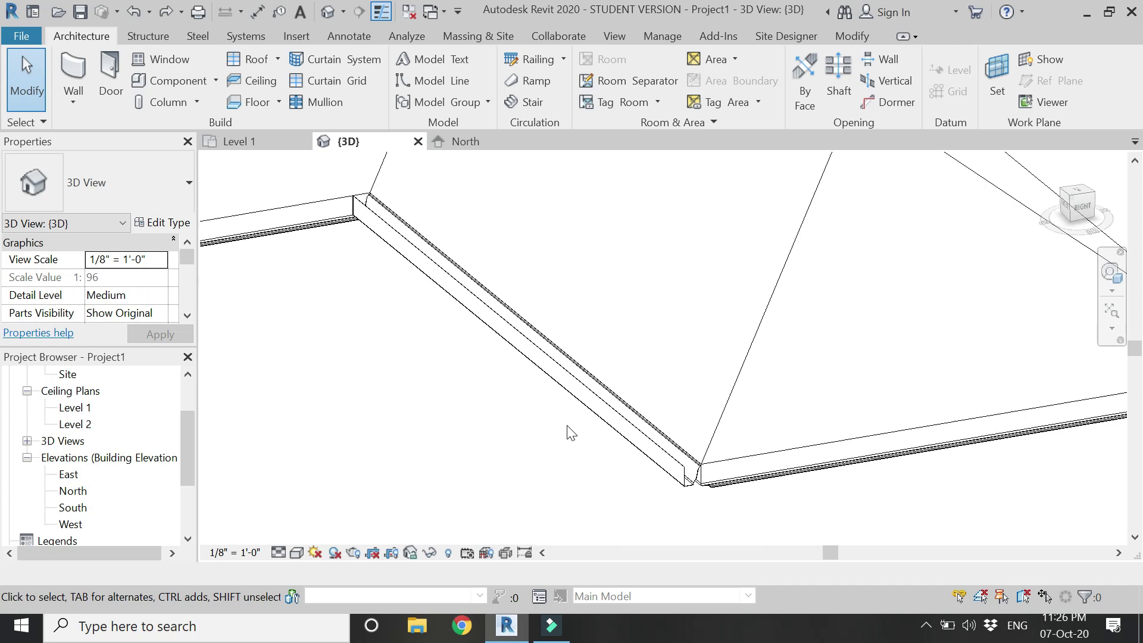
pyautogui.scroll(4, 633, 459)
pyautogui.click(632, 444)
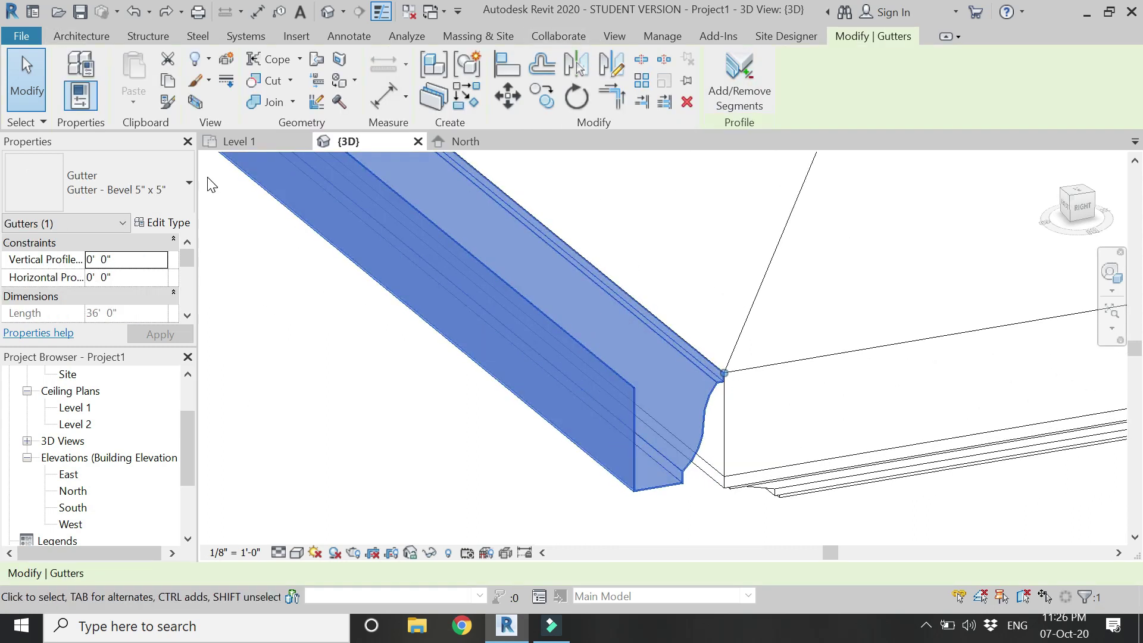
pyautogui.click(30, 37)
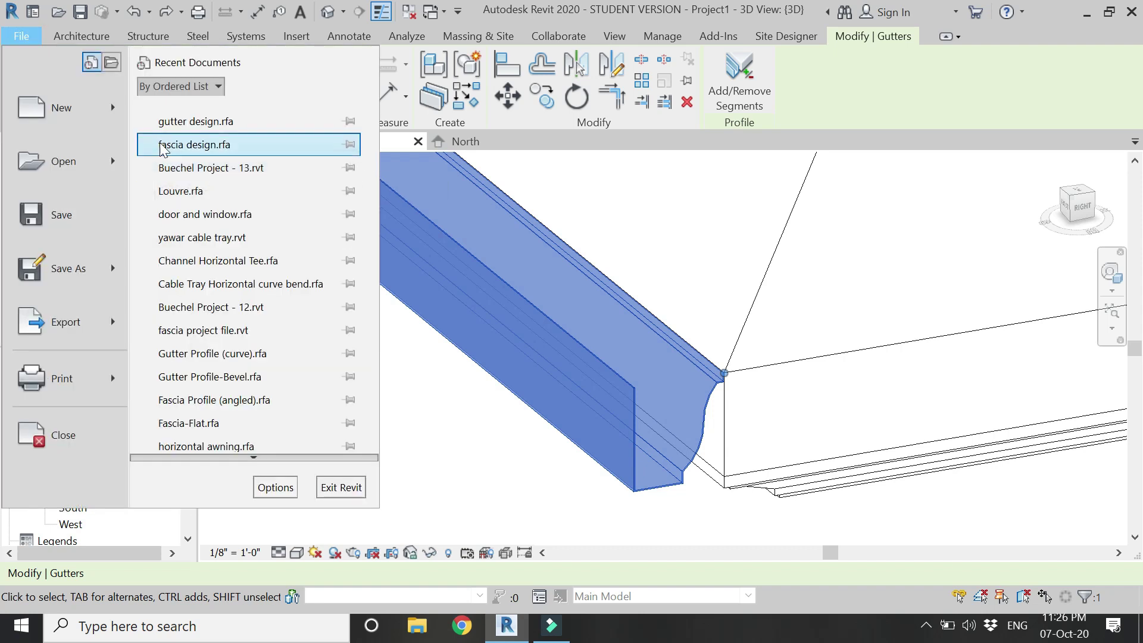
pyautogui.click(167, 128)
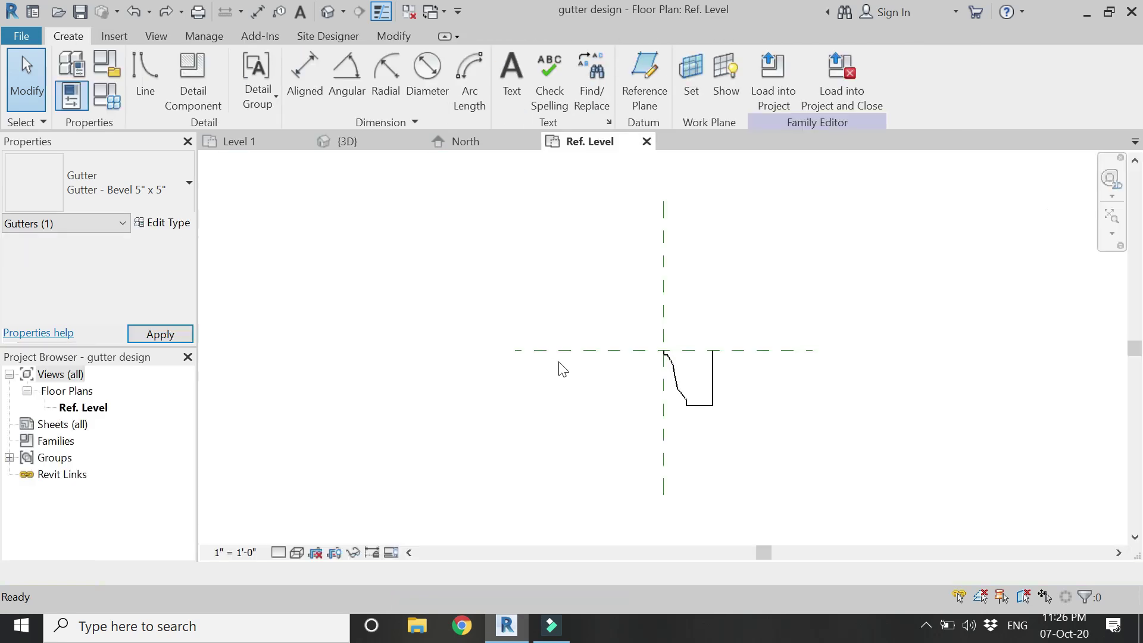
# Step: Mirror the whole gutter profile without a copy about a vertical axis through its short lower vertical line
pyautogui.scroll(4, 711, 384)
pyautogui.moveTo(802, 494); pyautogui.dragTo(557, 244)
pyautogui.moveTo(614, 200); pyautogui.dragTo(524, 225)
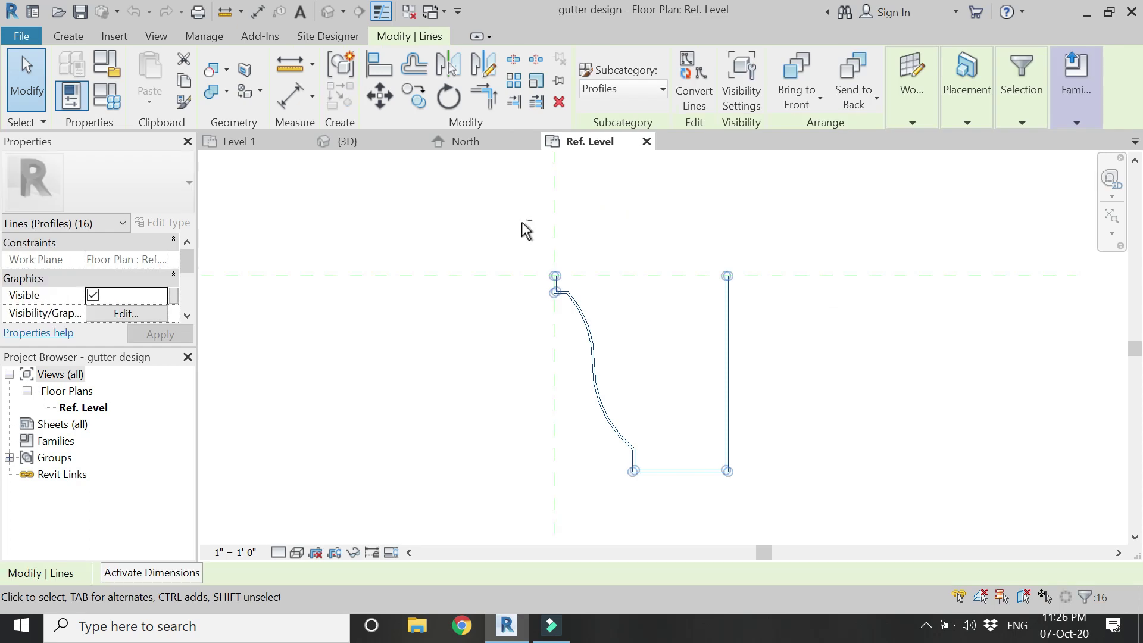
pyautogui.click(481, 68)
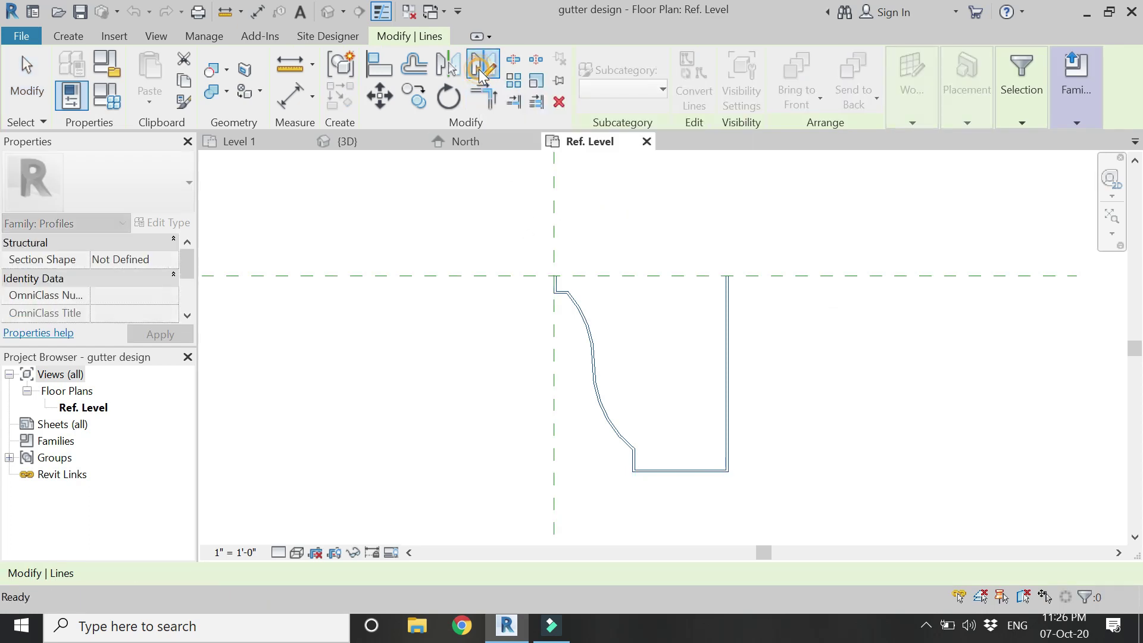
pyautogui.click(107, 574)
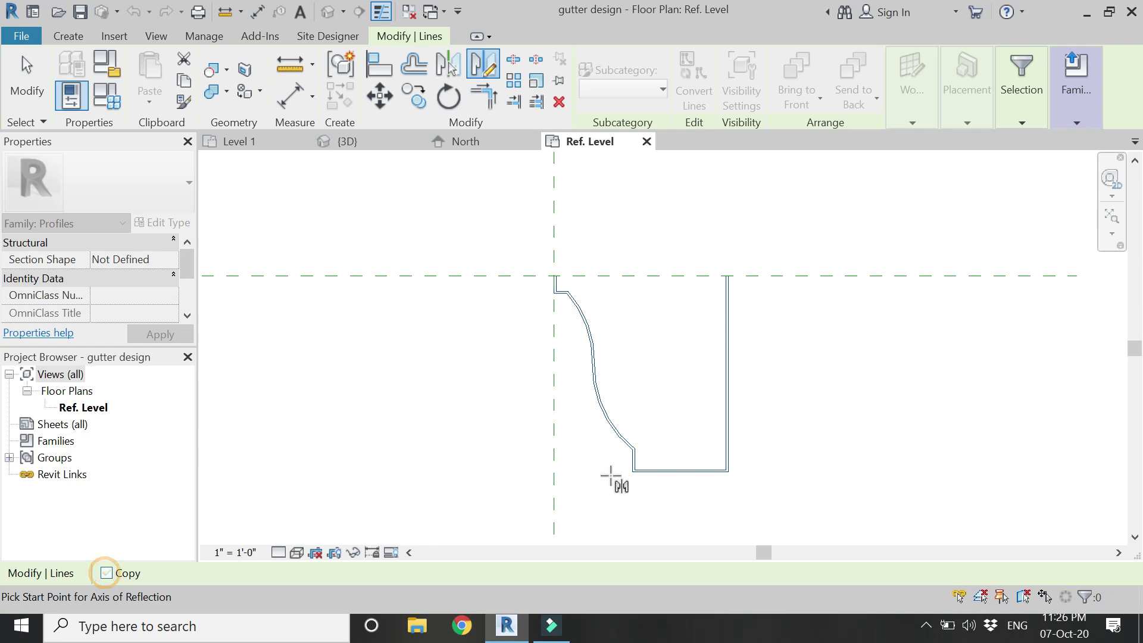
pyautogui.click(634, 275)
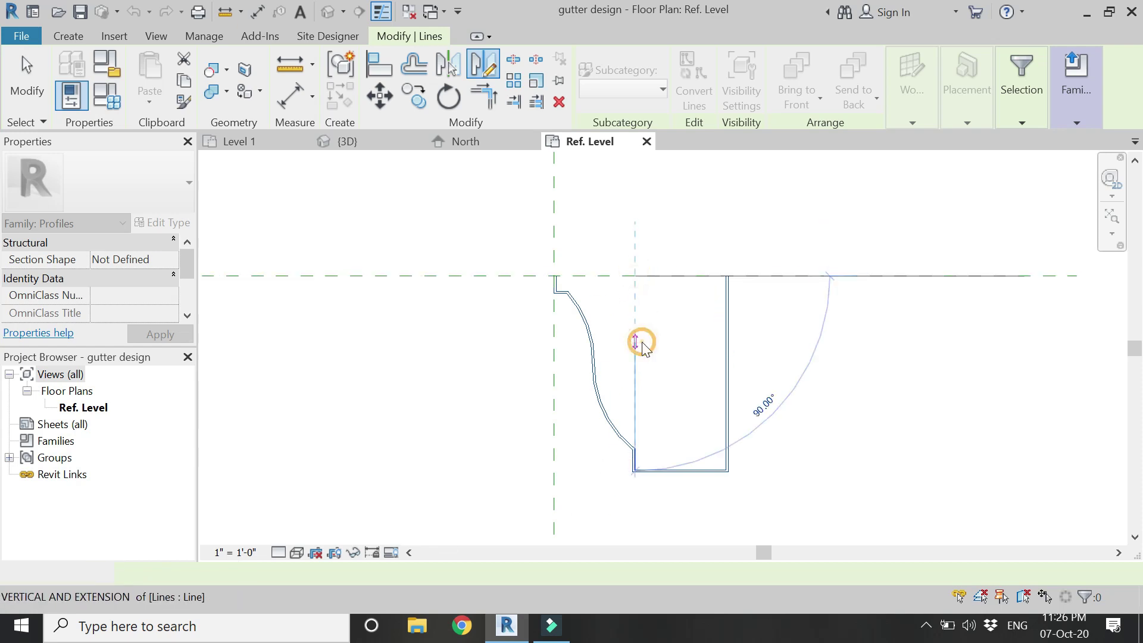
pyautogui.click(641, 344)
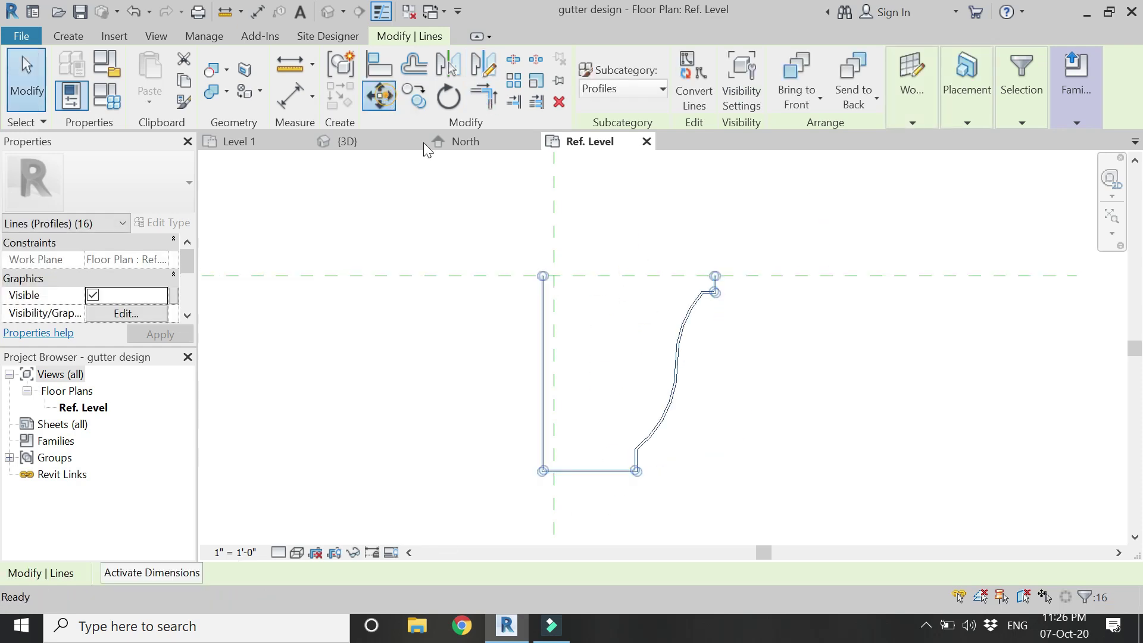
# Step: Move the mirrored profile so the top of its straight outer edge sits on the intersection of the reference planes
pyautogui.click(380, 95)
pyautogui.scroll(3, 581, 311)
pyautogui.click(553, 304)
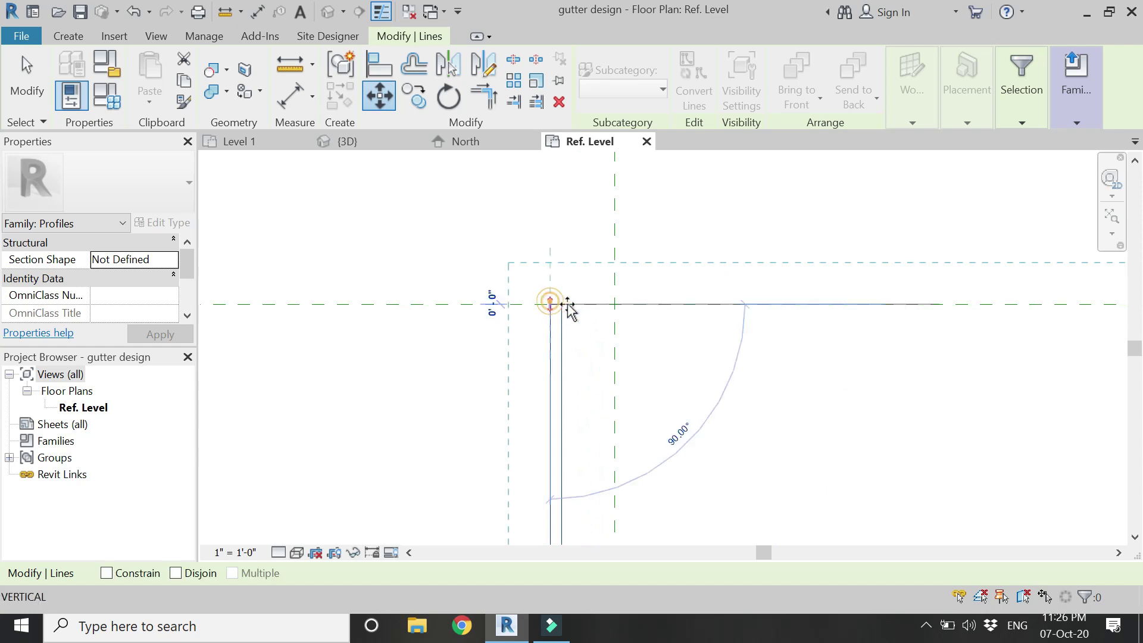
pyautogui.click(615, 304)
pyautogui.moveTo(615, 304); pyautogui.dragTo(579, 261, button='middle')
pyautogui.press('Escape')
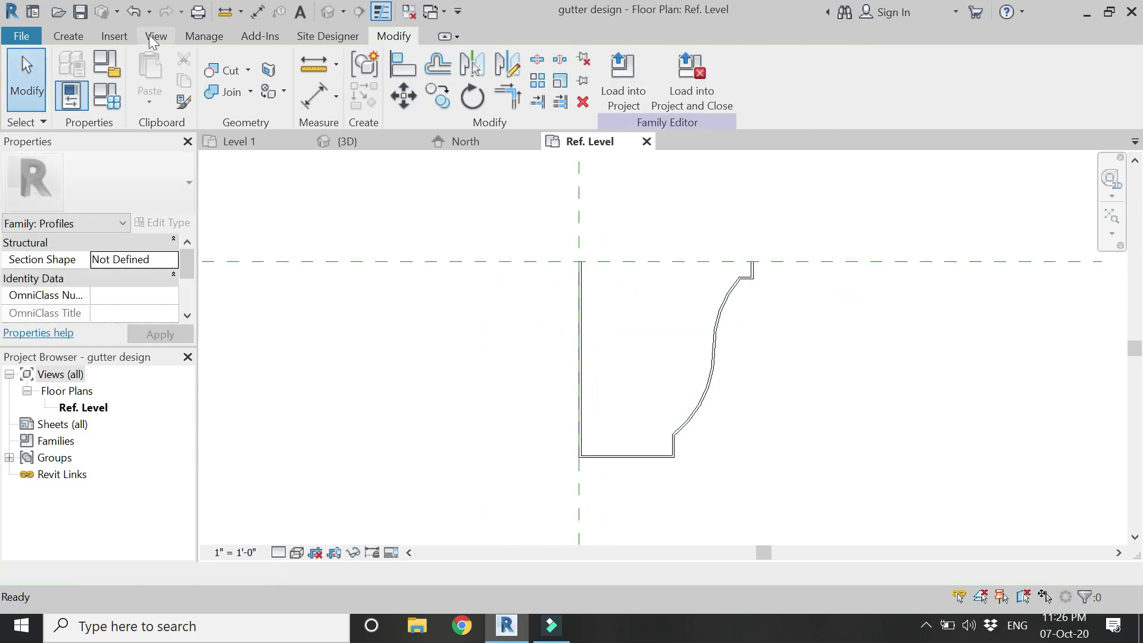
# Step: Load the mirrored profile into the project, overwriting the existing version, and view the model from the top in 3D
pyautogui.click(690, 77)
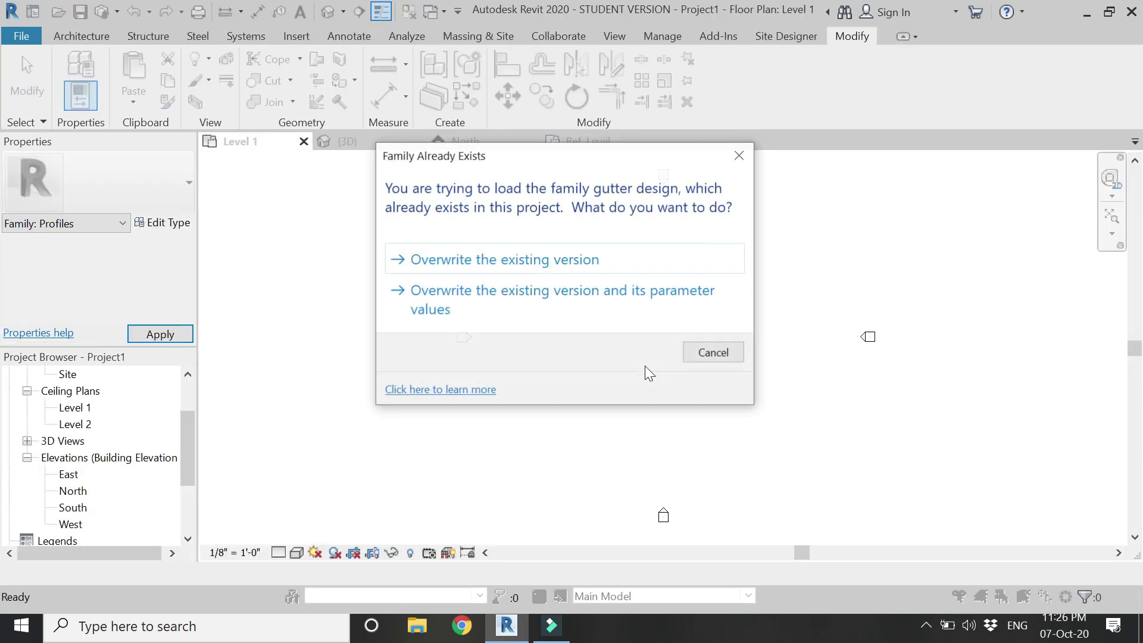
pyautogui.click(600, 262)
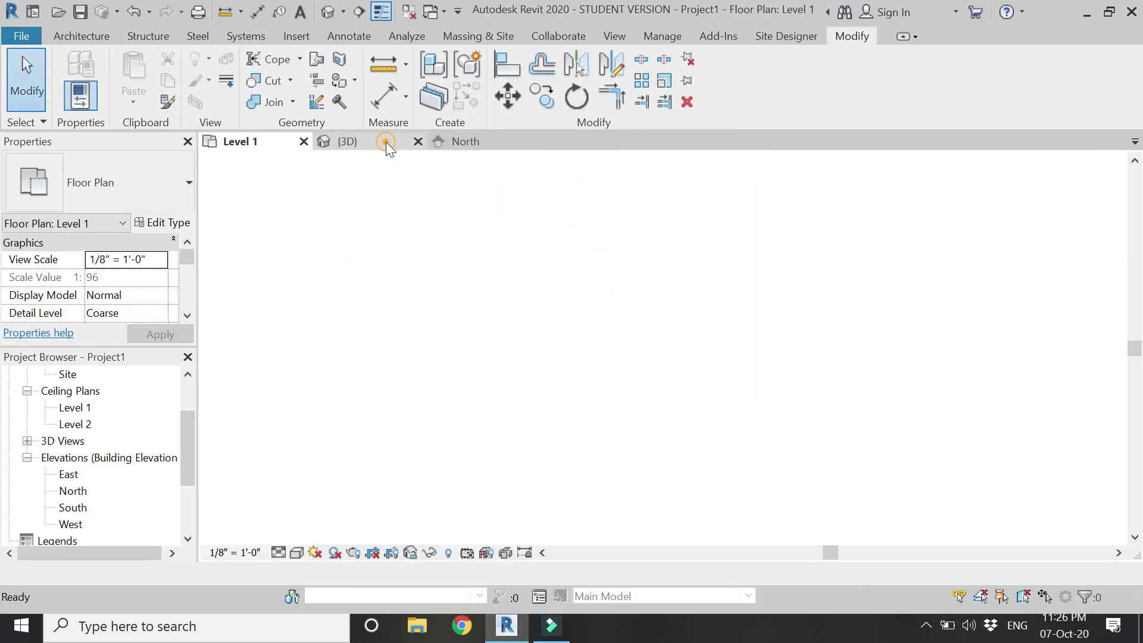
pyautogui.click(386, 141)
pyautogui.scroll(-2, 536, 468)
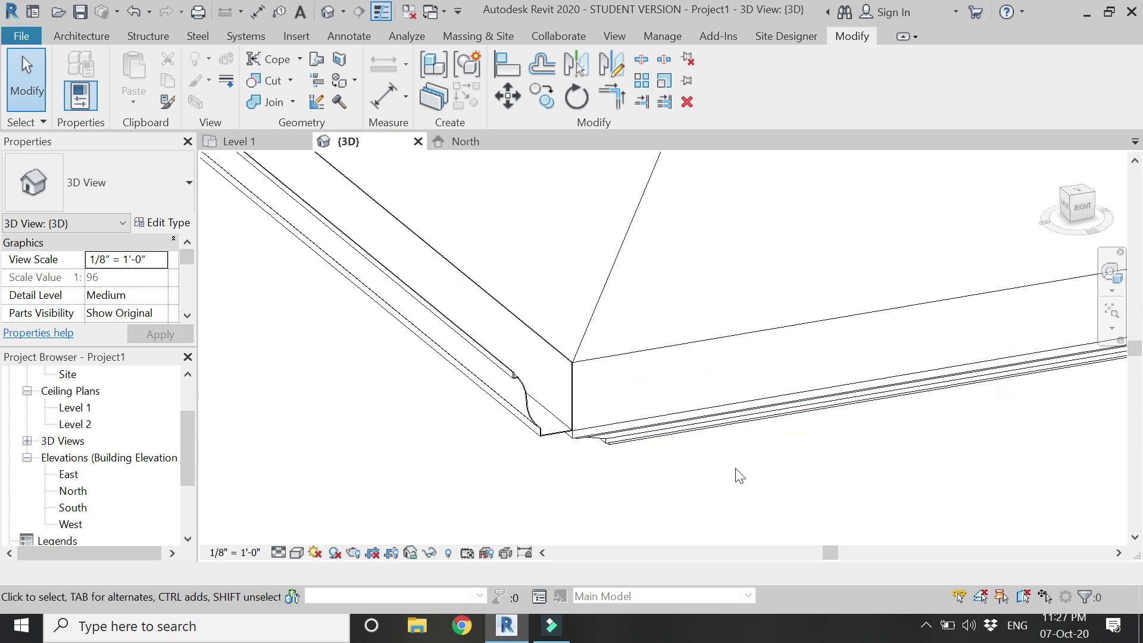
pyautogui.scroll(1, 738, 476)
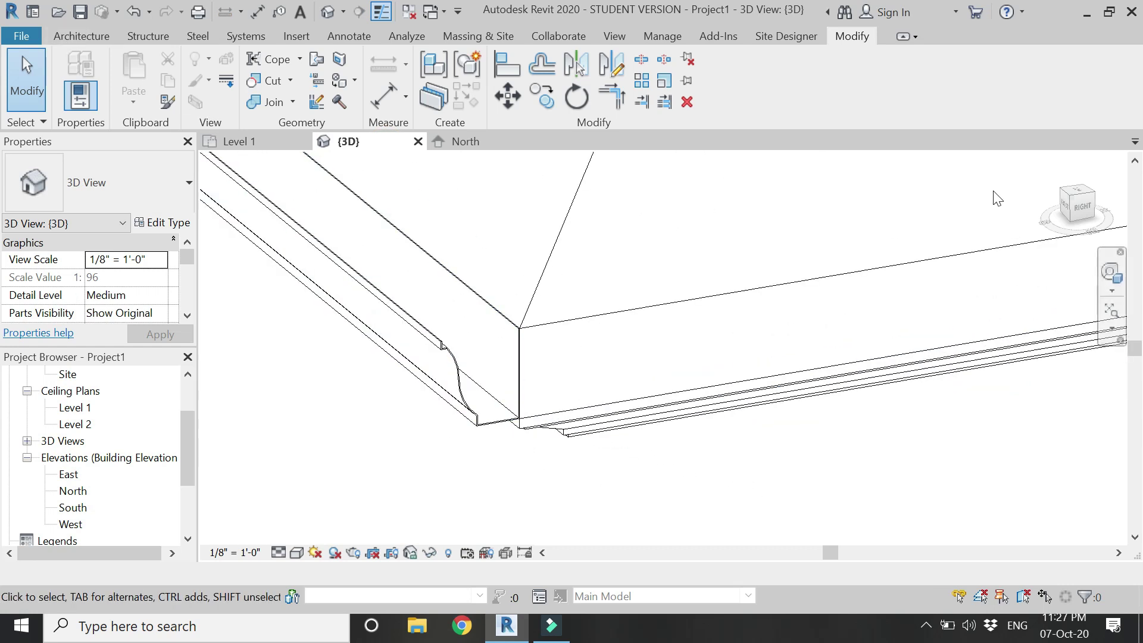
pyautogui.click(1080, 193)
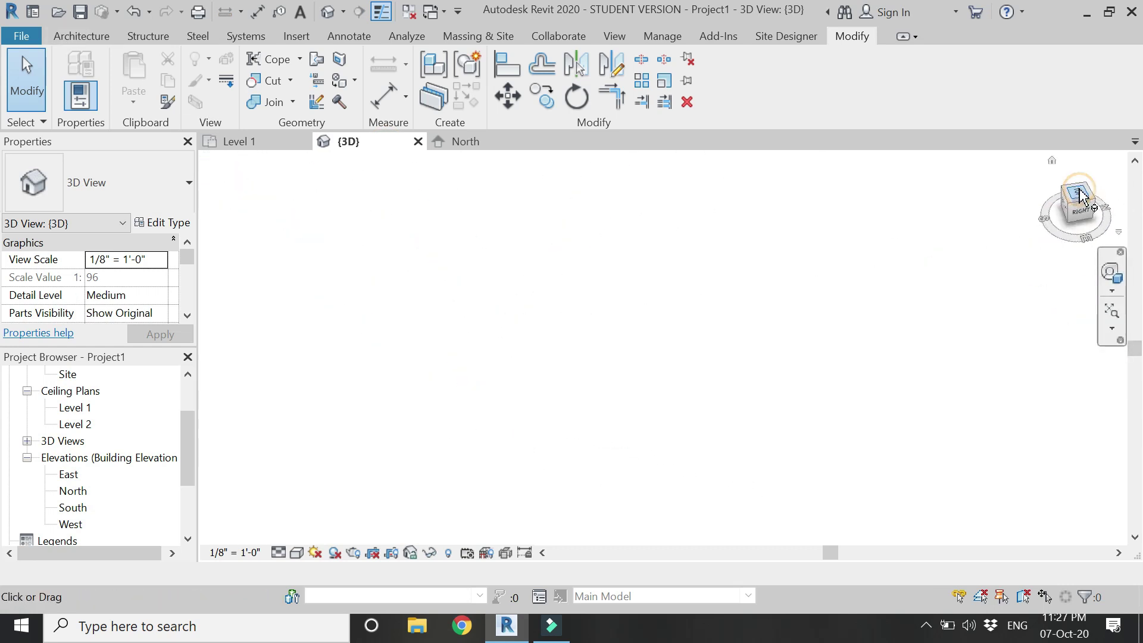
# Step: Start a roof gutter and place it on the roof's lower end edge and long right edge in the top view
pyautogui.scroll(5, 659, 396)
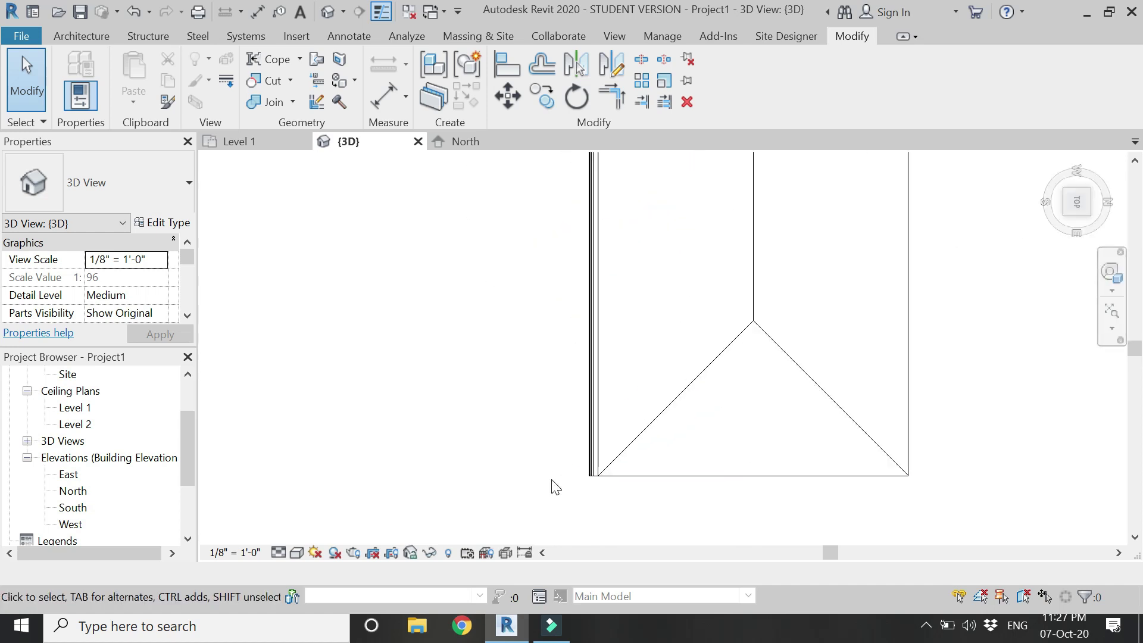
pyautogui.click(69, 37)
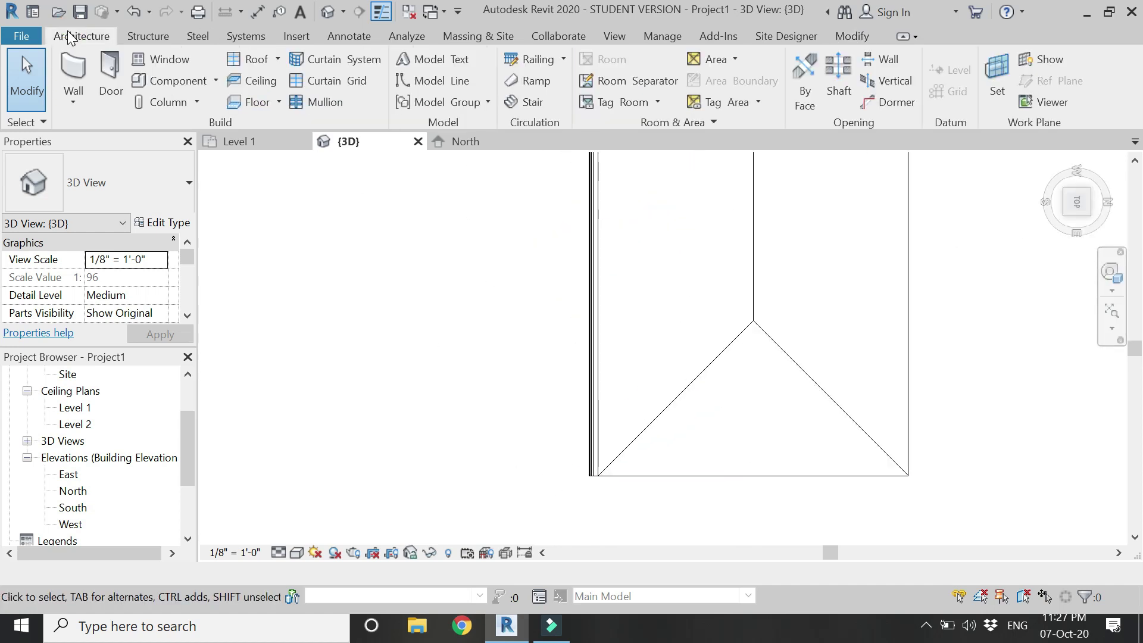
pyautogui.click(278, 59)
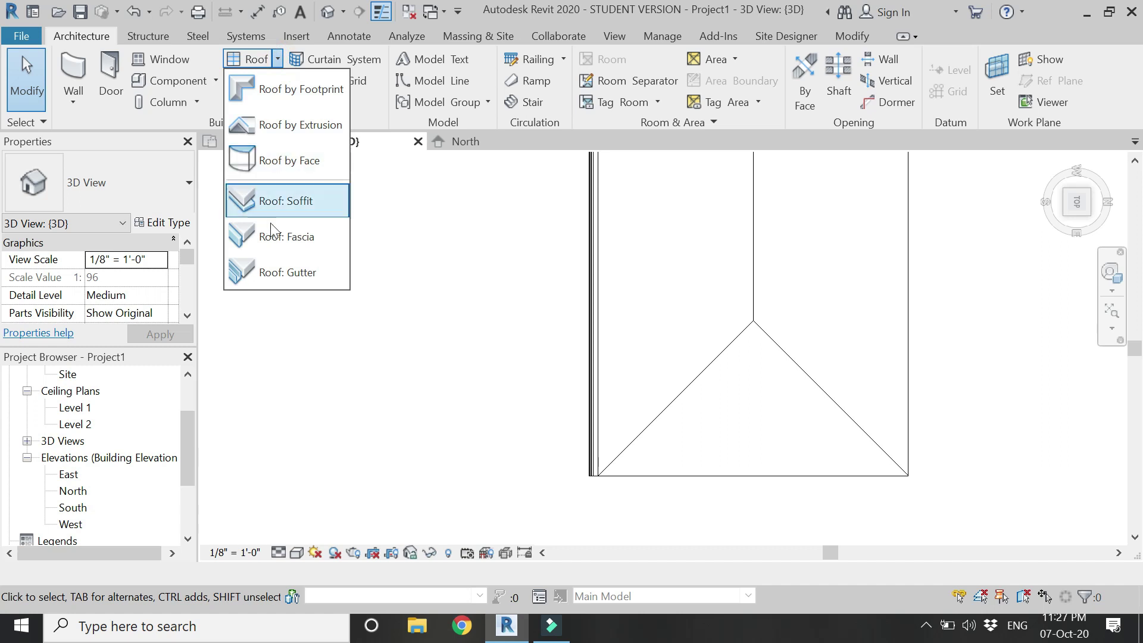
pyautogui.click(284, 275)
pyautogui.scroll(3, 901, 510)
pyautogui.click(869, 459)
pyautogui.click(915, 296)
pyautogui.scroll(-5, 863, 506)
pyautogui.scroll(3, 780, 334)
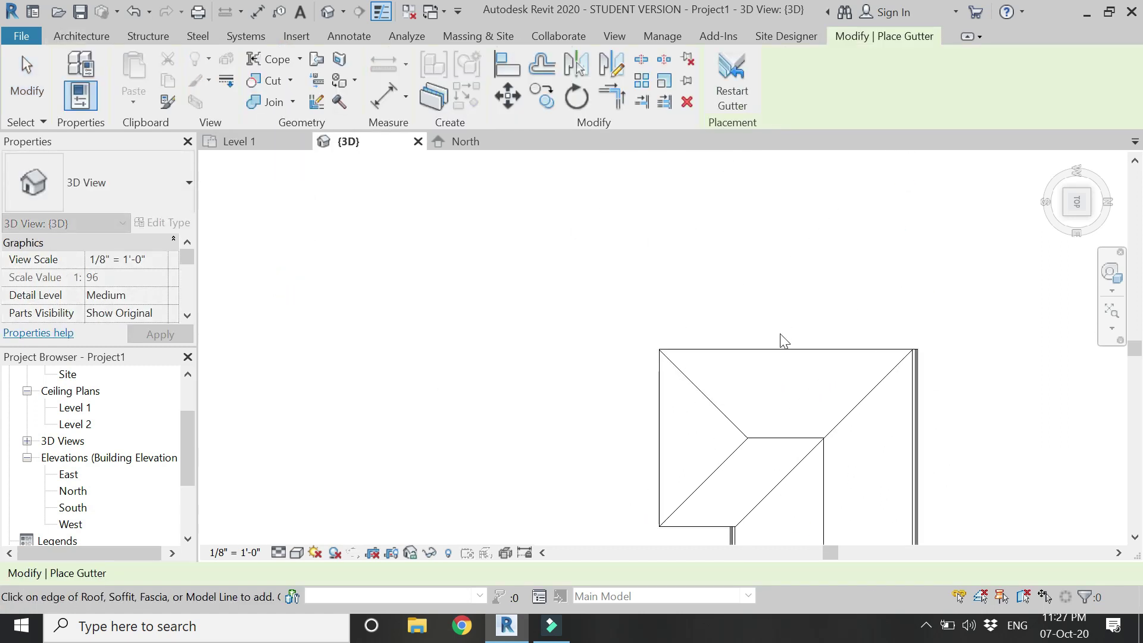
# Step: Place the gutter on the remaining upper, left and short step edges of the L-shaped roof, completing its perimeter
pyautogui.click(780, 348)
pyautogui.scroll(5, 655, 411)
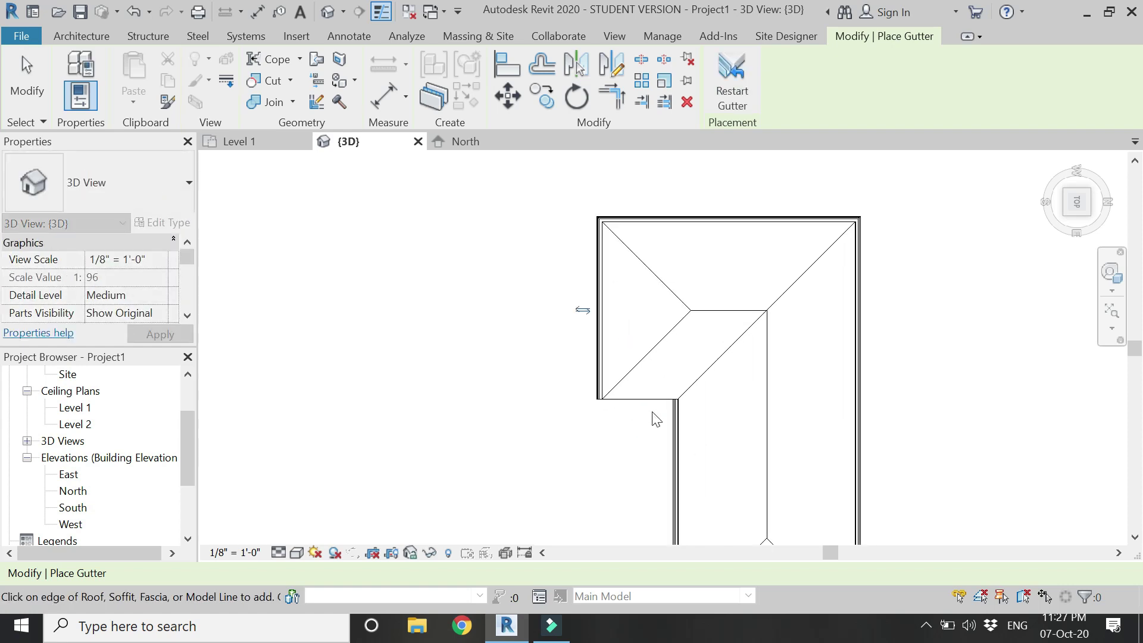
pyautogui.click(652, 388)
pyautogui.press('Escape')
pyautogui.press('Escape')
# Step: Examine the gutter profile and its corner joints along the roof eaves in an isometric 3D view
pyautogui.scroll(-5, 530, 216)
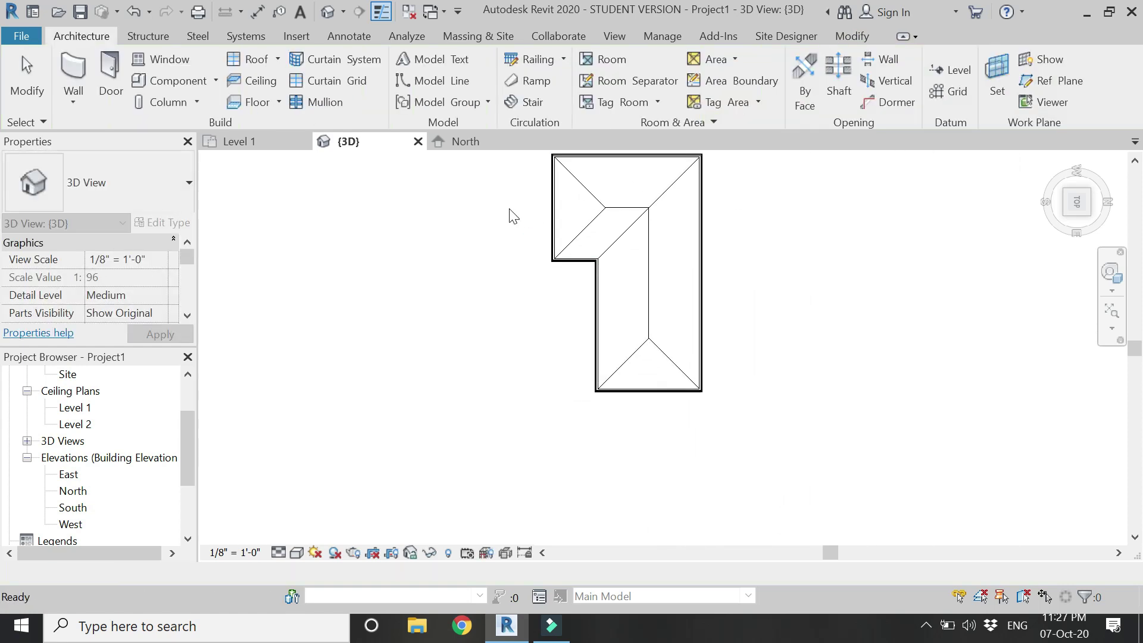
pyautogui.click(1064, 214)
pyautogui.scroll(5, 671, 384)
pyautogui.scroll(2, 673, 404)
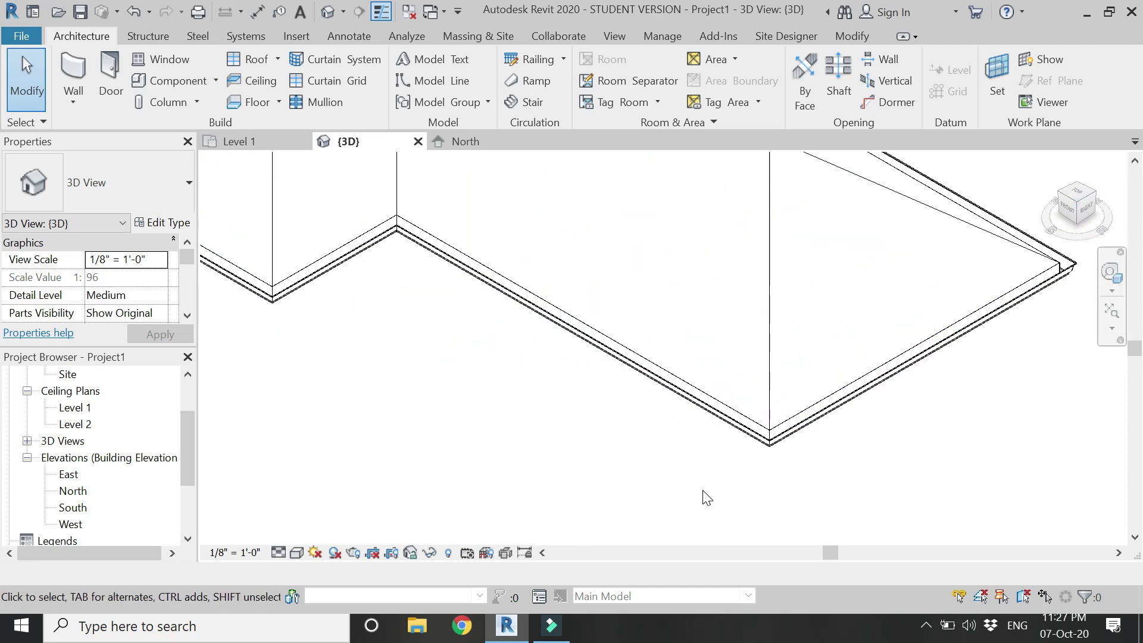
pyautogui.scroll(4, 993, 324)
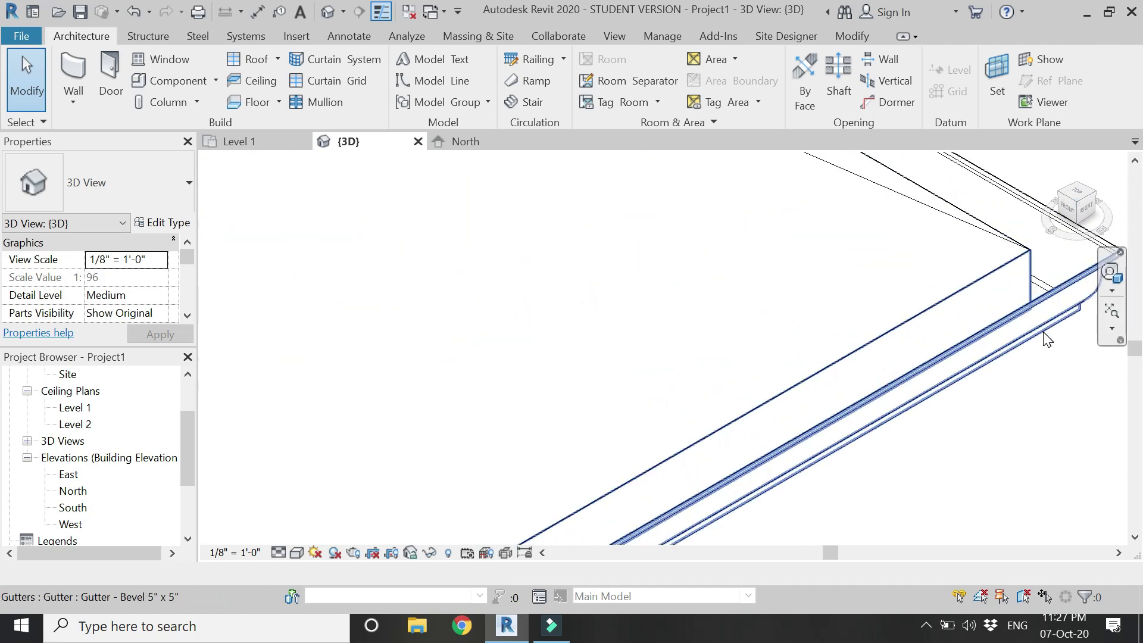
pyautogui.moveTo(1118, 235); pyautogui.dragTo(921, 298, button='middle')
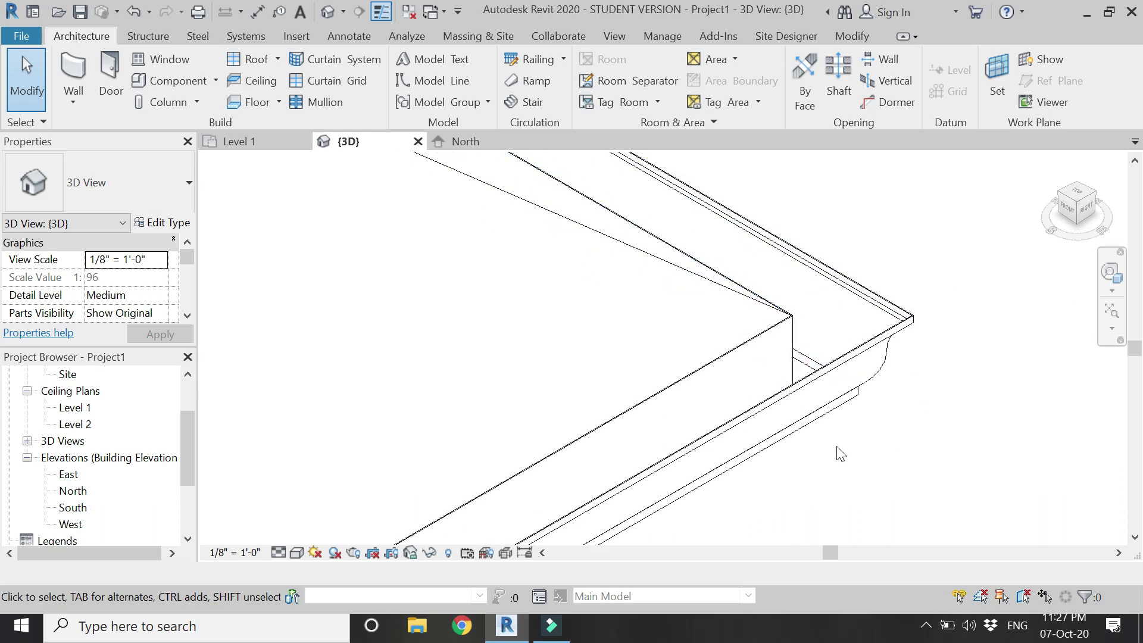
pyautogui.keyDown('shift'); pyautogui.moveTo(906, 384); pyautogui.dragTo(433, 298, button='middle'); pyautogui.keyUp('shift')
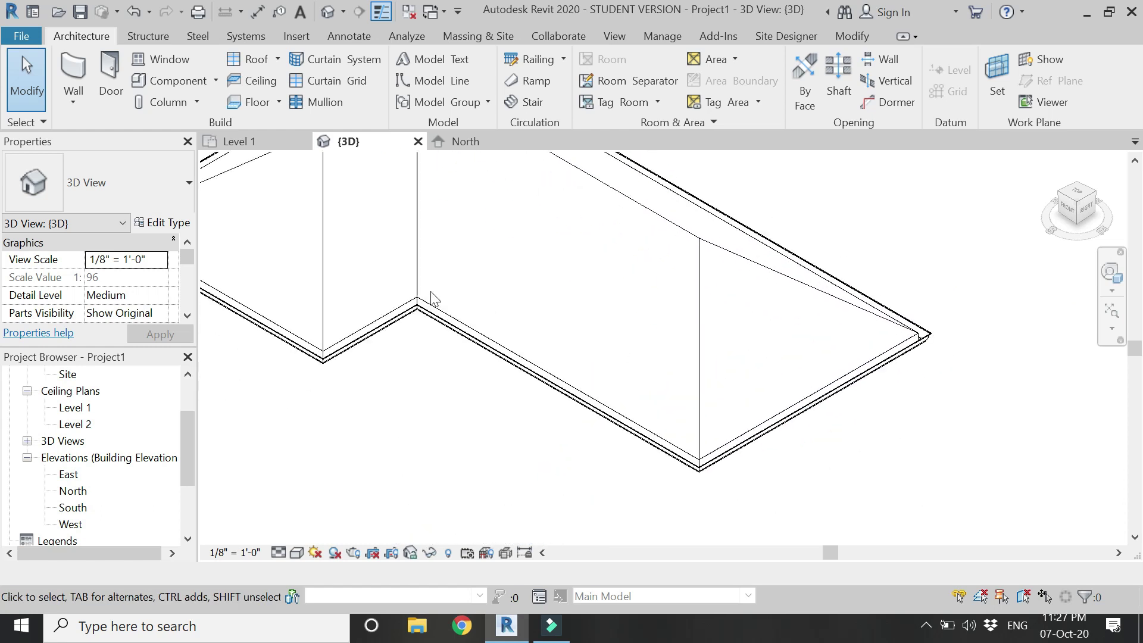
pyautogui.scroll(2, 75, 410)
# Step: Open the Level 1 ceiling plan and start a roof soffit, moving it to Level 2
pyautogui.click(74, 408)
pyautogui.doubleClick(75, 474)
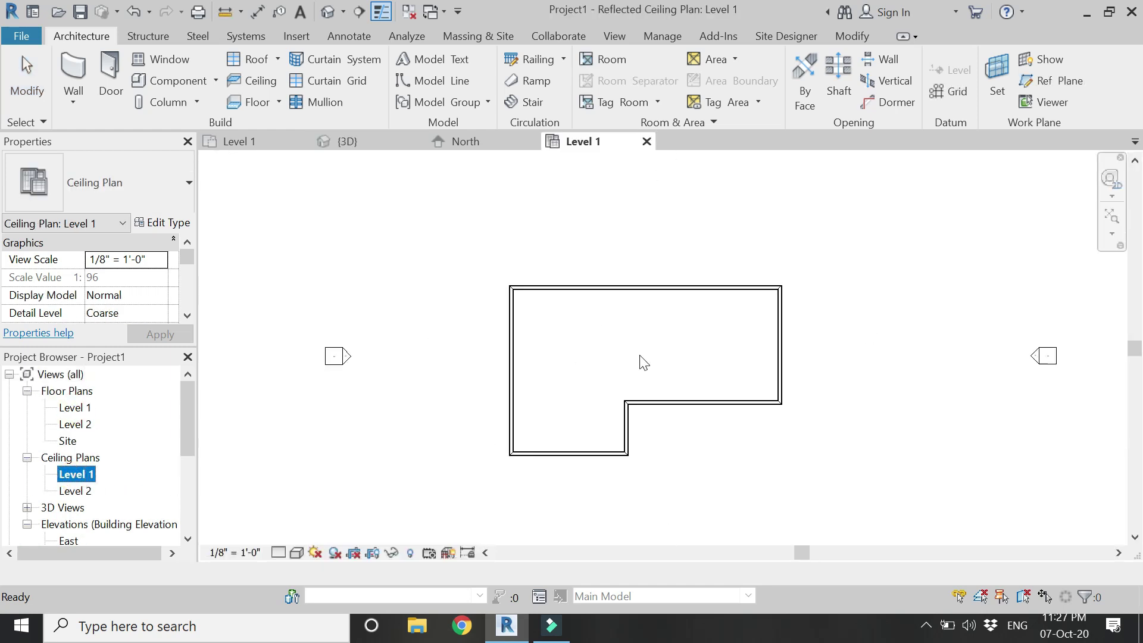
pyautogui.scroll(1, 643, 362)
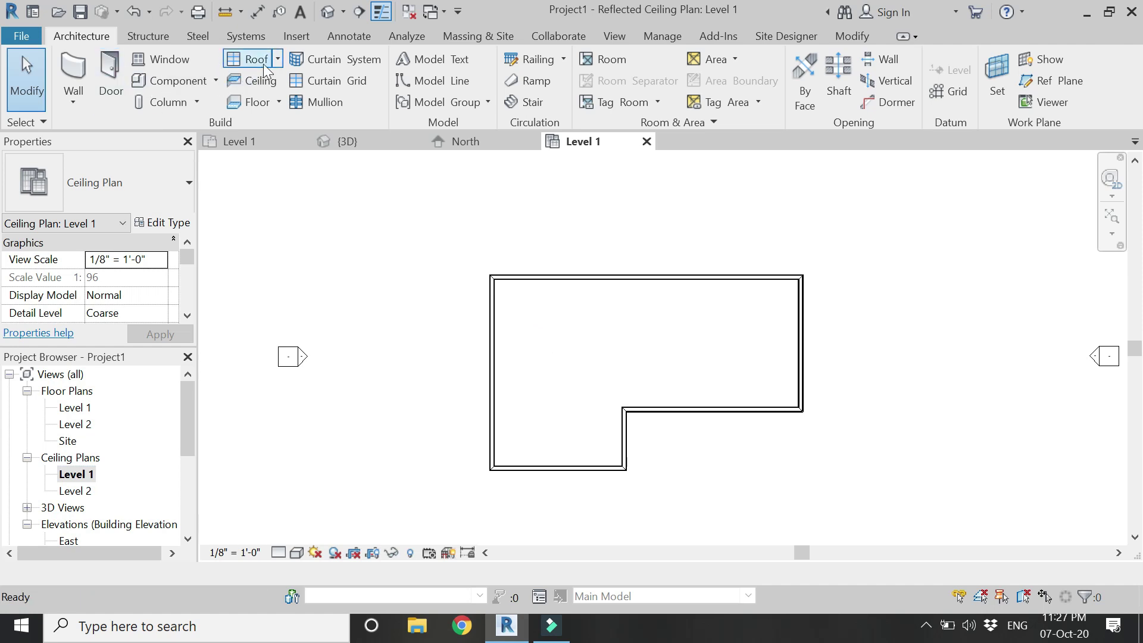
pyautogui.click(277, 59)
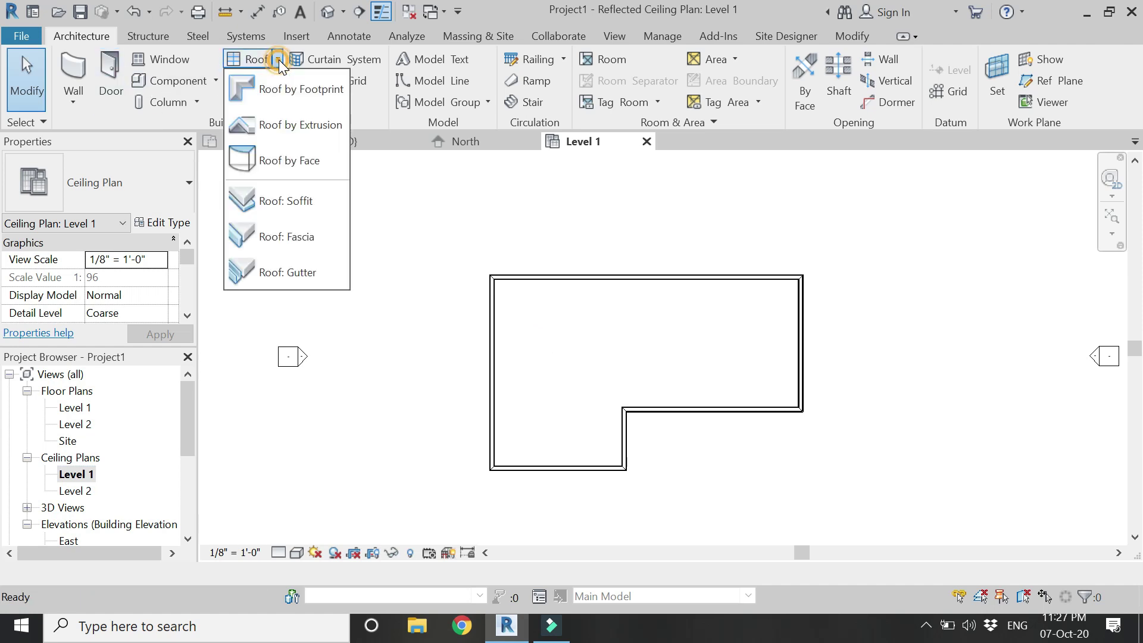
pyautogui.click(298, 203)
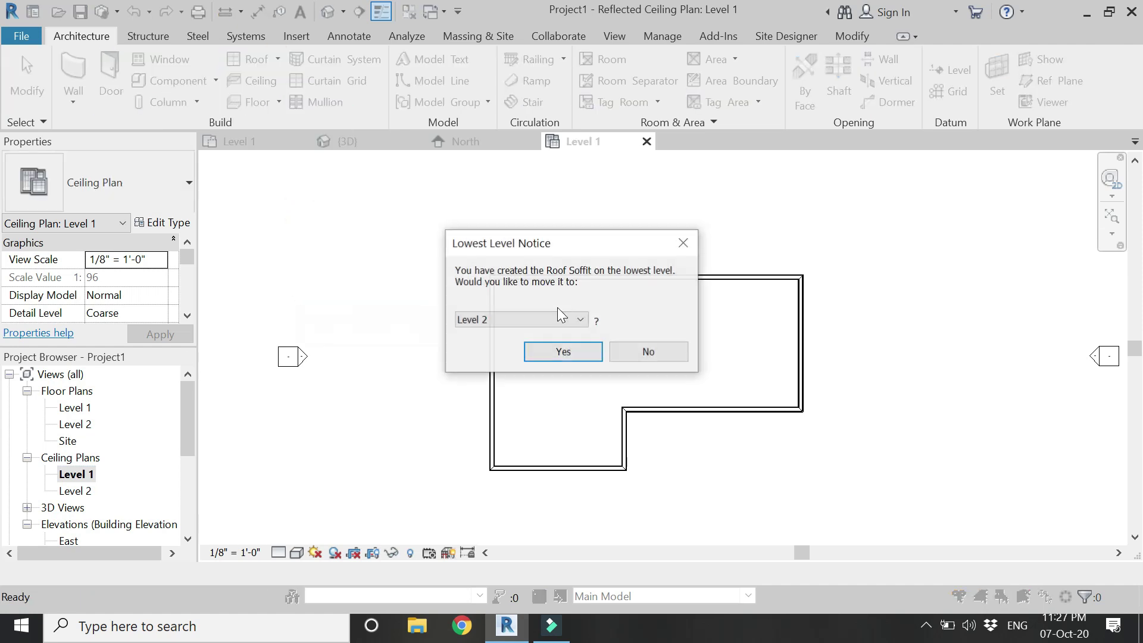
pyautogui.click(566, 360)
# Step: Pick the inner fascia lines along the upper and left sides of the roof as soffit boundary lines
pyautogui.click(870, 60)
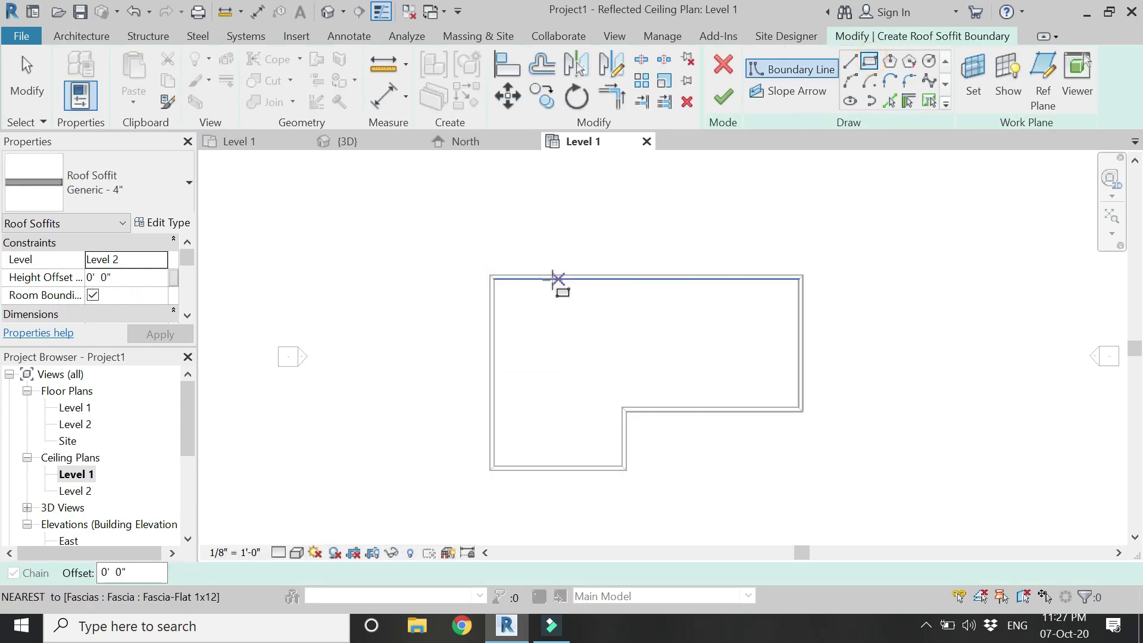
pyautogui.scroll(5, 512, 280)
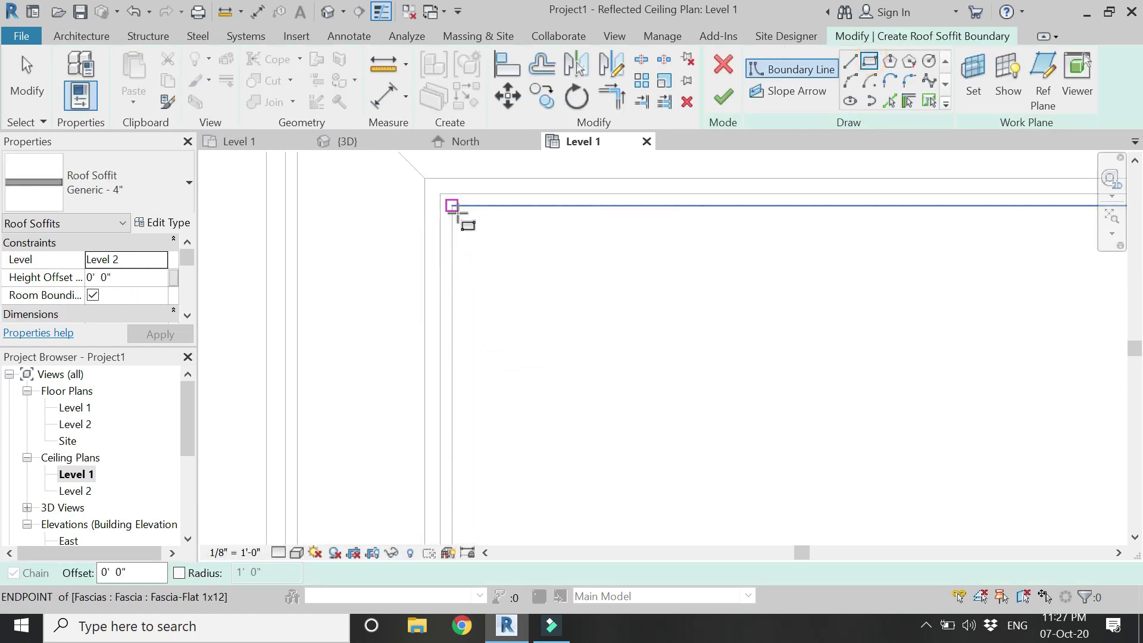
pyautogui.click(889, 101)
pyautogui.click(655, 205)
pyautogui.click(456, 287)
pyautogui.click(471, 396)
pyautogui.scroll(-5, 543, 255)
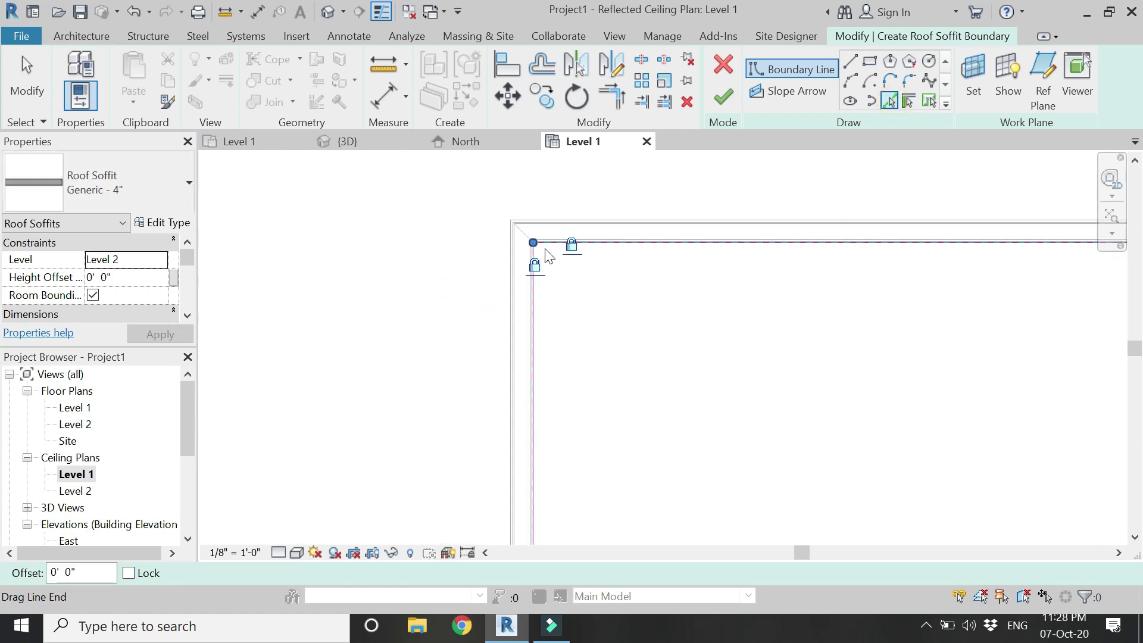
pyautogui.scroll(5, 683, 480)
# Step: Pick the remaining inner fascia lines around the lower, step and right sides to close the L-shaped soffit boundary
pyautogui.click(699, 463)
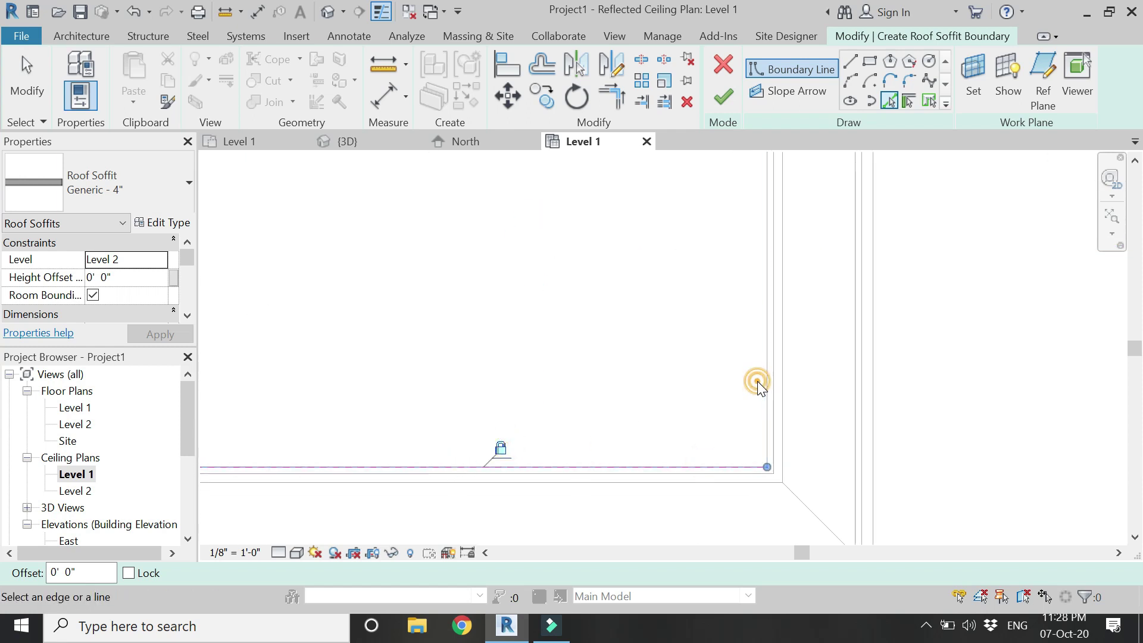
pyautogui.scroll(-3, 587, 485)
pyautogui.scroll(6, 677, 299)
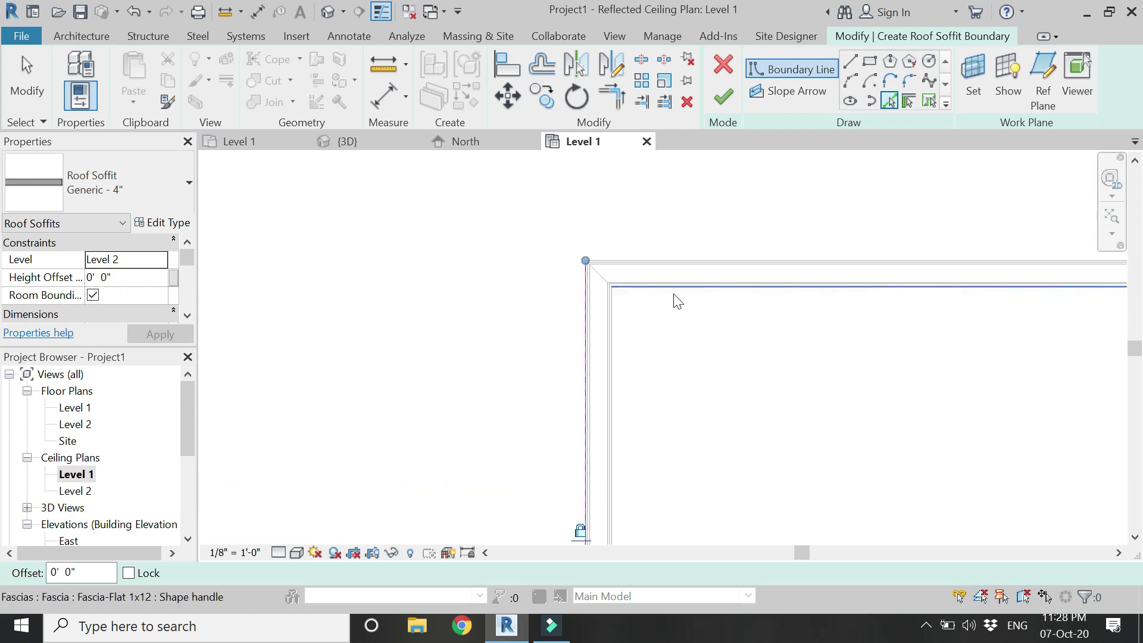
pyautogui.click(678, 276)
pyautogui.scroll(-4, 530, 422)
pyautogui.scroll(6, 834, 390)
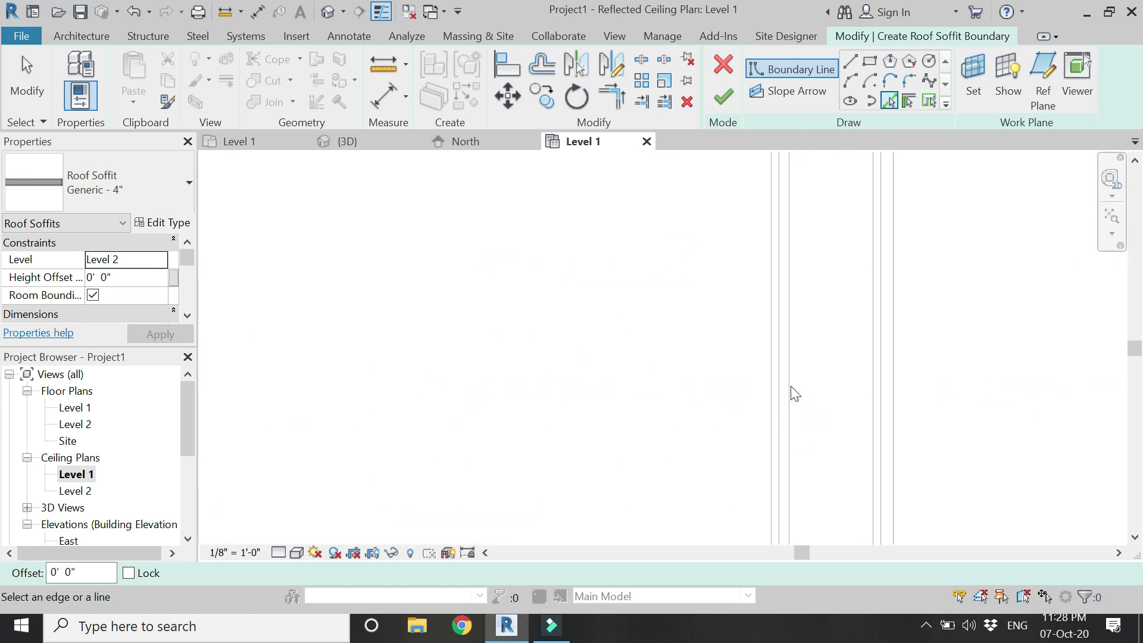
pyautogui.scroll(2, 795, 394)
pyautogui.scroll(-7, 815, 400)
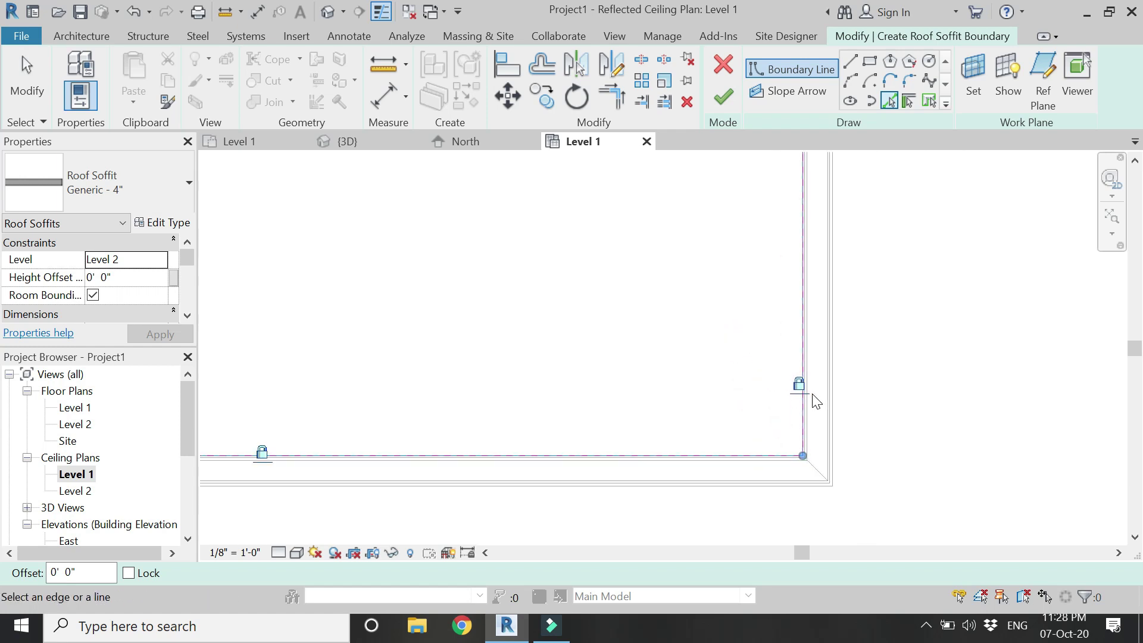
pyautogui.press('Escape')
pyautogui.press('Escape')
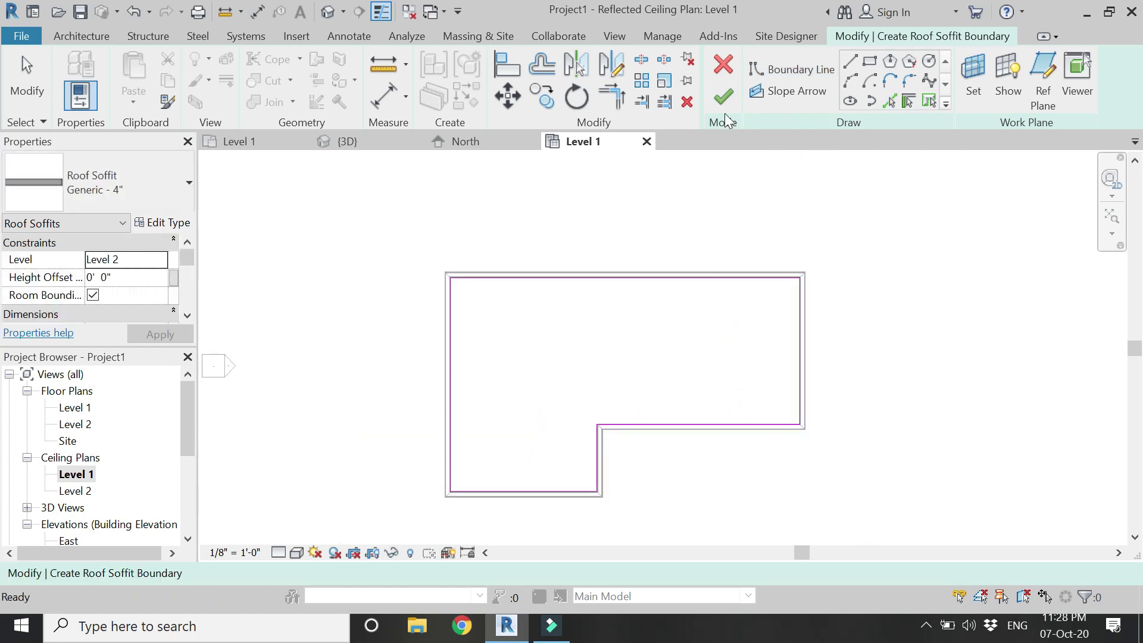
# Step: Review the Generic - 4" soffit type properties, keep them, and finish the soffit boundary
pyautogui.click(137, 223)
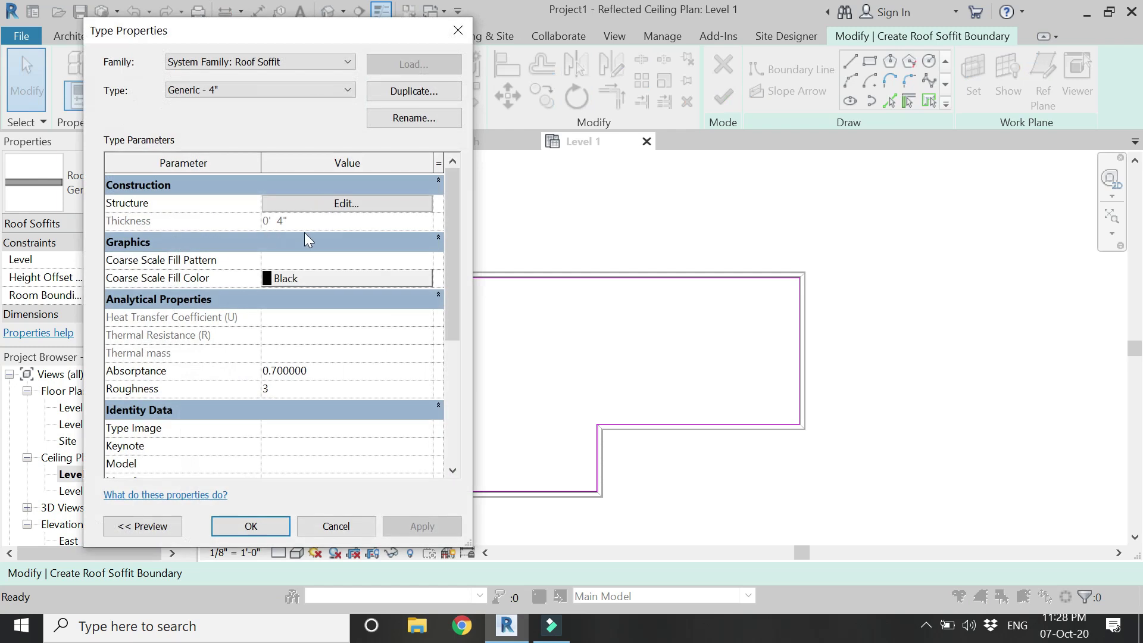
pyautogui.click(244, 524)
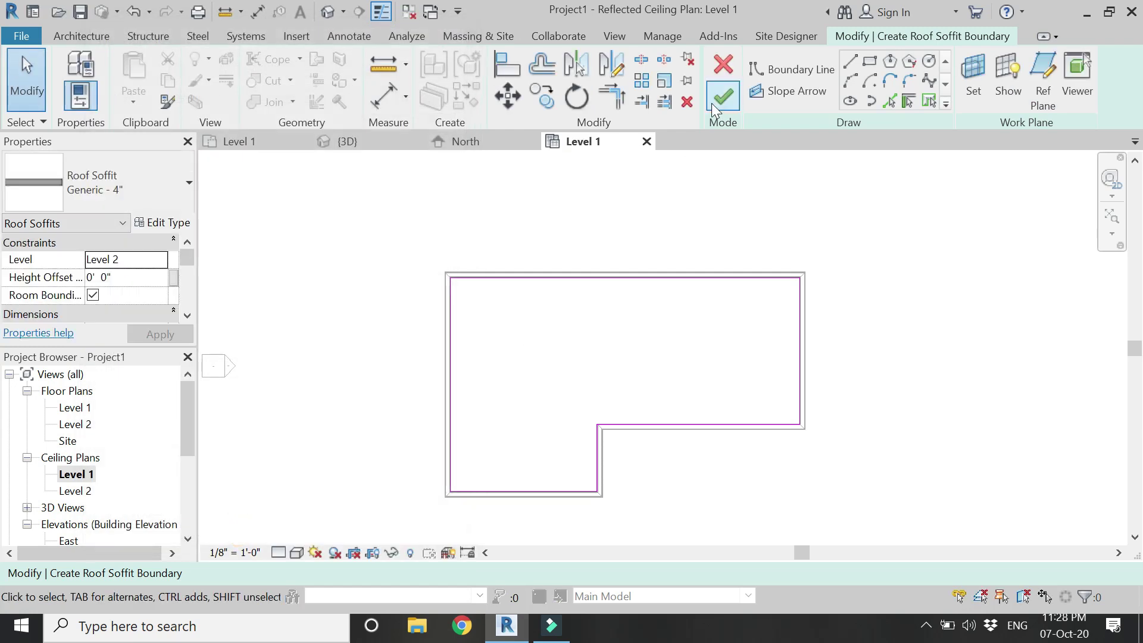
pyautogui.click(720, 99)
# Step: Viewing the roof from below in 3D, set the soffit's height offset from Level 2 to 0' 2"
pyautogui.click(368, 144)
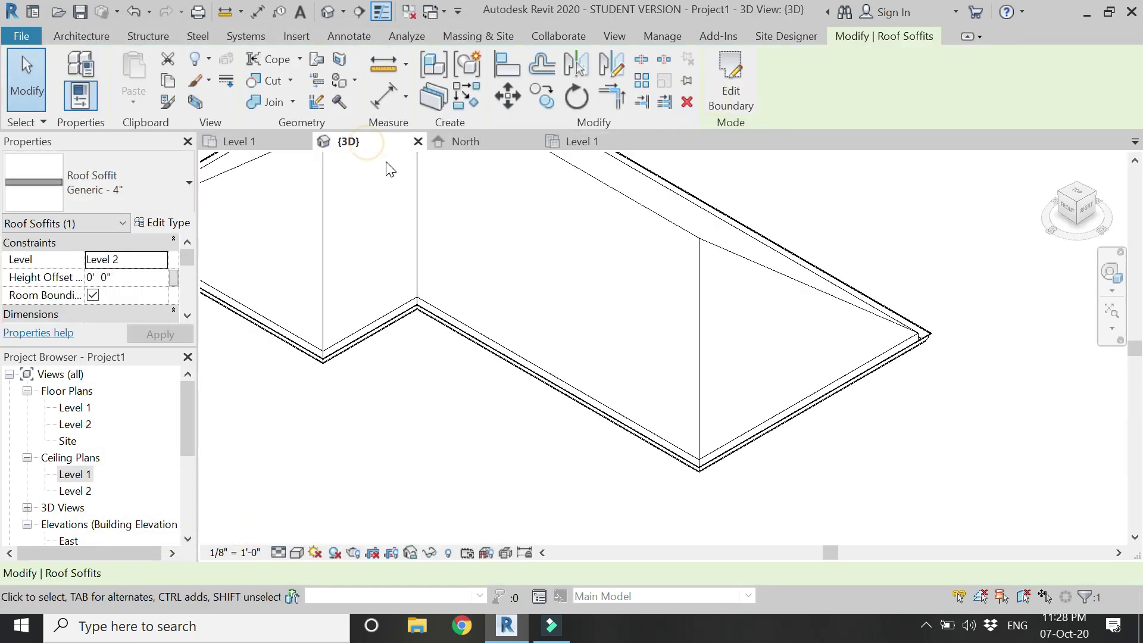
pyautogui.click(1110, 273)
pyautogui.moveTo(625, 307); pyautogui.dragTo(510, 286)
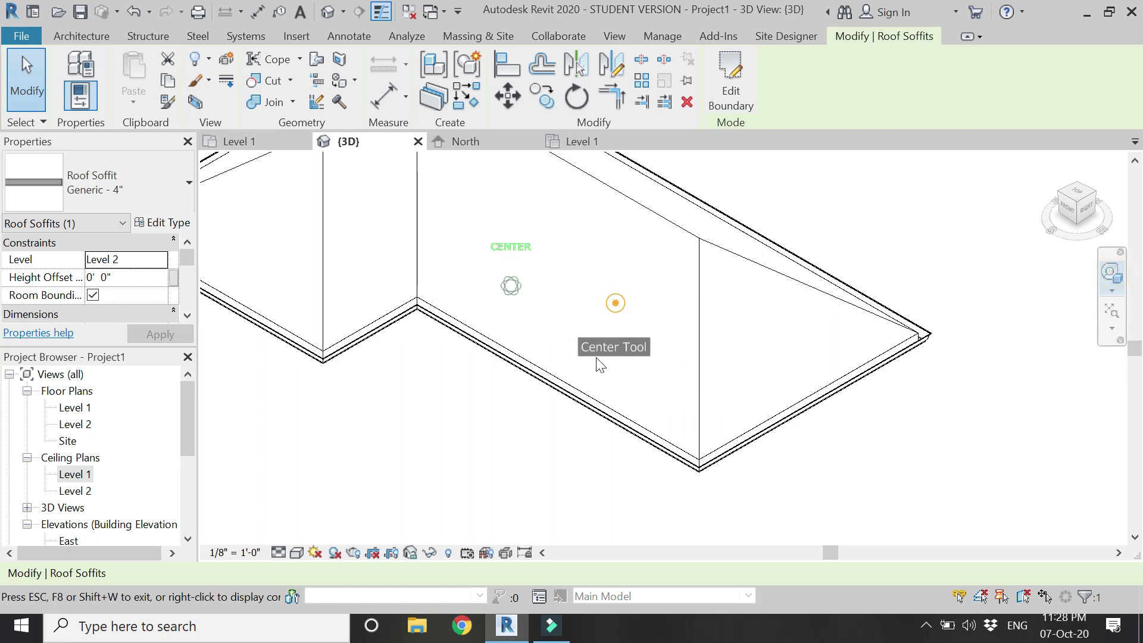
pyautogui.moveTo(599, 477); pyautogui.dragTo(516, 387)
pyautogui.scroll(6, 907, 281)
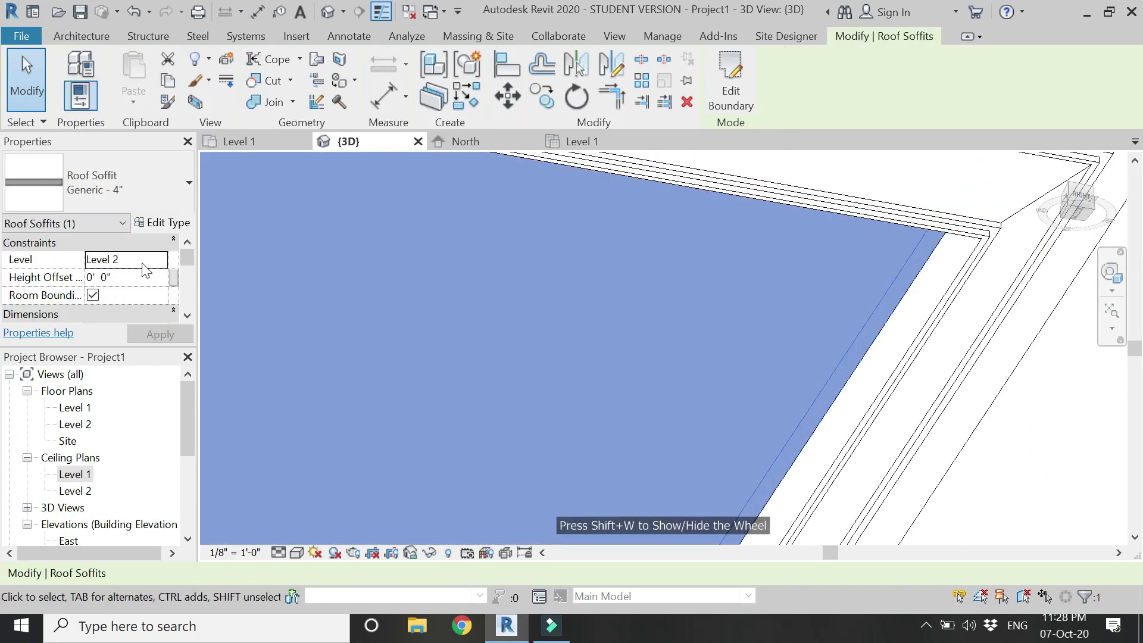
pyautogui.click(135, 277)
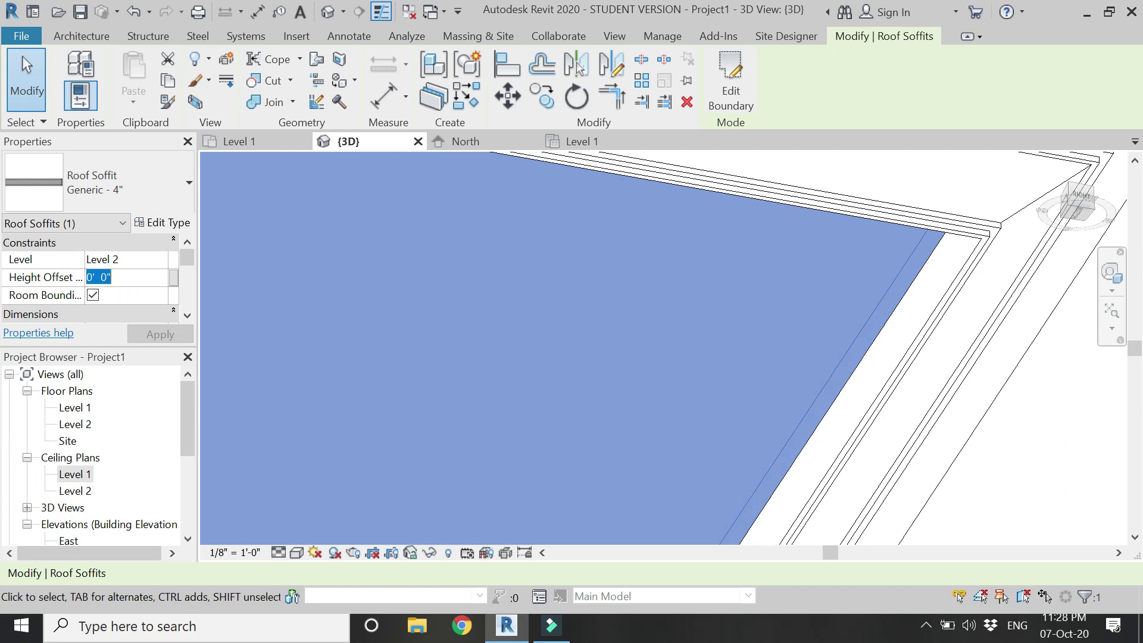
pyautogui.press('Return')
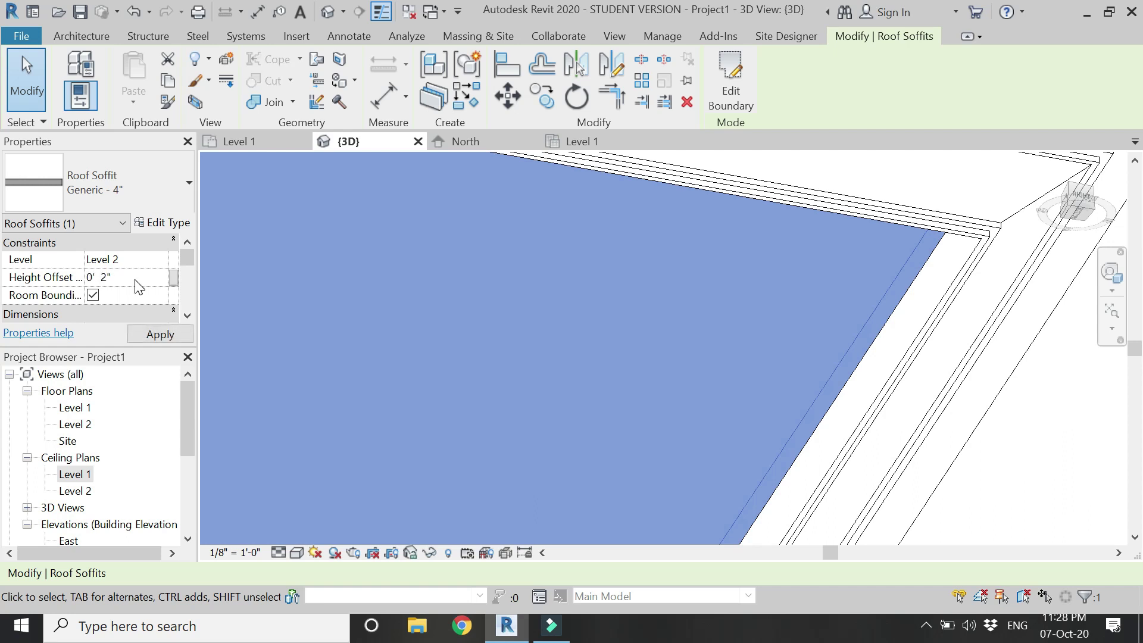
pyautogui.click(154, 332)
# Step: Set the roof soffit's height offset from Level 2 to -0' 2" and deselect it
pyautogui.click(122, 279)
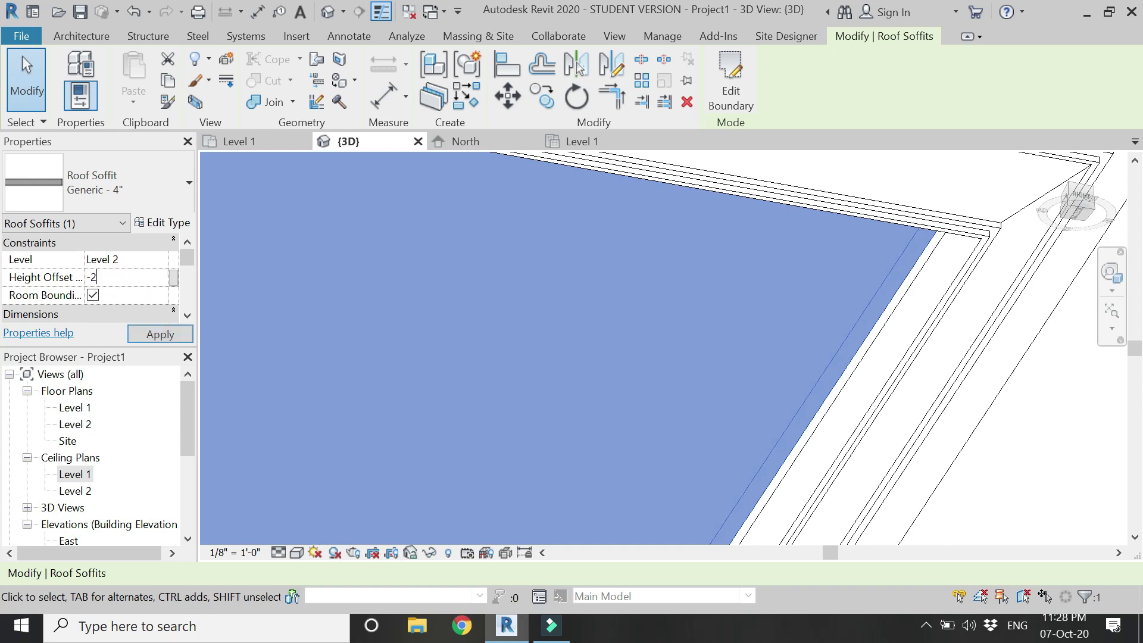
pyautogui.click(153, 336)
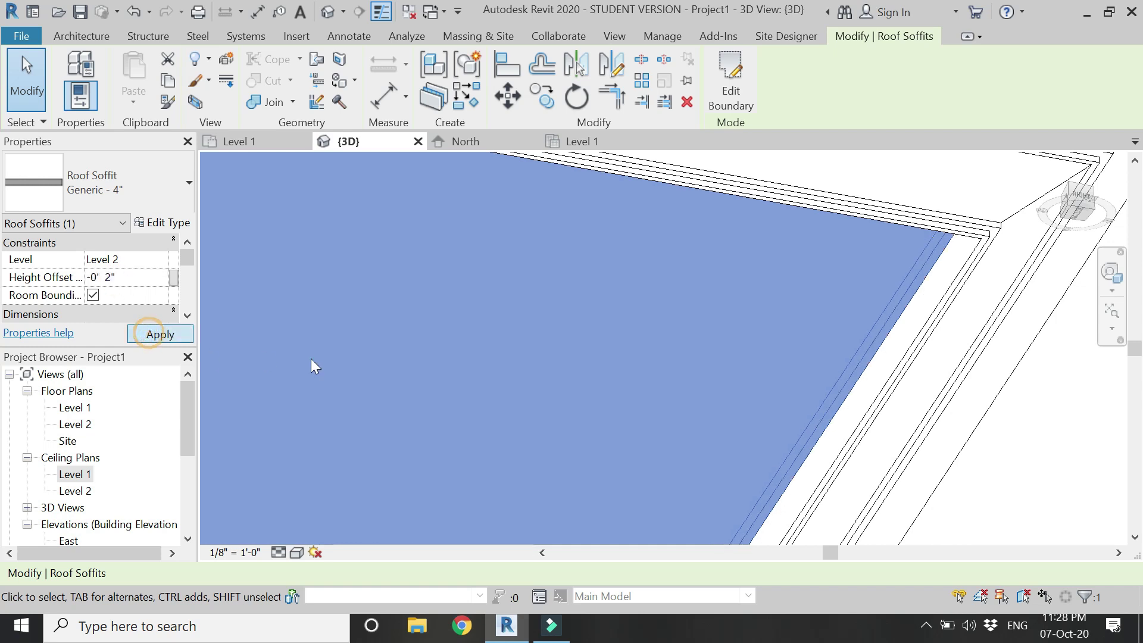
pyautogui.press('Escape')
pyautogui.scroll(-2, 828, 340)
pyautogui.scroll(-5, 960, 302)
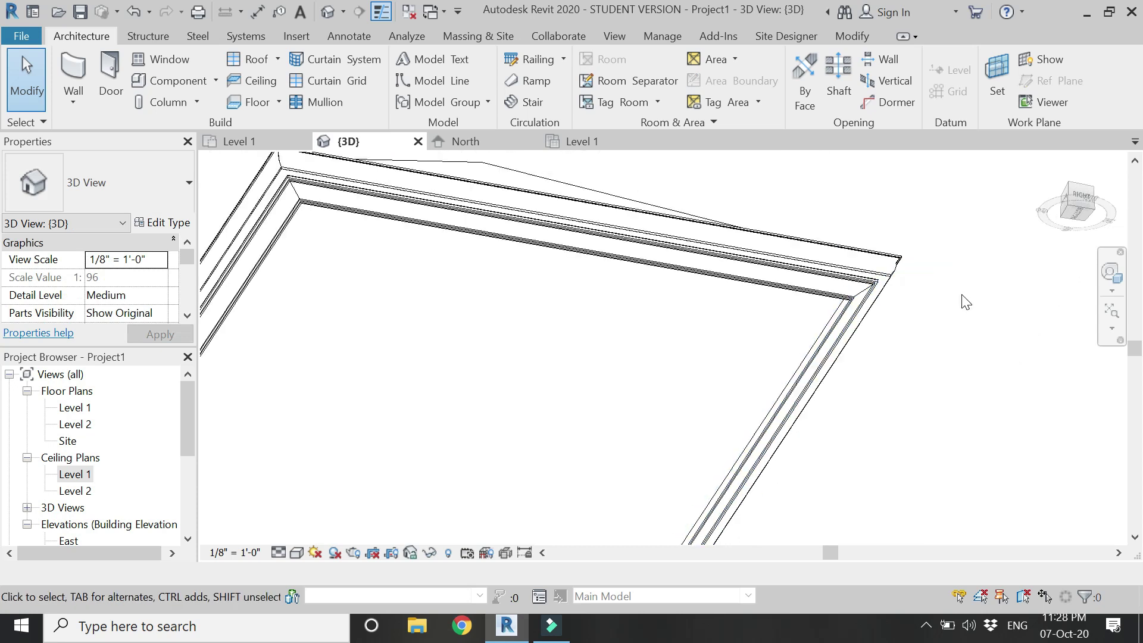
# Step: Open the L-shaped Generic - 9" roof's footprint for editing in the isometric 3D view
pyautogui.click(1069, 185)
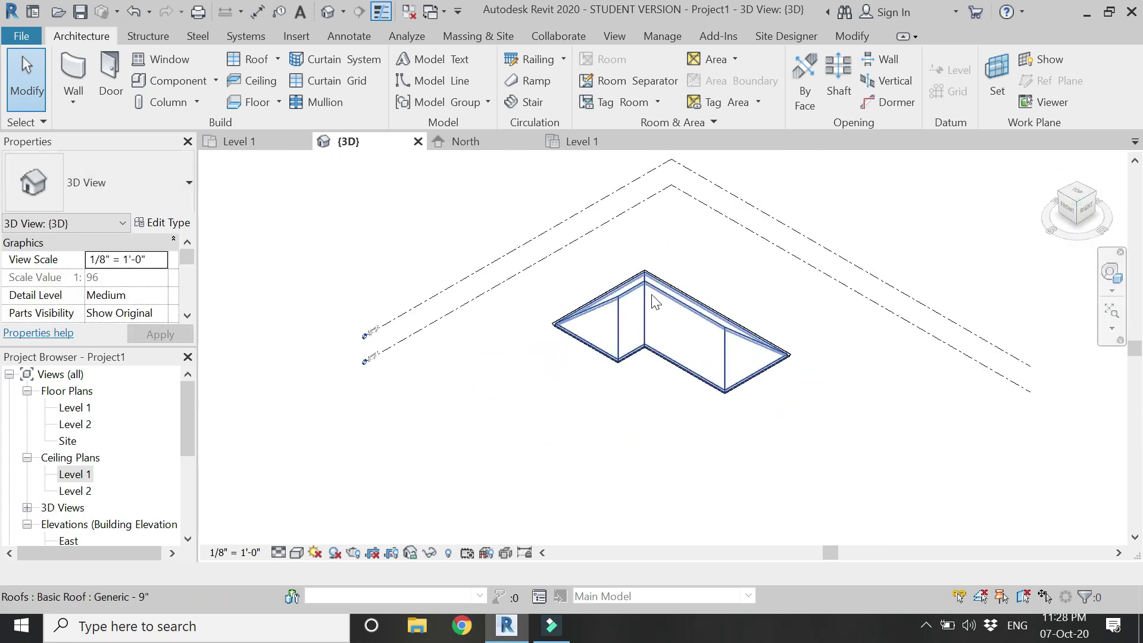
pyautogui.scroll(3, 655, 302)
pyautogui.click(738, 324)
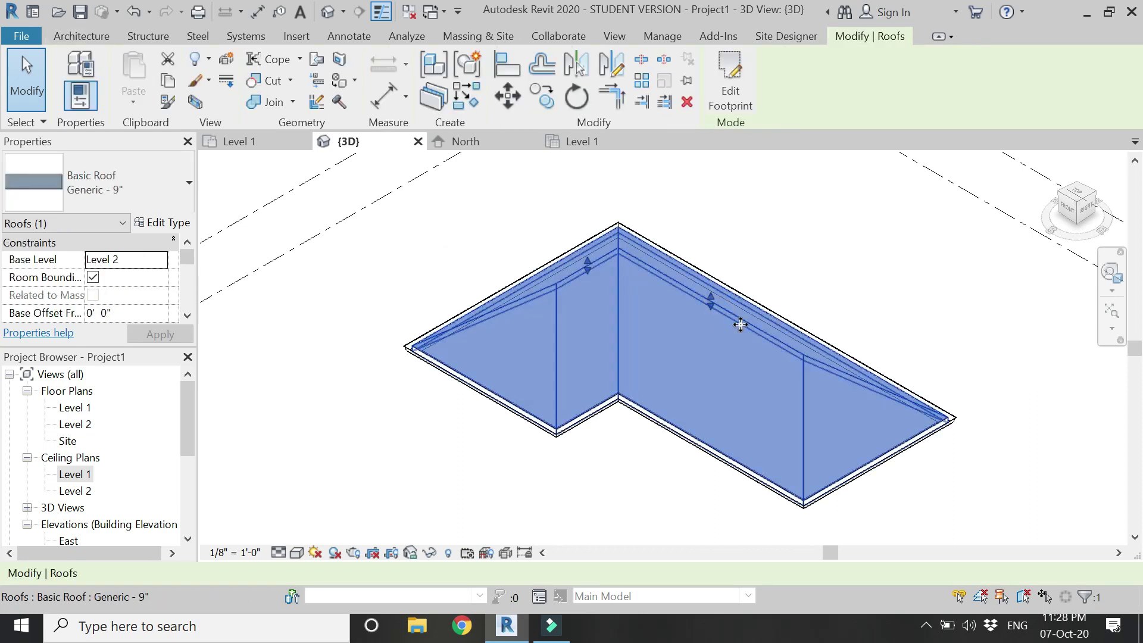
pyautogui.doubleClick(740, 324)
pyautogui.scroll(4, 577, 409)
# Step: Move the short step edge and the adjoining long front edge of the roof footprint inward, and finish the footprint edit
pyautogui.click(603, 403)
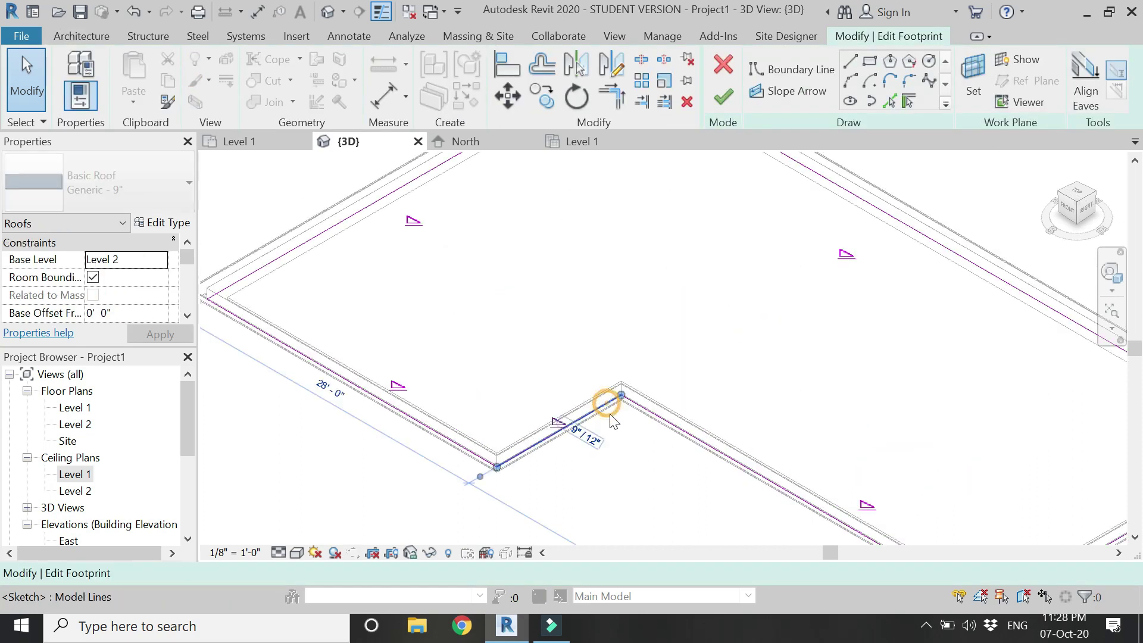
pyautogui.moveTo(580, 381)
pyautogui.mouseDown()
pyautogui.moveTo(548, 357)
pyautogui.moveTo(658, 419)
pyautogui.moveTo(726, 392)
pyautogui.moveTo(518, 375)
pyautogui.mouseUp()
pyautogui.scroll(-4, 518, 375)
pyautogui.click(524, 246)
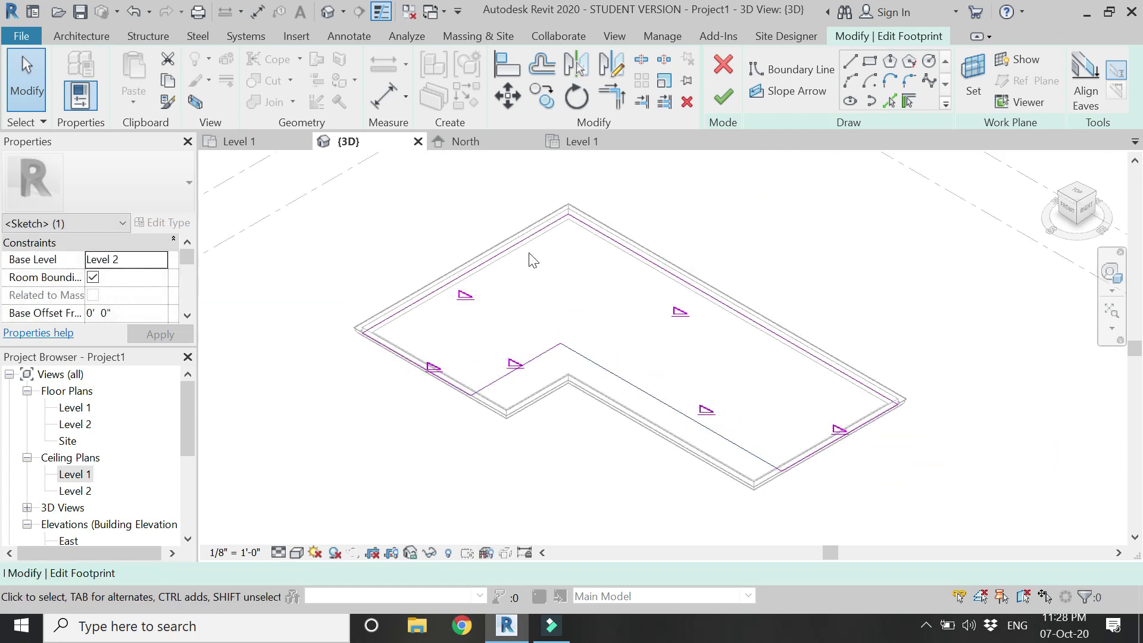
pyautogui.click(620, 253)
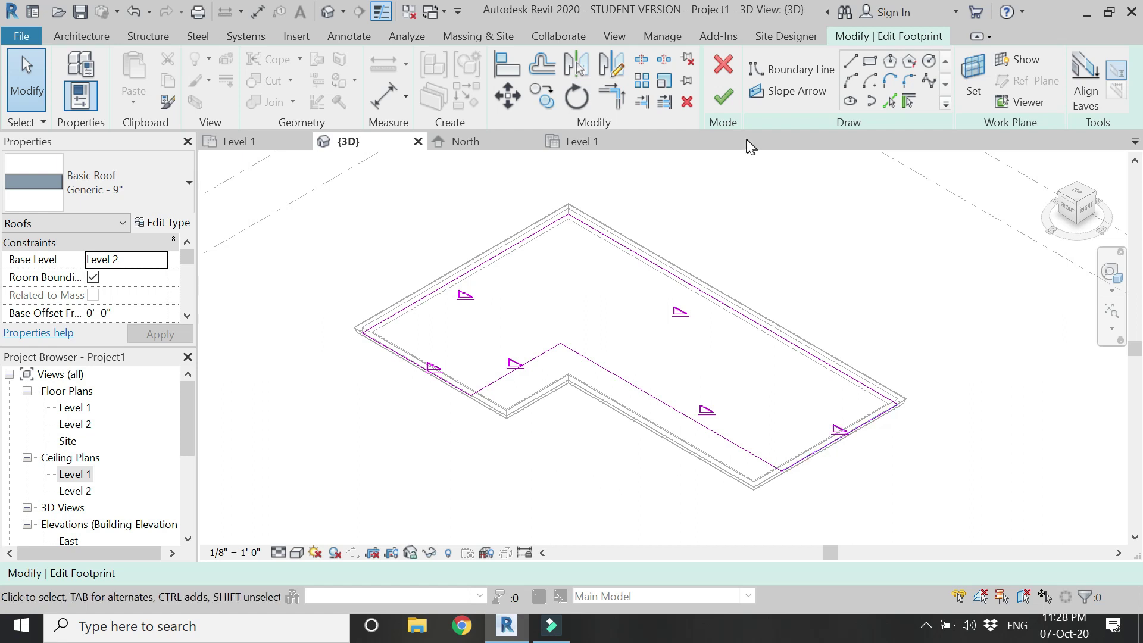
pyautogui.click(724, 98)
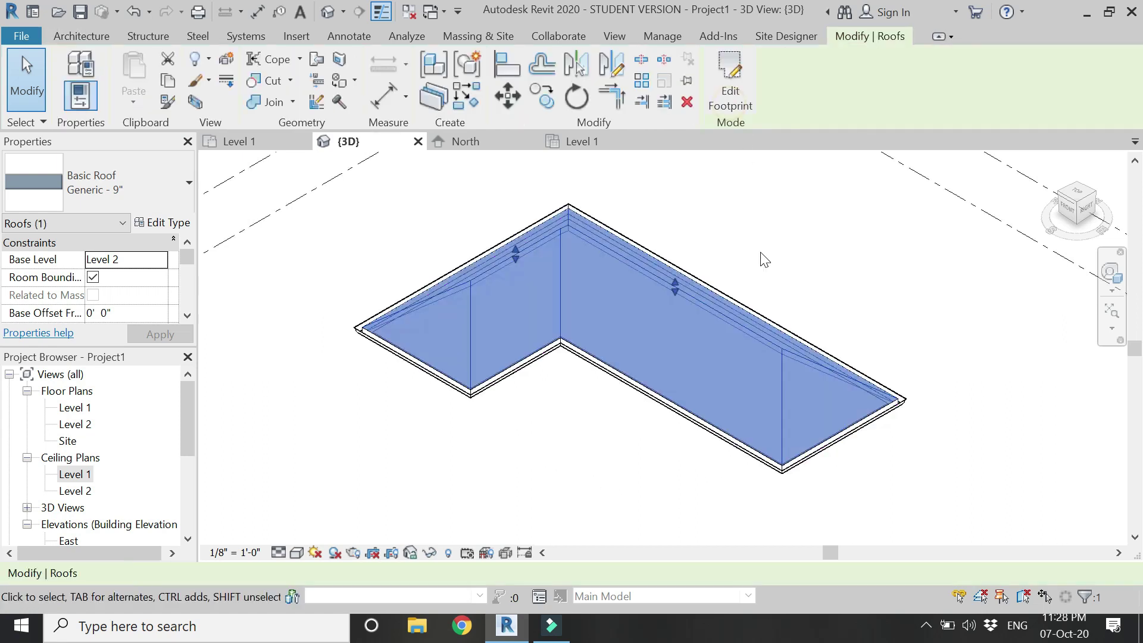
# Step: Examine the reshaped roof's fascia, gutter and soffit from a low side angle, checking how they follow the changed edges
pyautogui.click(588, 459)
pyautogui.scroll(3, 497, 395)
pyautogui.click(1111, 271)
pyautogui.moveTo(567, 273)
pyautogui.mouseDown()
pyautogui.moveTo(532, 307)
pyautogui.moveTo(569, 385)
pyautogui.moveTo(487, 329)
pyautogui.moveTo(484, 287)
pyautogui.moveTo(569, 244)
pyautogui.moveTo(774, 305)
pyautogui.moveTo(795, 334)
pyautogui.moveTo(497, 328)
pyautogui.mouseUp()
pyautogui.scroll(5, 536, 398)
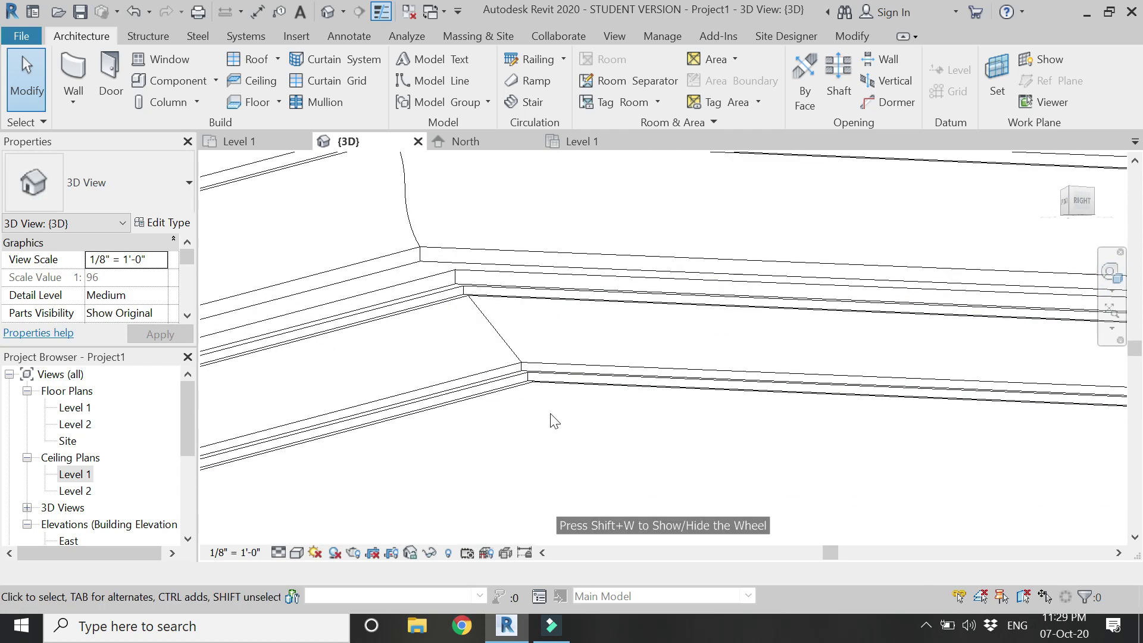
pyautogui.scroll(-2, 554, 419)
pyautogui.scroll(-3, 428, 321)
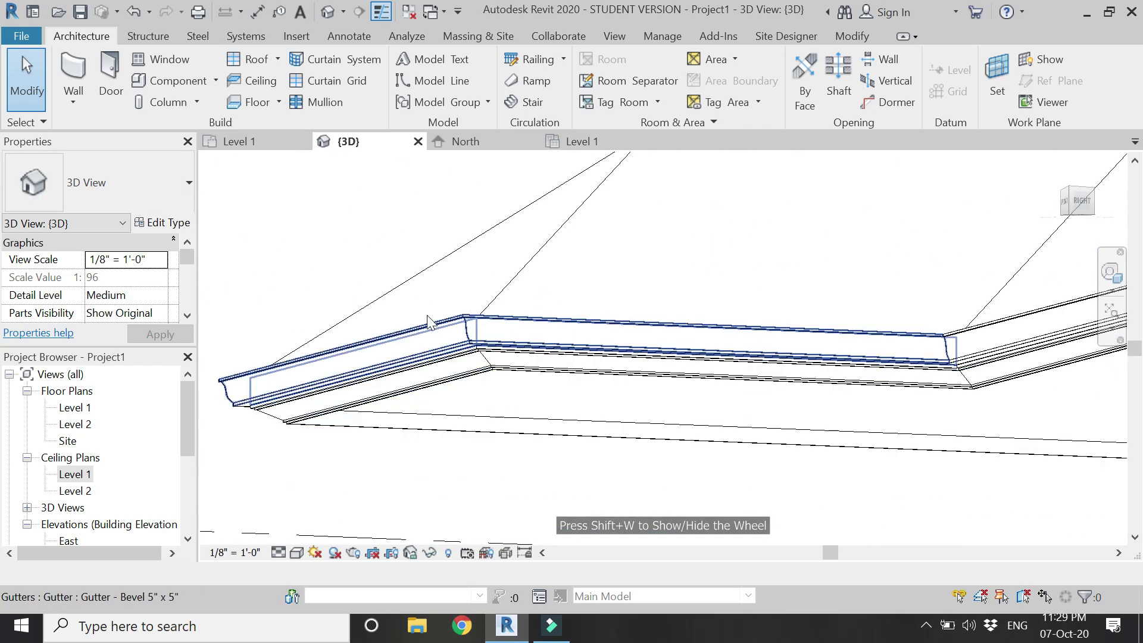
pyautogui.scroll(-3, 429, 322)
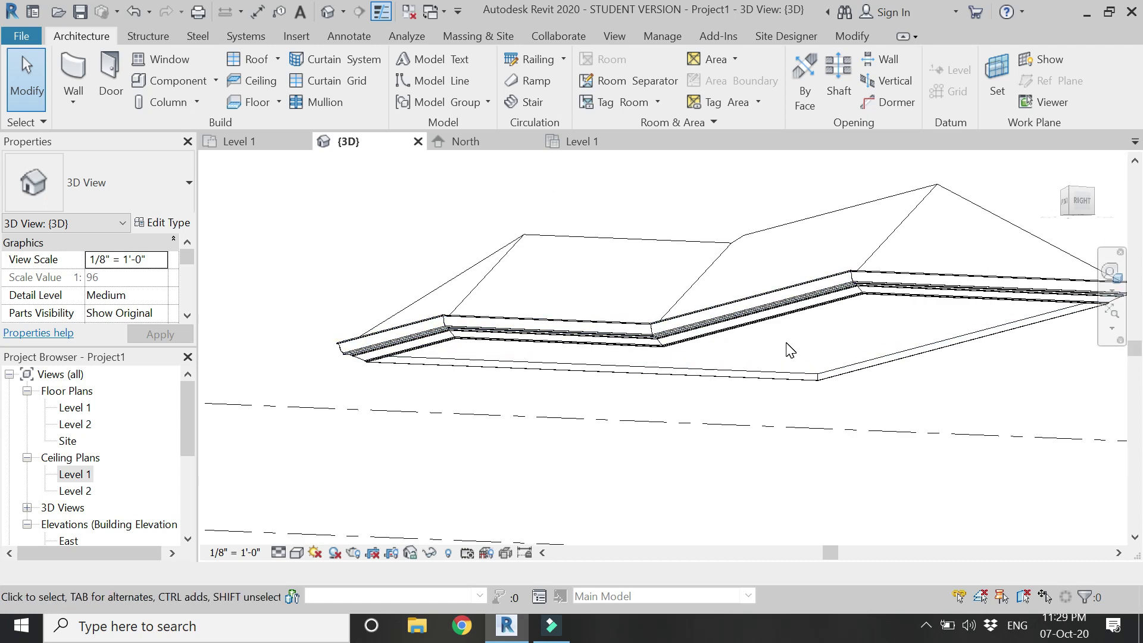